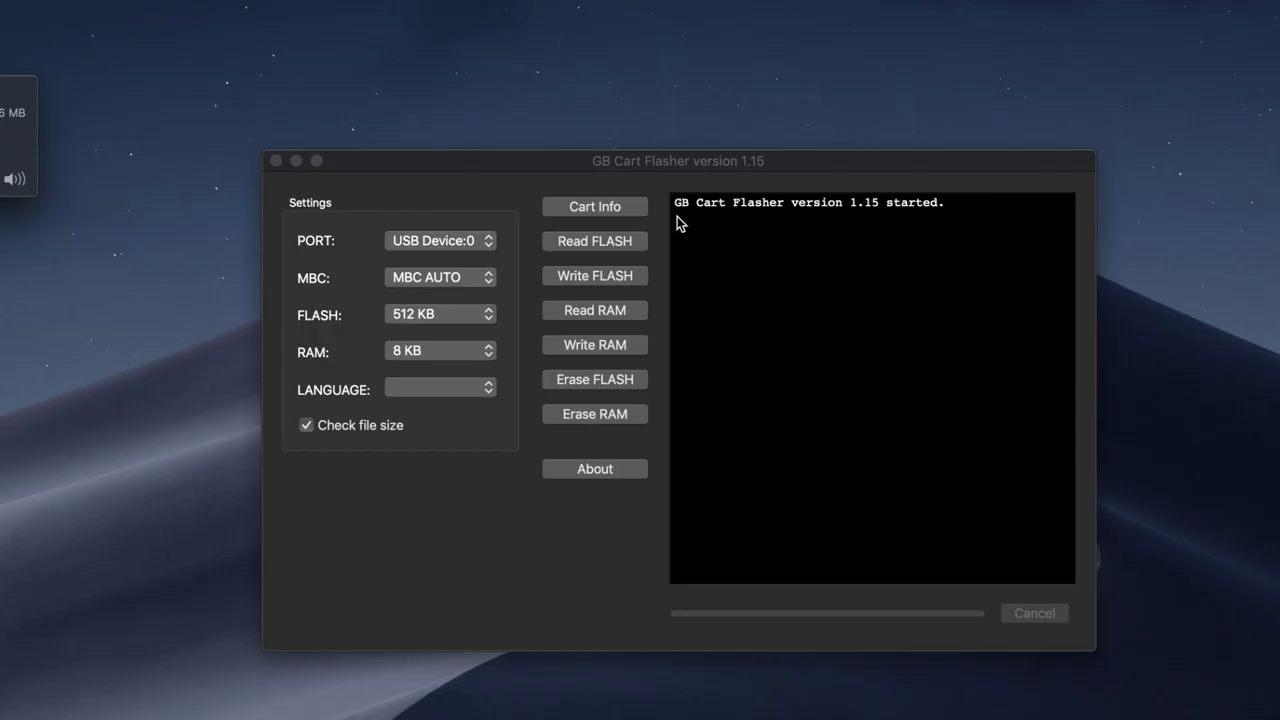
Read the inserted cartridge's information and start a FLASH dump with Documents/ROMS/GB as the destination folder
{"action": "left_click", "coordinate": [629, 211]}
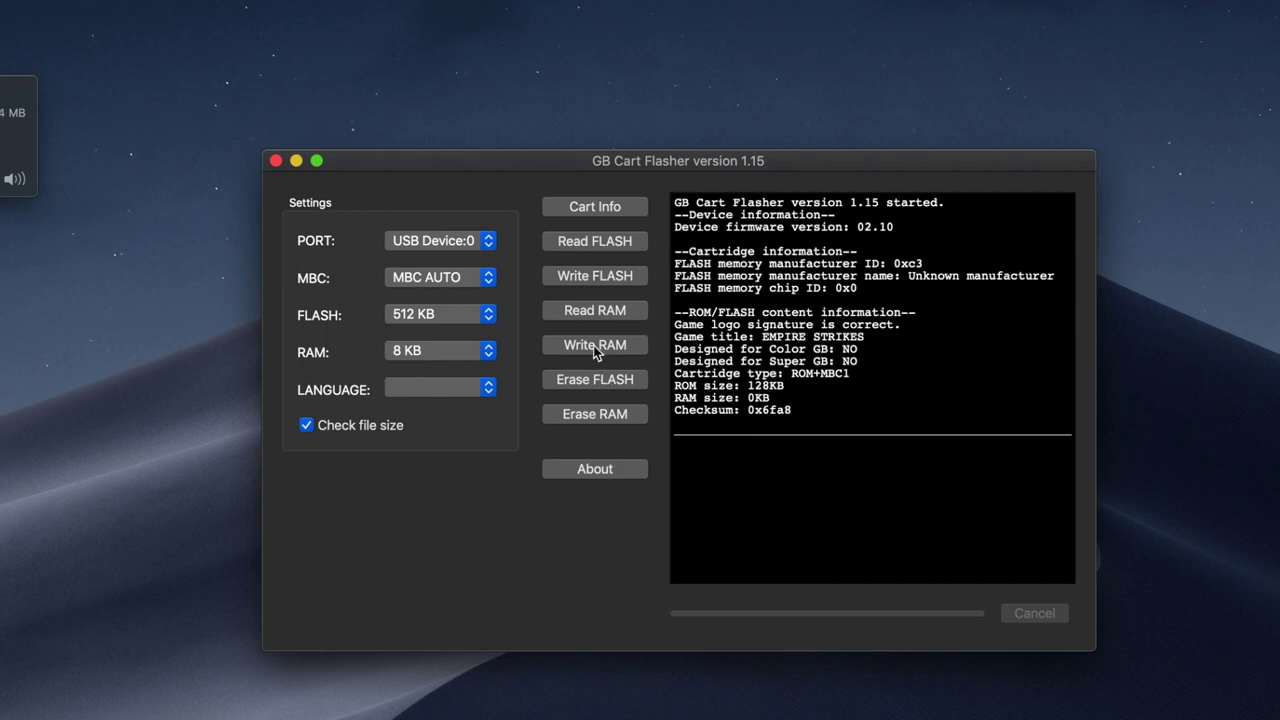
{"action": "left_click", "coordinate": [599, 252]}
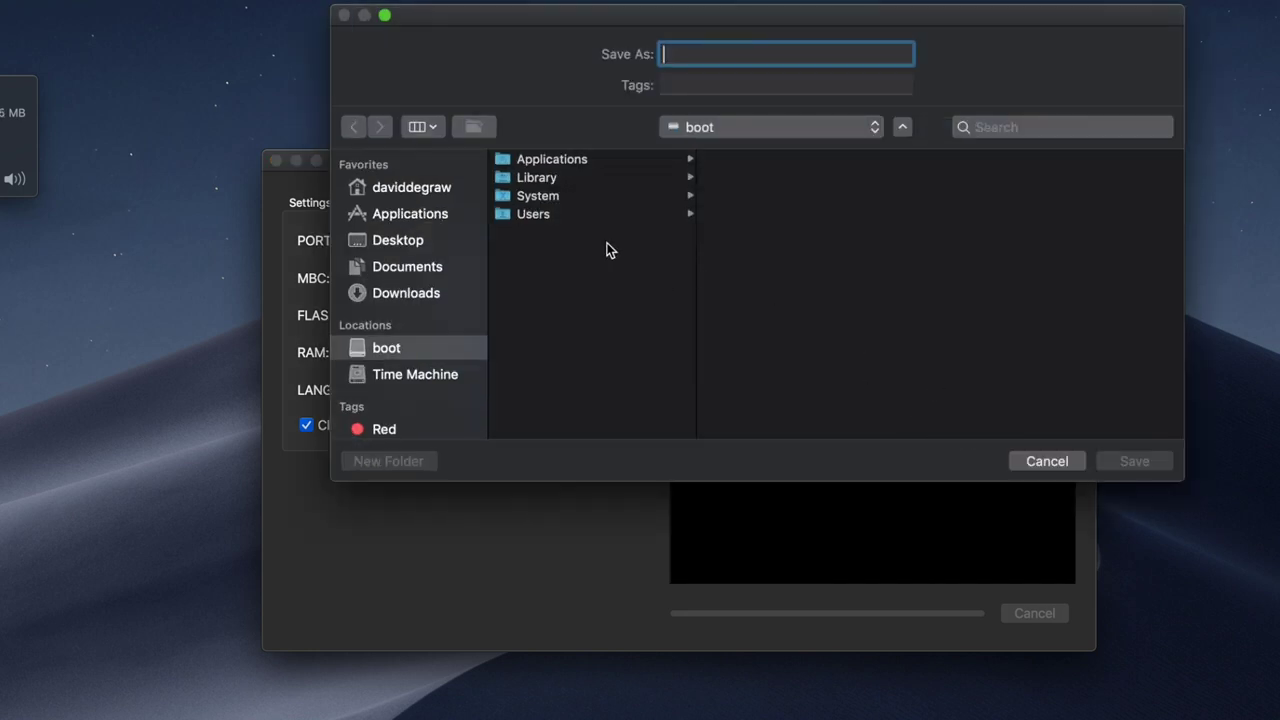
{"action": "left_click", "coordinate": [441, 278]}
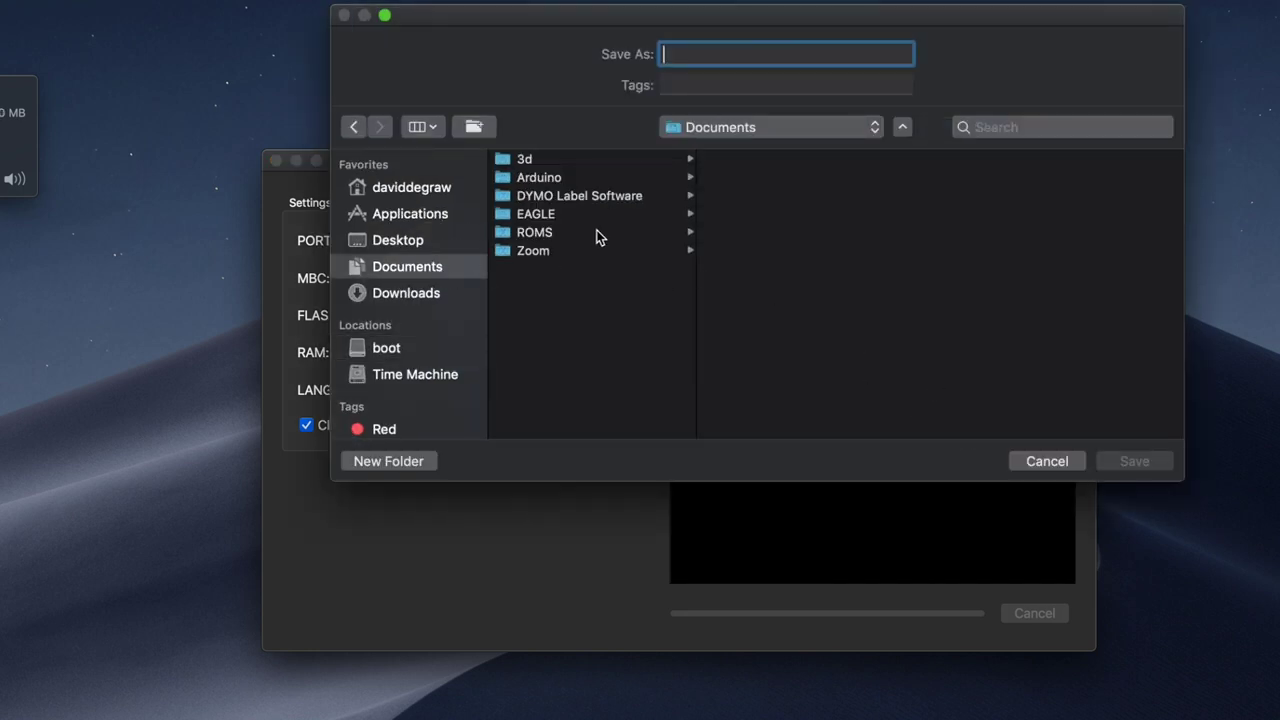
{"action": "left_click", "coordinate": [623, 234]}
{"action": "left_click", "coordinate": [731, 162]}
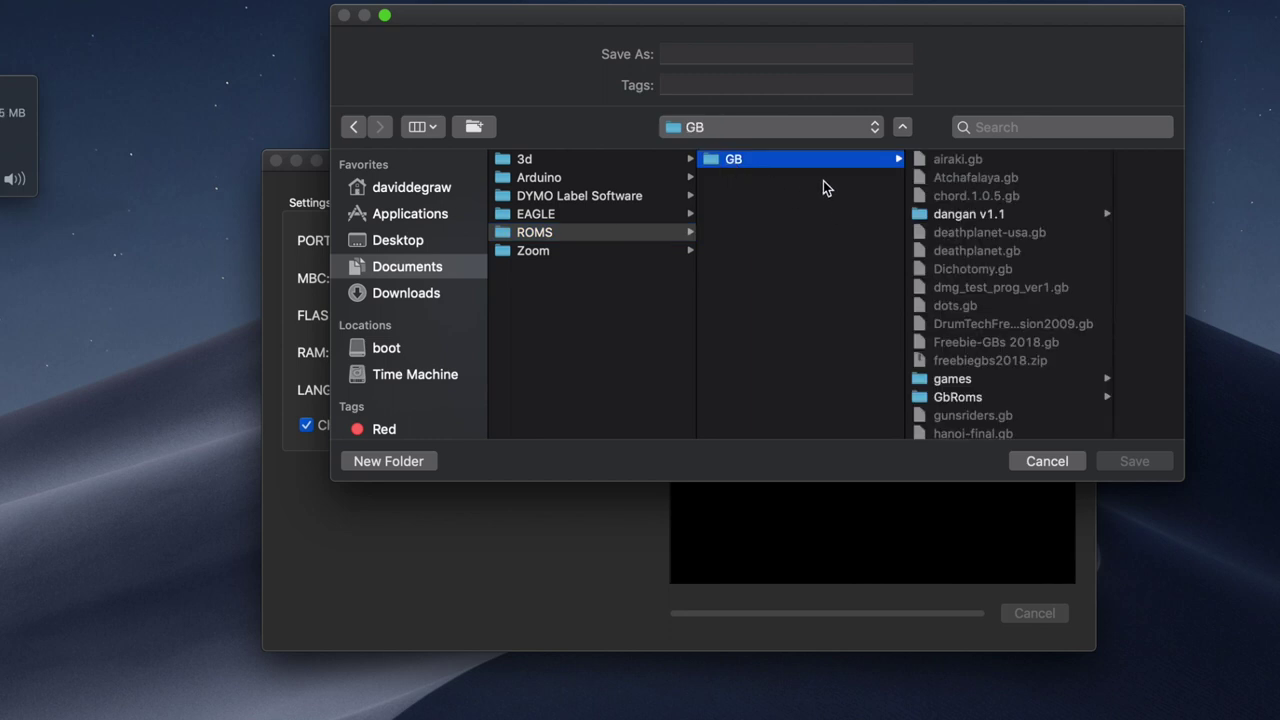
Name the FLASH dump empire_capcom and save it
{"action": "left_click", "coordinate": [737, 55]}
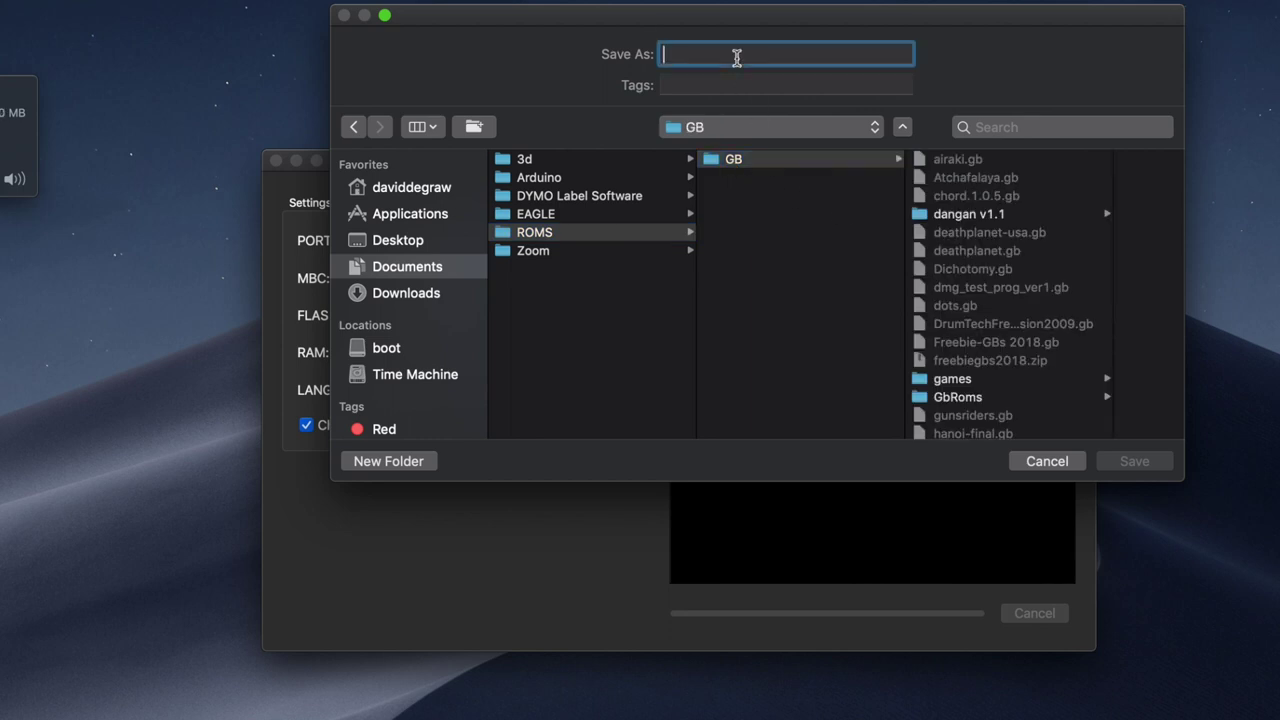
{"action": "type", "text": "capcom"}
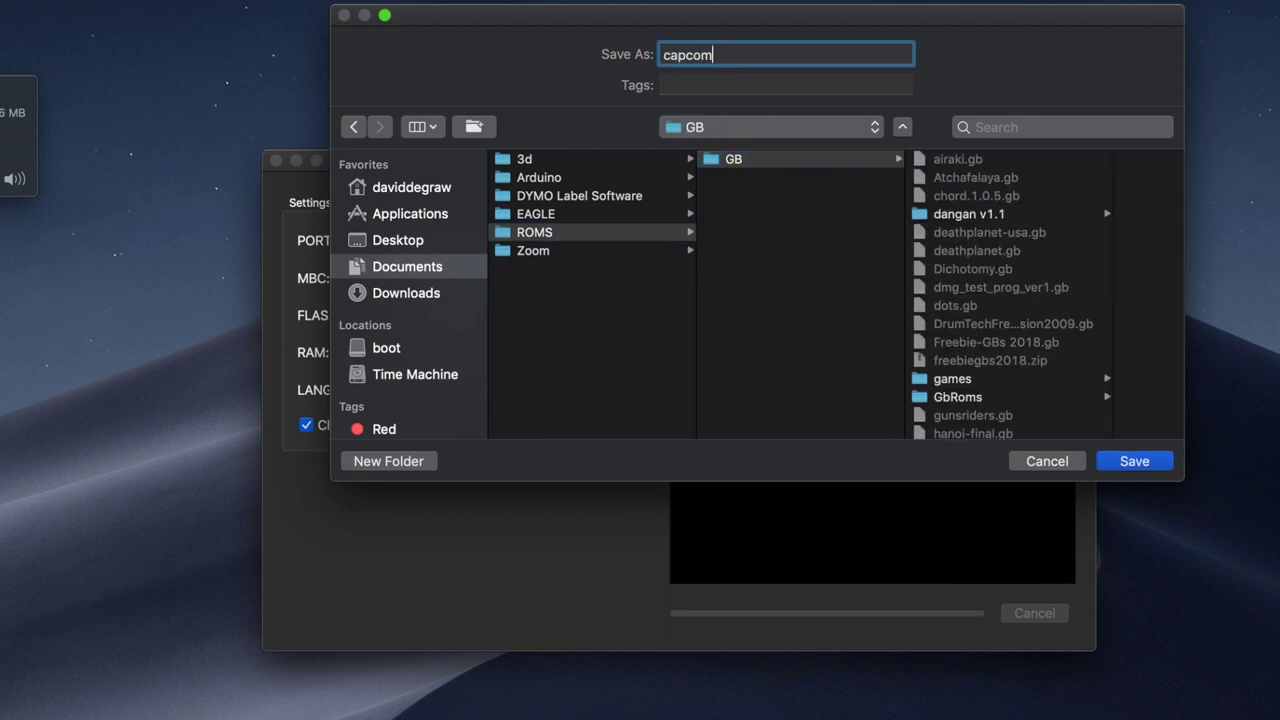
{"action": "key", "text": "super+Left"}
{"action": "type", "text": "emptire_"}
{"action": "key", "text": "BackSpace"}
{"action": "key", "text": "BackSpace"}
{"action": "key", "text": "BackSpace"}
{"action": "key", "text": "BackSpace"}
{"action": "key", "text": "BackSpace"}
{"action": "type", "text": "ire_"}
{"action": "key", "text": "Return"}
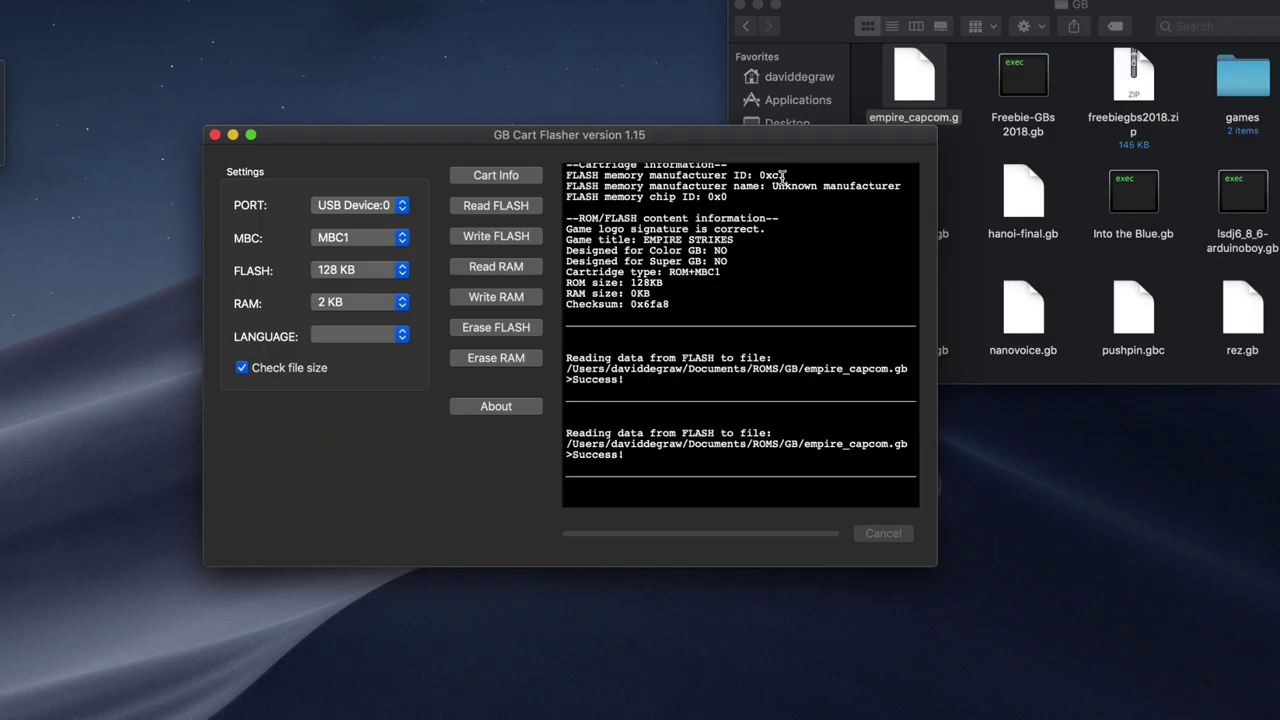
Read the second cartridge's information and compare its checksum with the first cartridge's in the log
{"action": "left_click", "coordinate": [511, 182]}
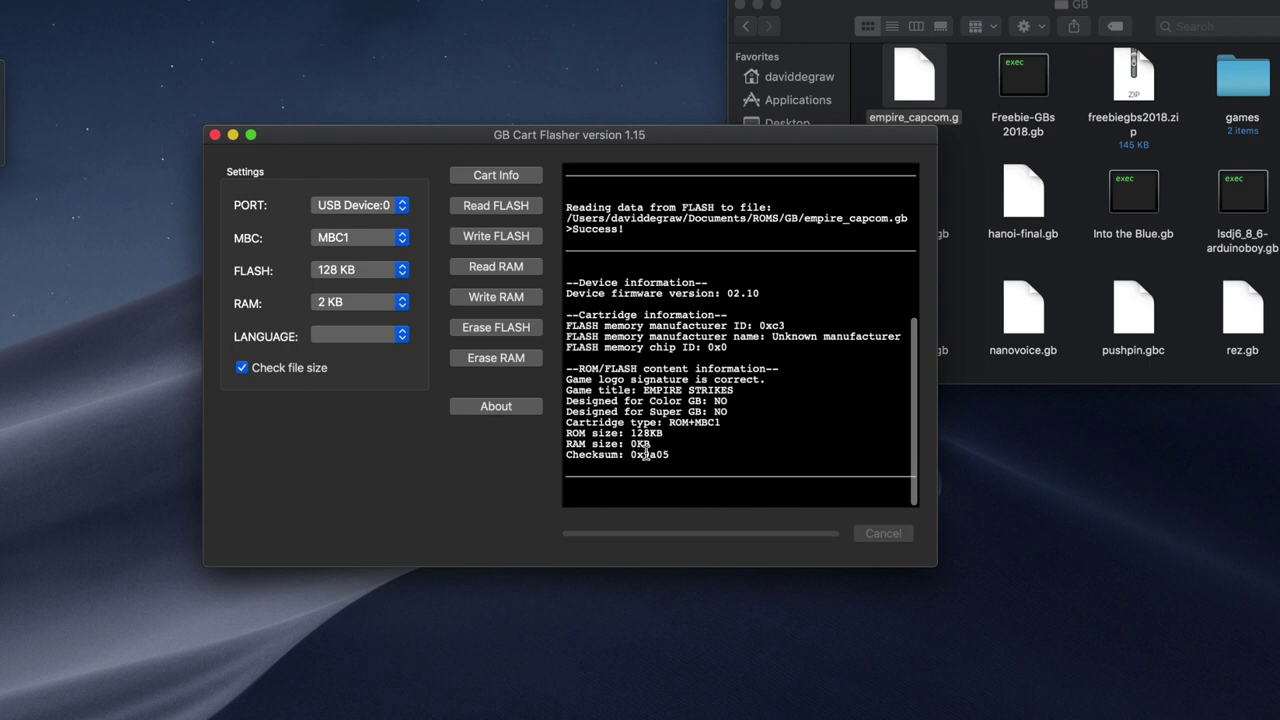
{"action": "scroll", "coordinate": [645, 454], "scroll_direction": "up", "scroll_amount": 5}
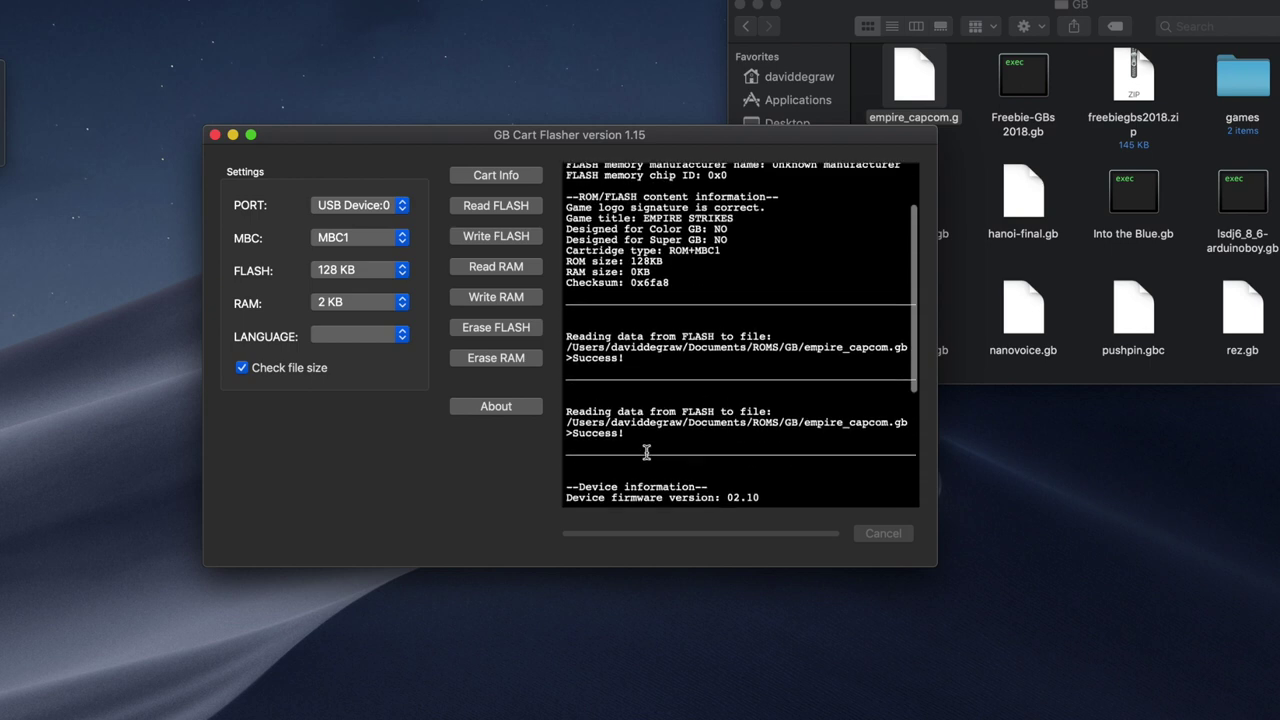
{"action": "scroll", "coordinate": [648, 452], "scroll_direction": "down", "scroll_amount": 5}
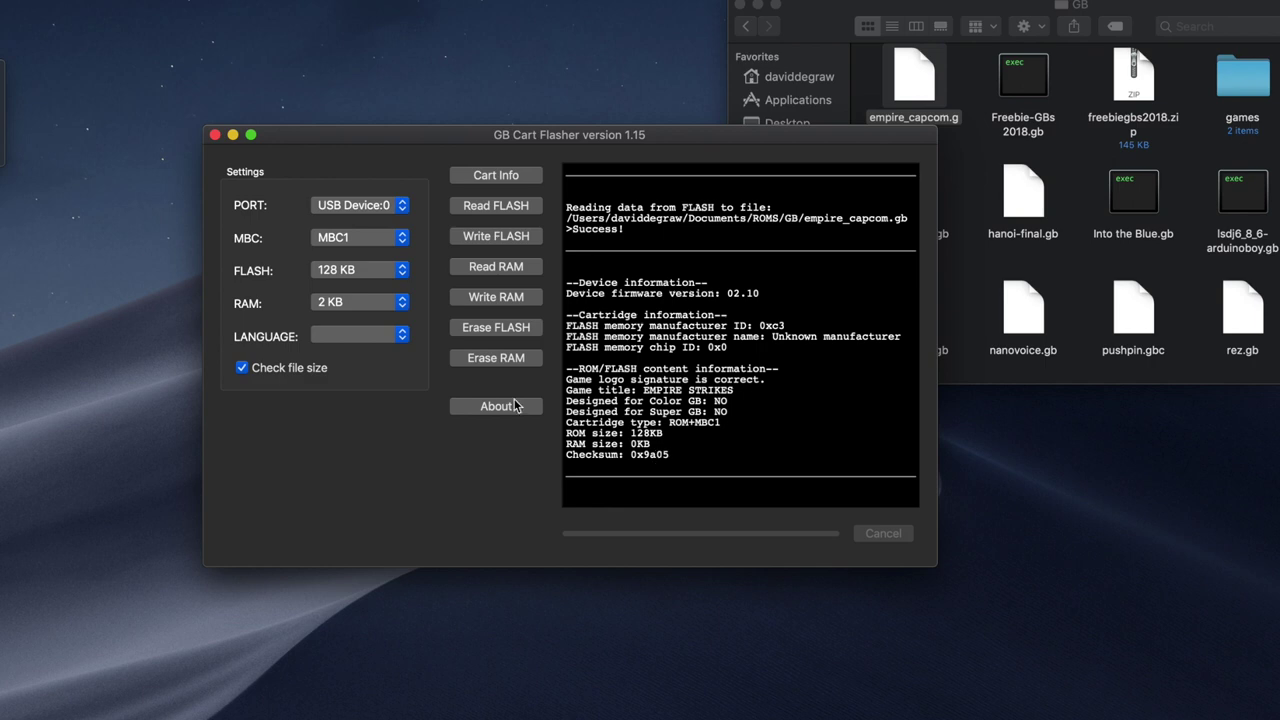
Read the second cartridge's FLASH into a file named empire_ubisoft in the GB folder
{"action": "left_click", "coordinate": [506, 211]}
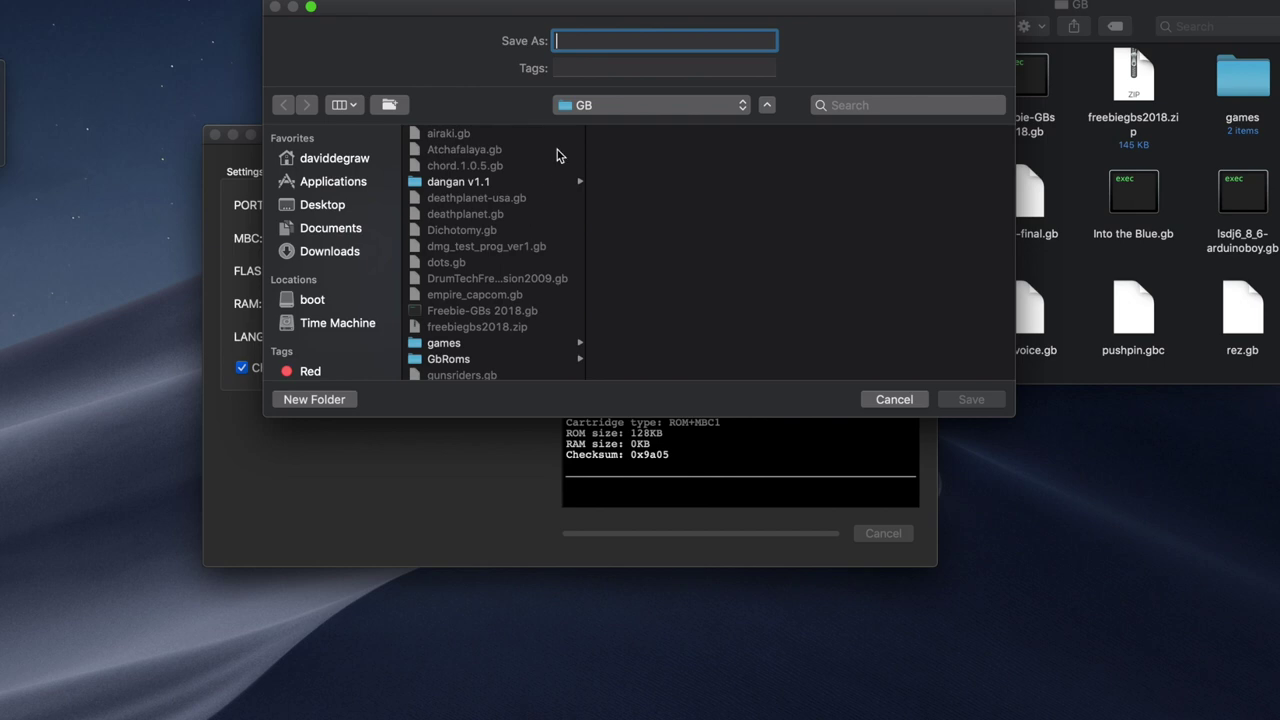
{"action": "left_click", "coordinate": [478, 296]}
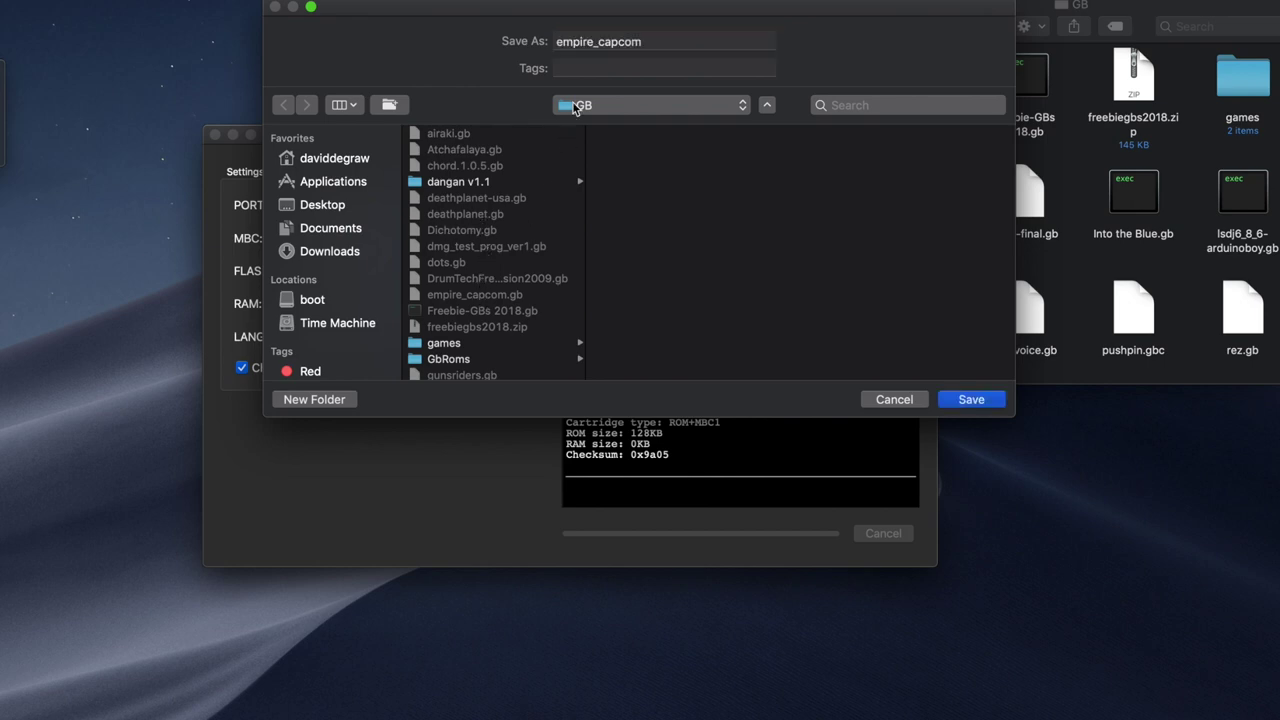
{"action": "double_click", "coordinate": [629, 41]}
{"action": "key", "text": "Right"}
{"action": "key", "text": "BackSpace"}
{"action": "key", "text": "BackSpace"}
{"action": "key", "text": "BackSpace"}
{"action": "key", "text": "BackSpace"}
{"action": "key", "text": "BackSpace"}
{"action": "key", "text": "BackSpace"}
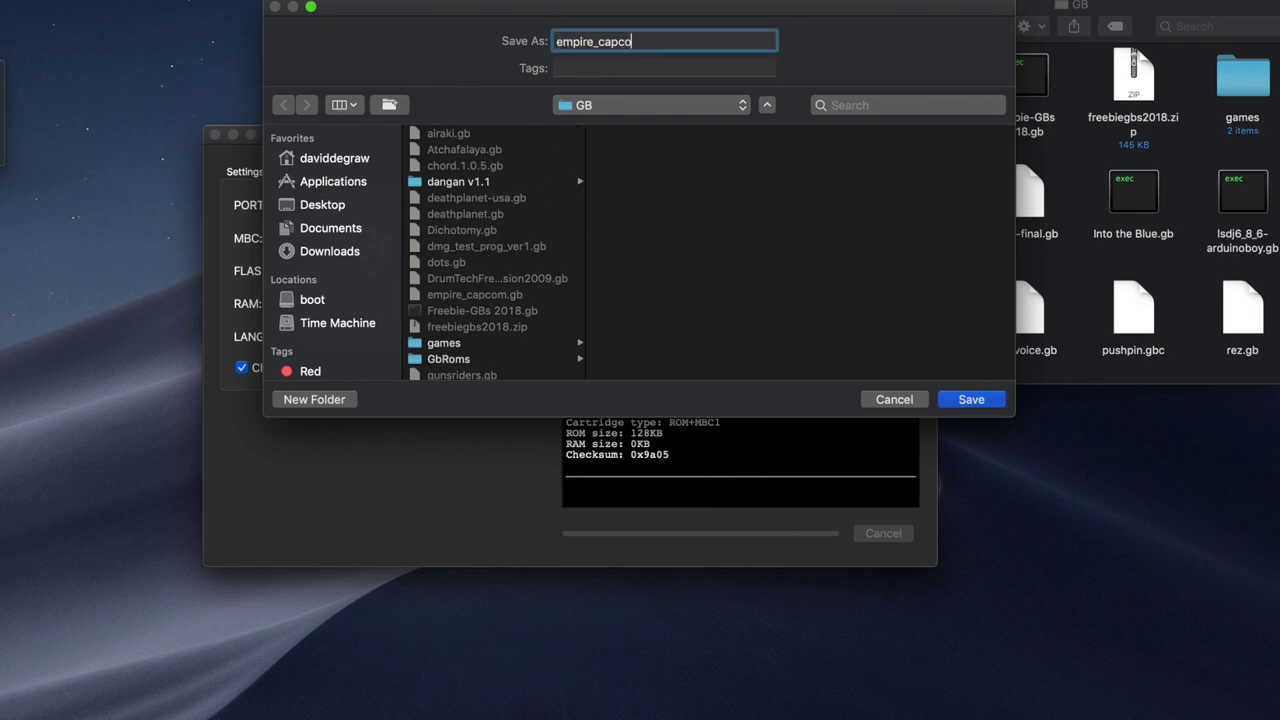
{"action": "type", "text": "ubisoft"}
{"action": "key", "text": "Return"}
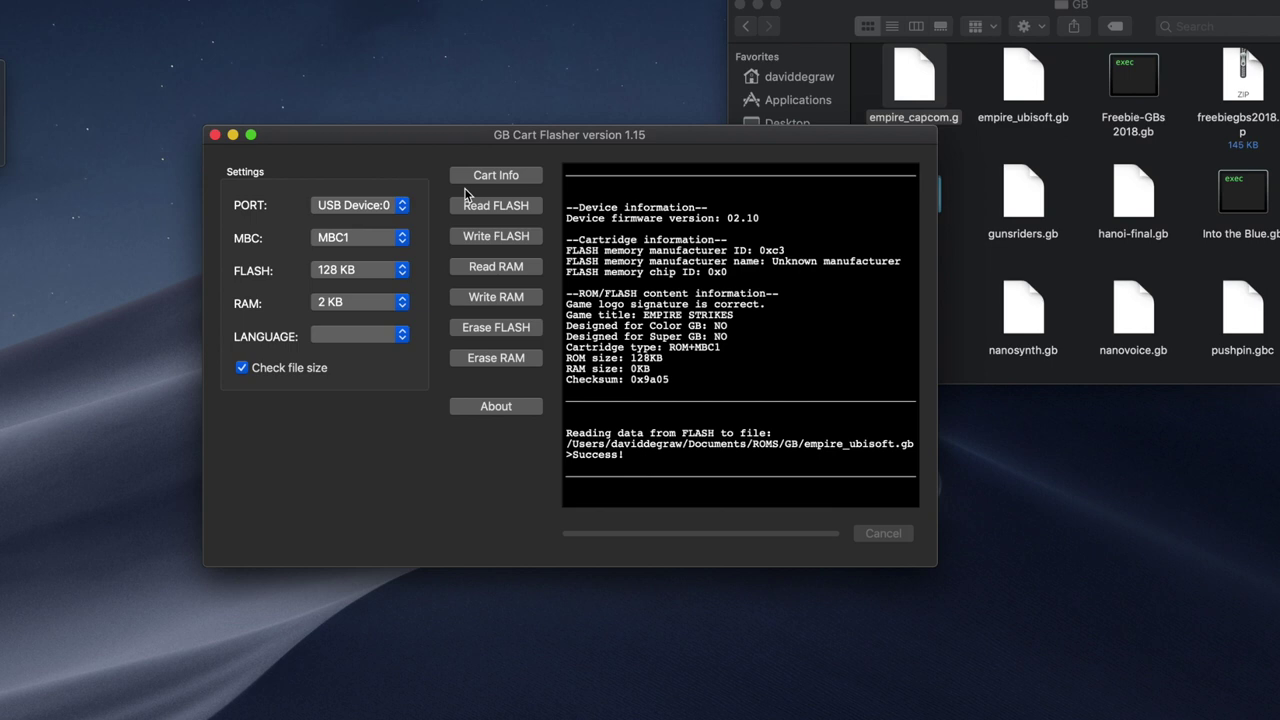
Open empire_ubisoft.gb from the GB folder in OpenEmu, play it from the beginning instead of continuing the last game, and stop emulation
{"action": "left_click", "coordinate": [984, 212]}
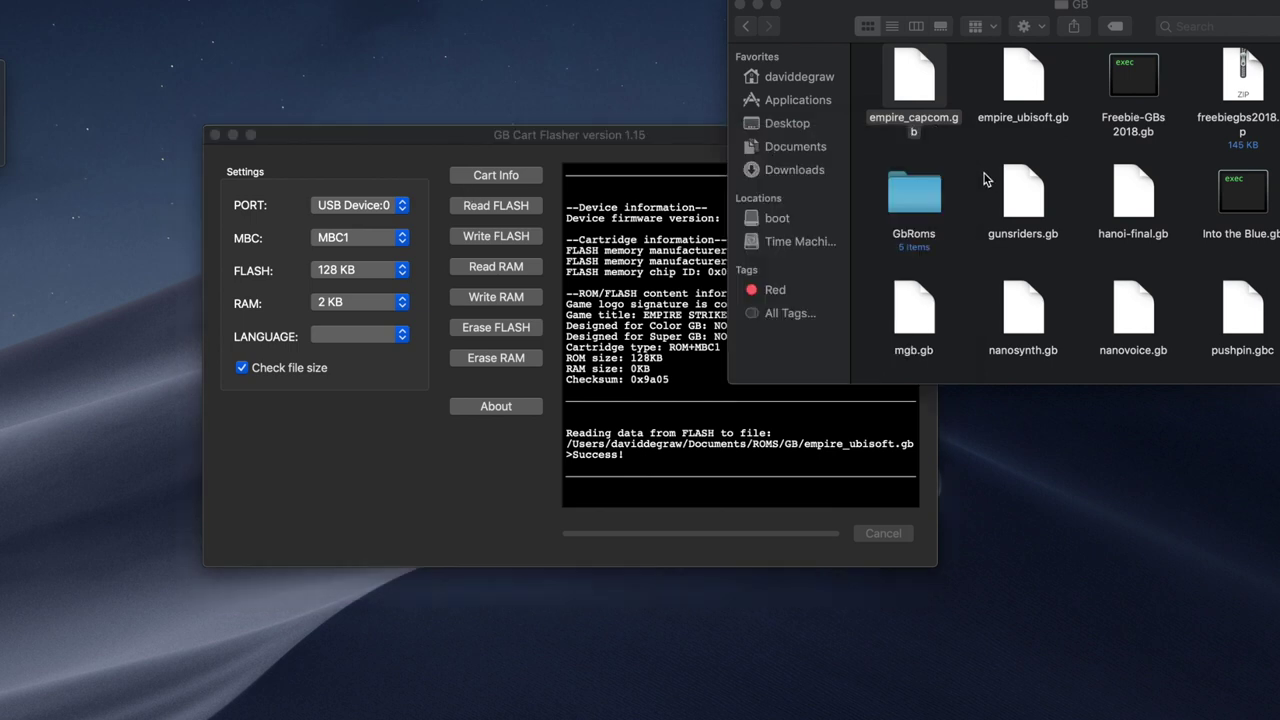
{"action": "double_click", "coordinate": [1022, 97]}
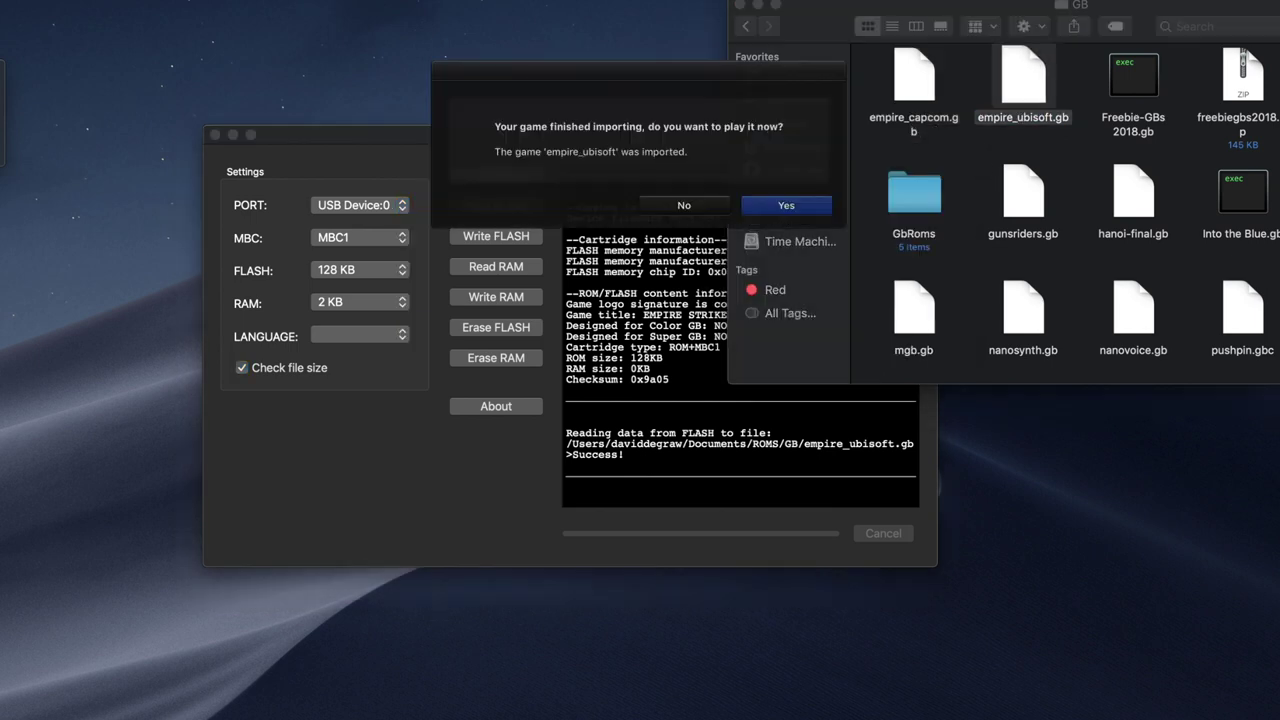
{"action": "left_click", "coordinate": [797, 207]}
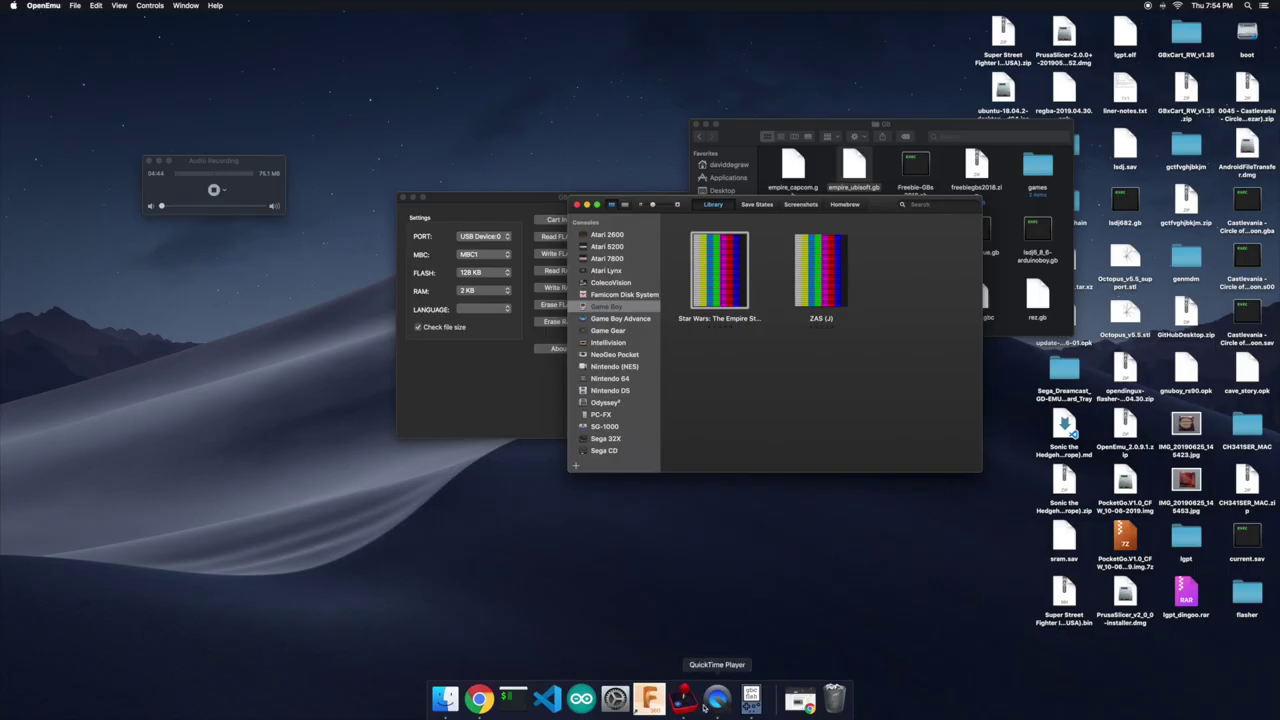
{"action": "double_click", "coordinate": [717, 278]}
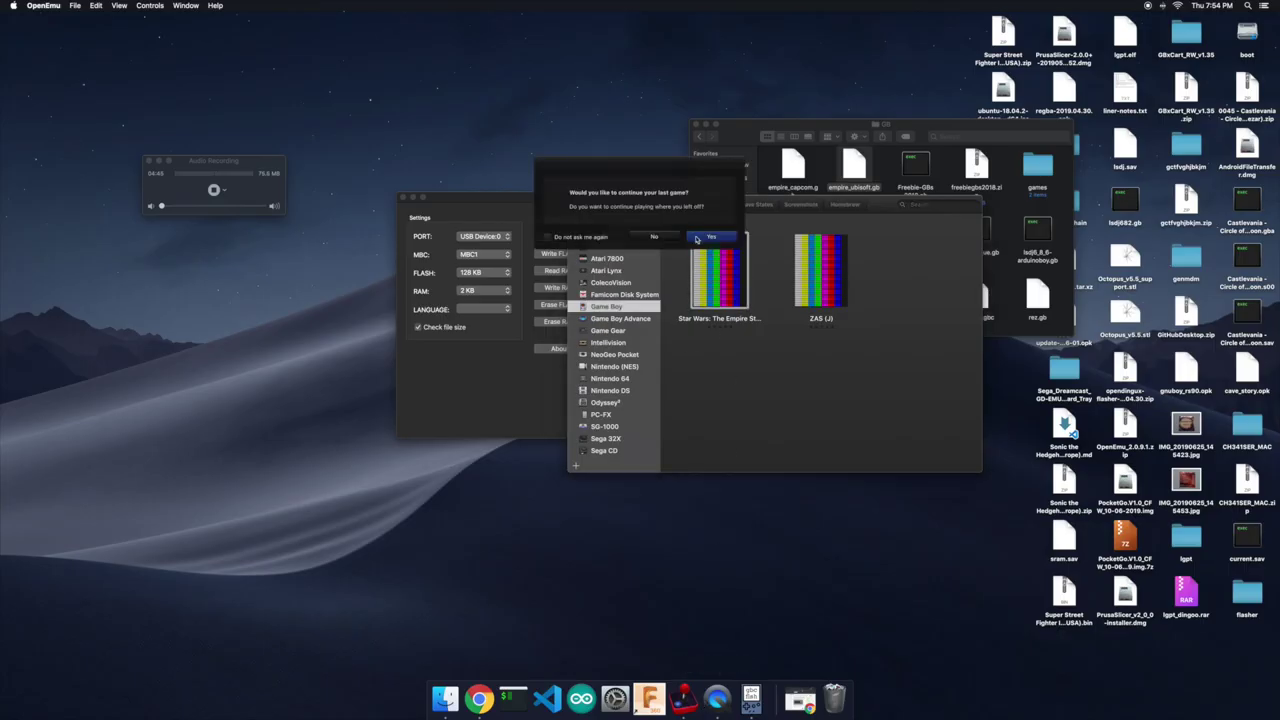
{"action": "left_click", "coordinate": [645, 239]}
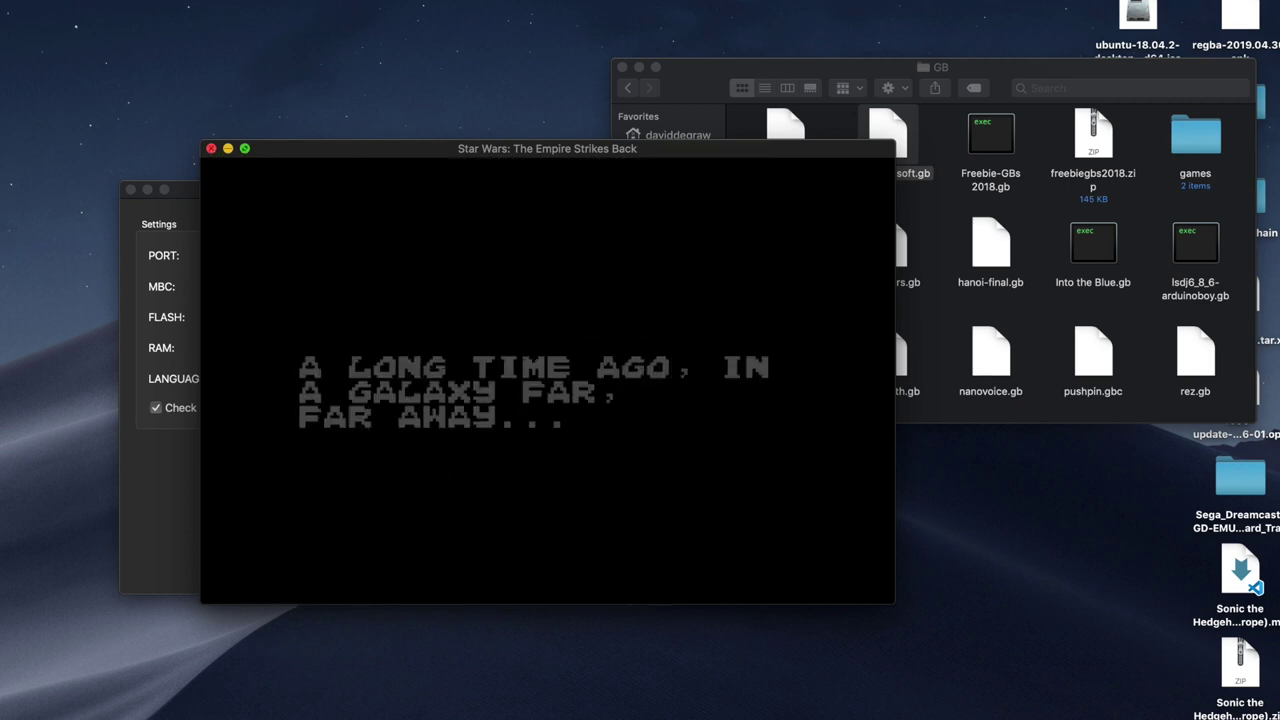
{"action": "left_click", "coordinate": [211, 148]}
{"action": "left_click", "coordinate": [644, 239]}
Open empire_capcom.gb from the GB folder in OpenEmu, play the imported game through its intro screens, and stop emulation
{"action": "left_click", "coordinate": [907, 204]}
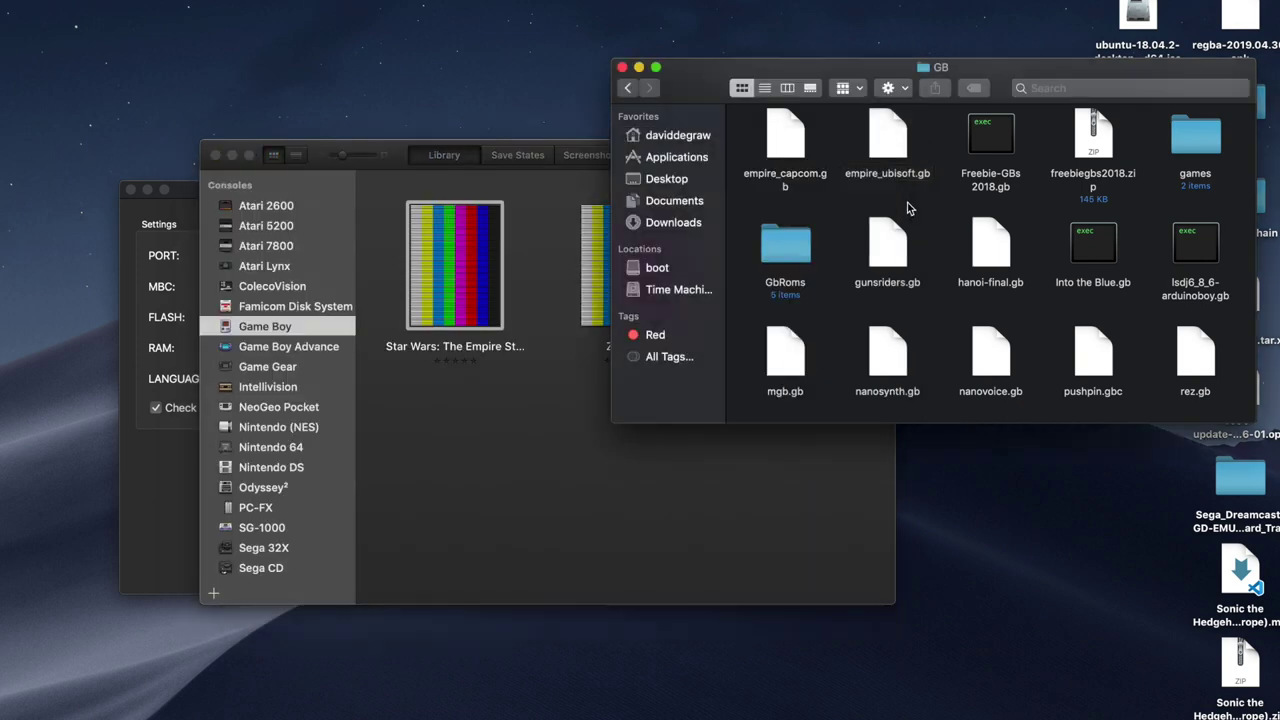
{"action": "double_click", "coordinate": [790, 148]}
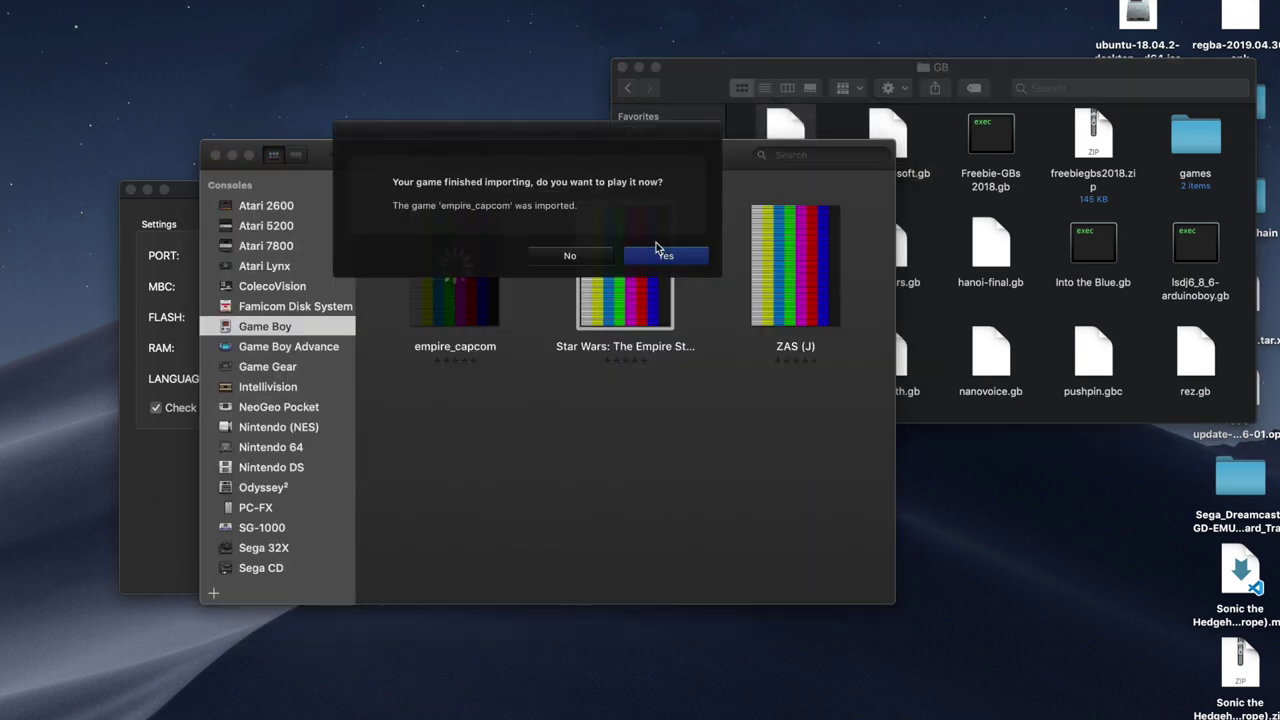
{"action": "left_click", "coordinate": [665, 258]}
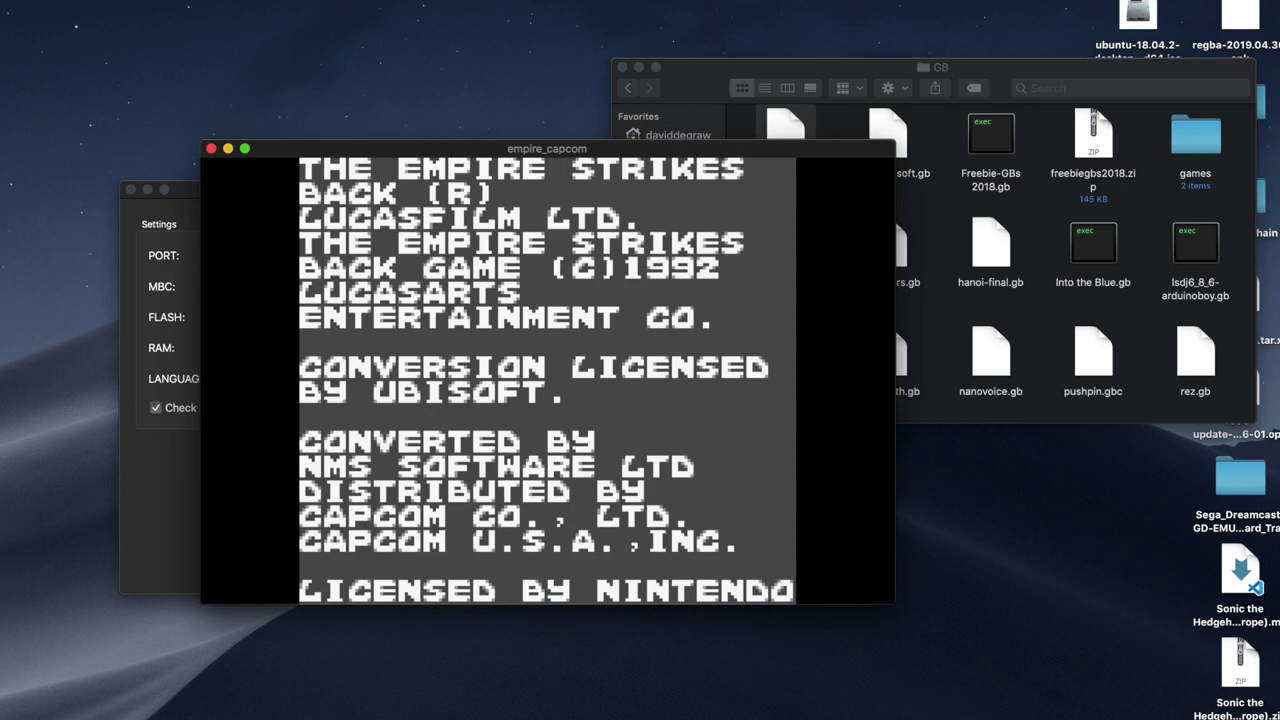
{"action": "mouse_move", "coordinate": [665, 258]}
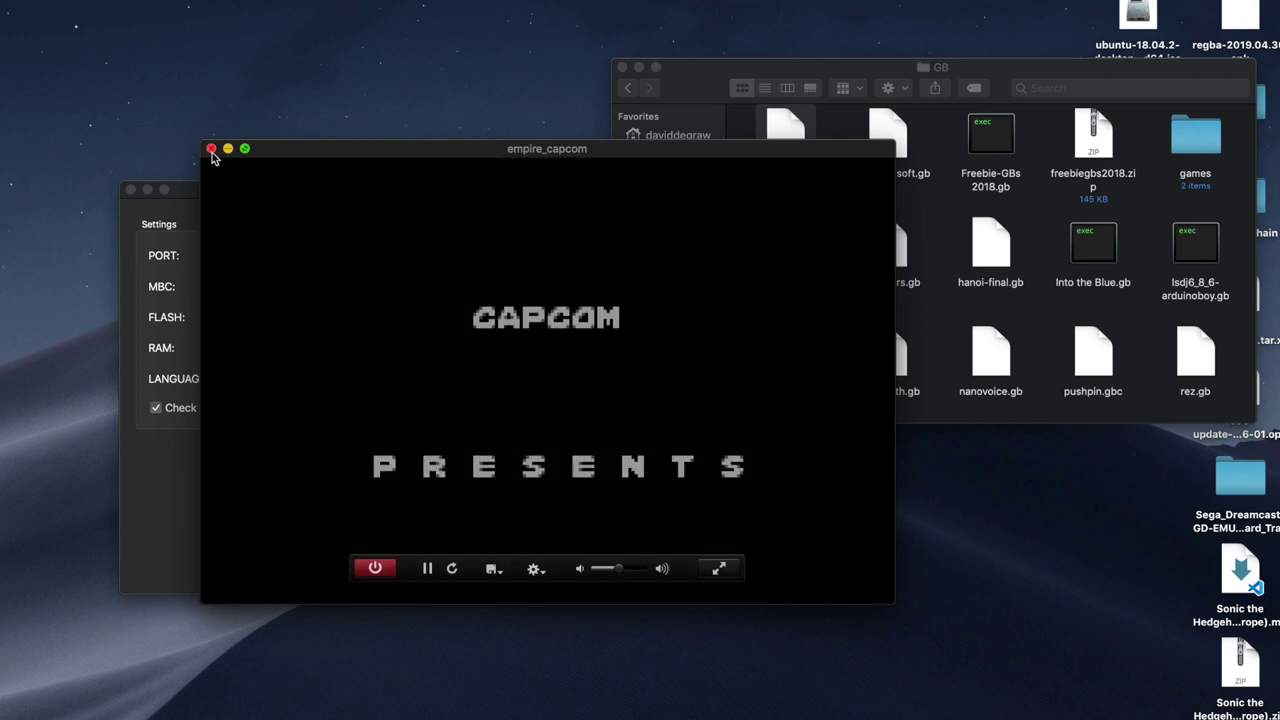
{"action": "left_click", "coordinate": [211, 150]}
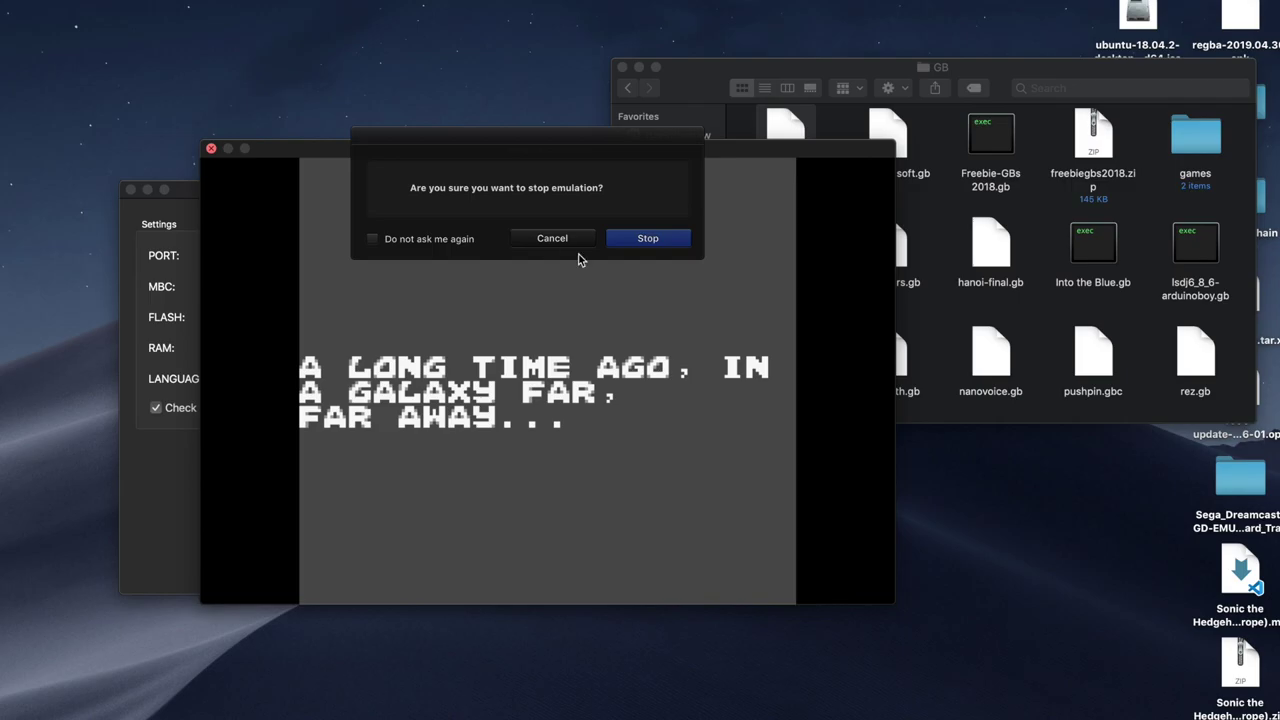
{"action": "left_click", "coordinate": [660, 242]}
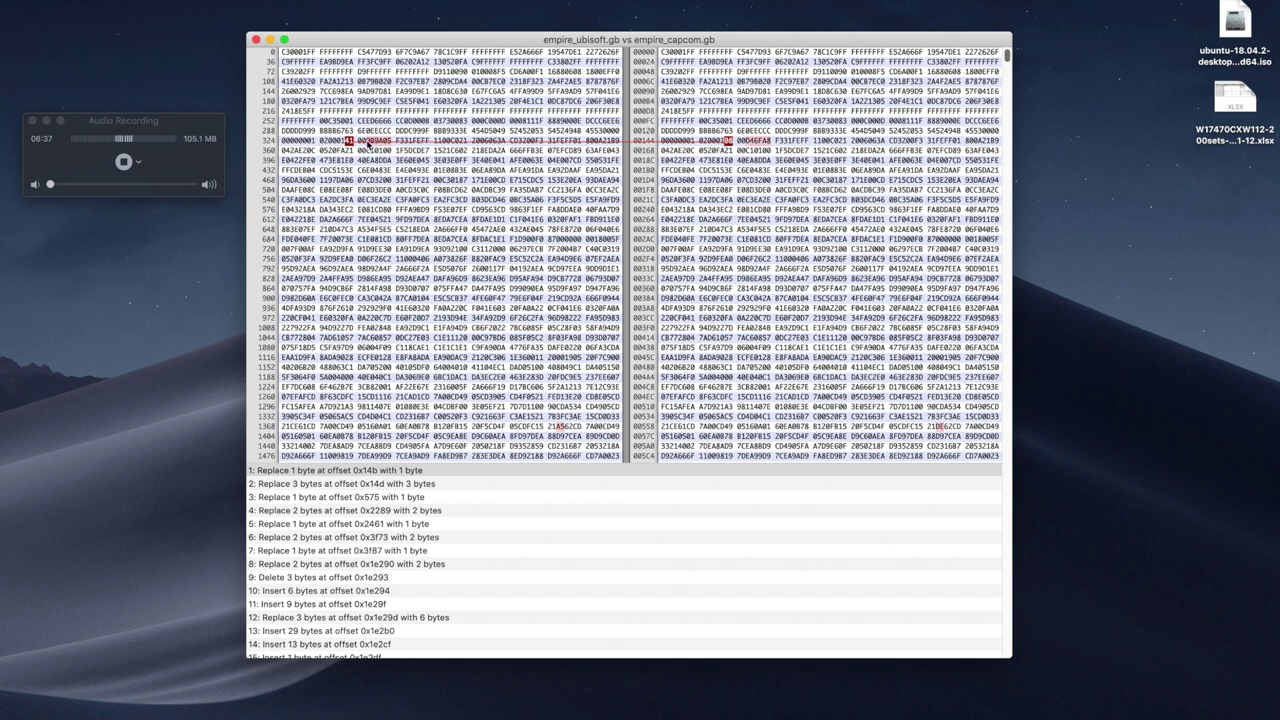
Examine the first two byte differences between empire_ubisoft.gb and empire_capcom.gb, at offsets 0x14b and 0x14d, in the hex comparison
{"action": "left_click", "coordinate": [369, 146]}
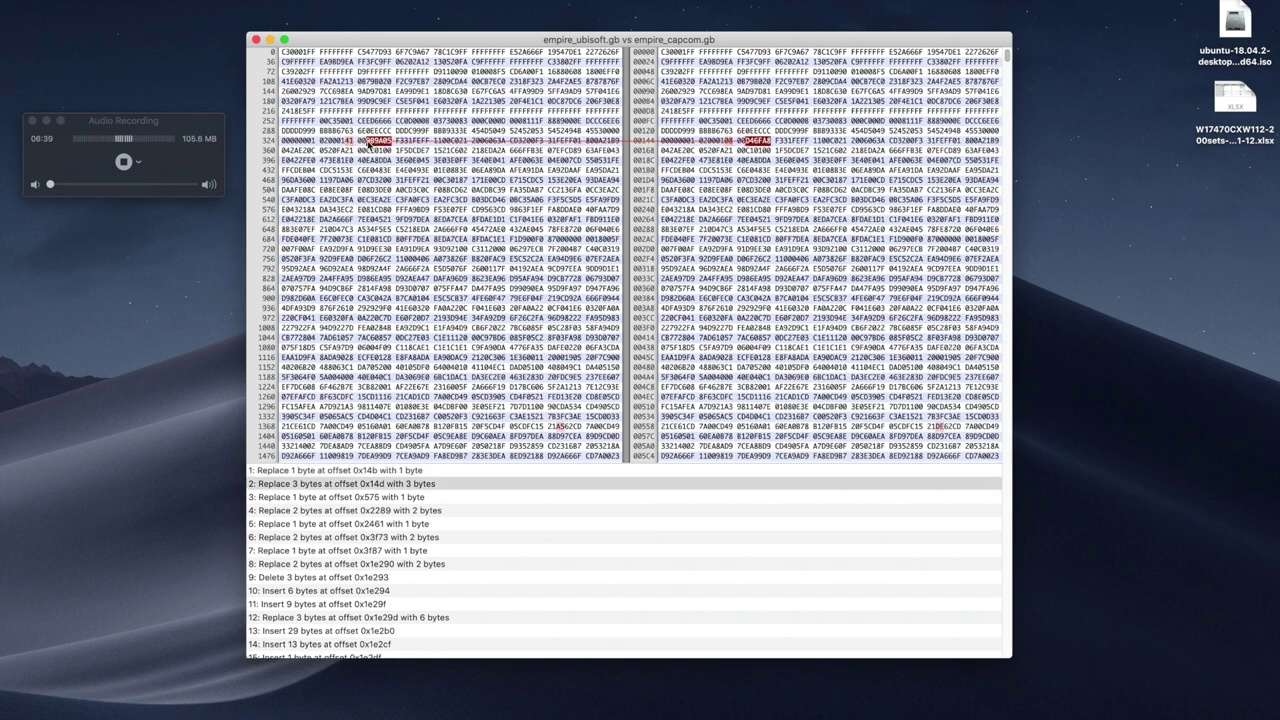
{"action": "left_click", "coordinate": [350, 144]}
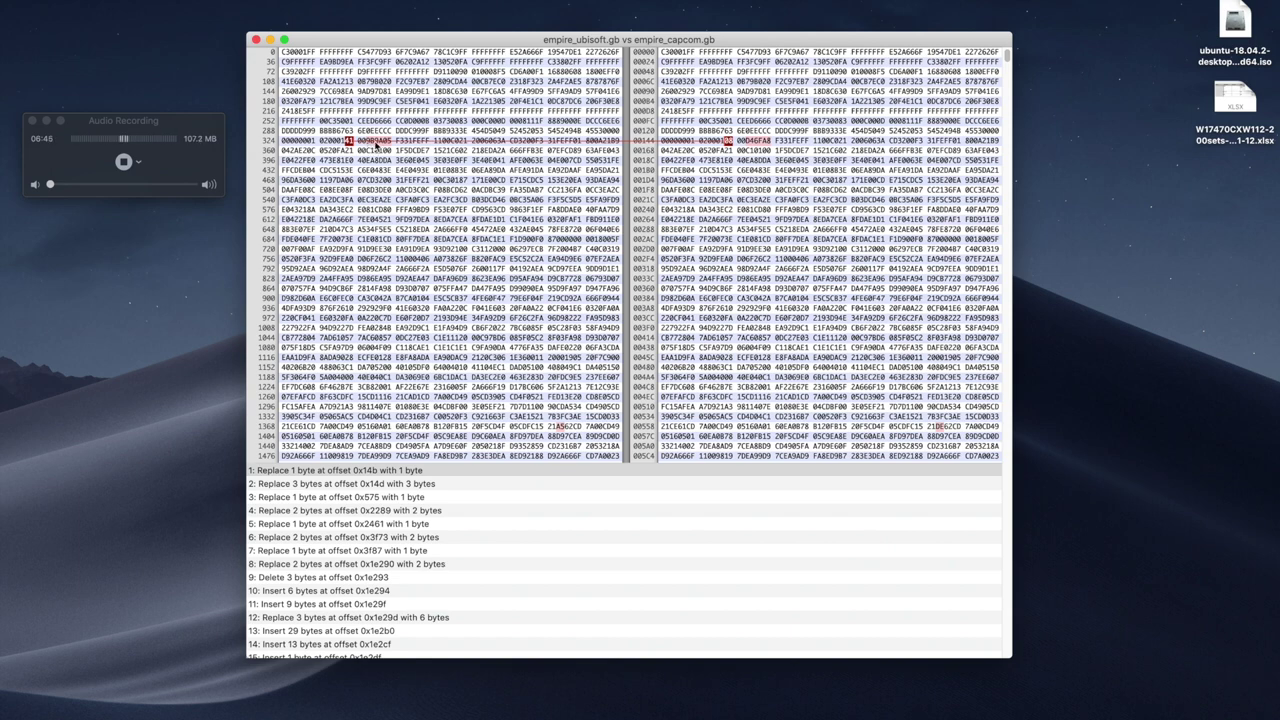
{"action": "left_click", "coordinate": [376, 145]}
Examine differences 3 through 8 between the two ROMs in order, from offset 0x575 to 0x1e290, and the data following the last one
{"action": "scroll", "coordinate": [512, 238], "scroll_direction": "down", "scroll_amount": 10}
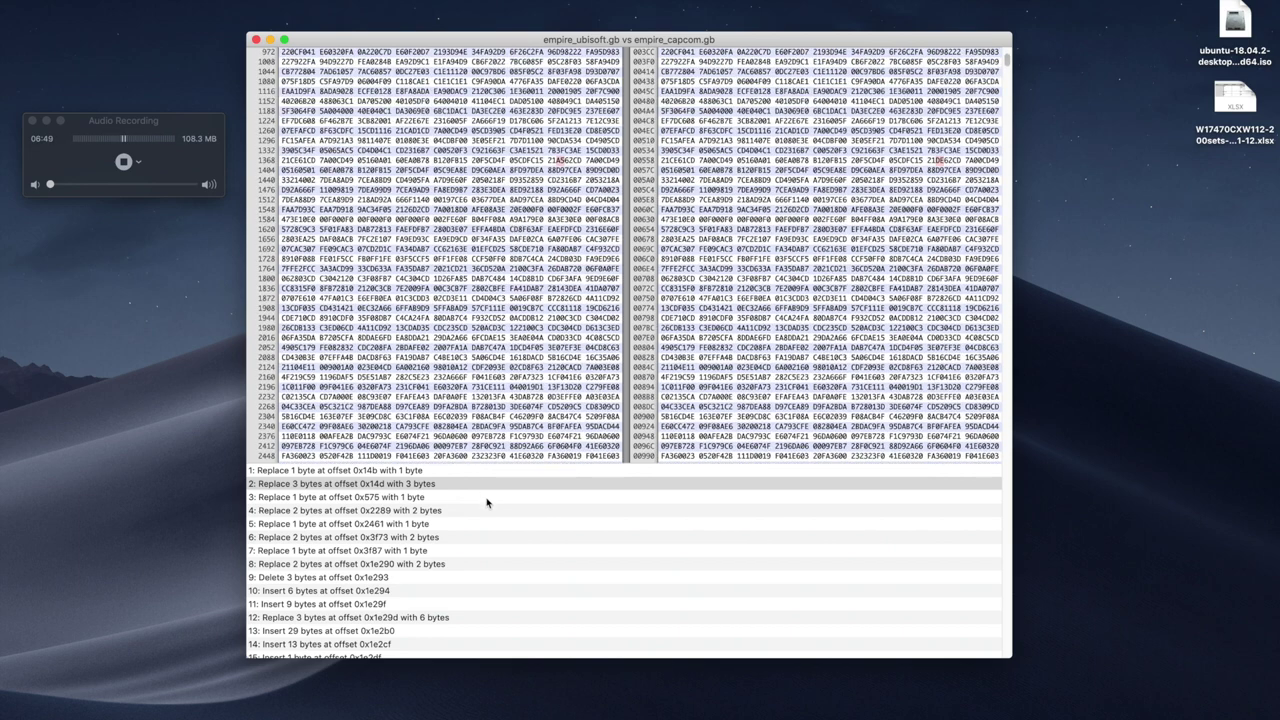
{"action": "left_click", "coordinate": [489, 499]}
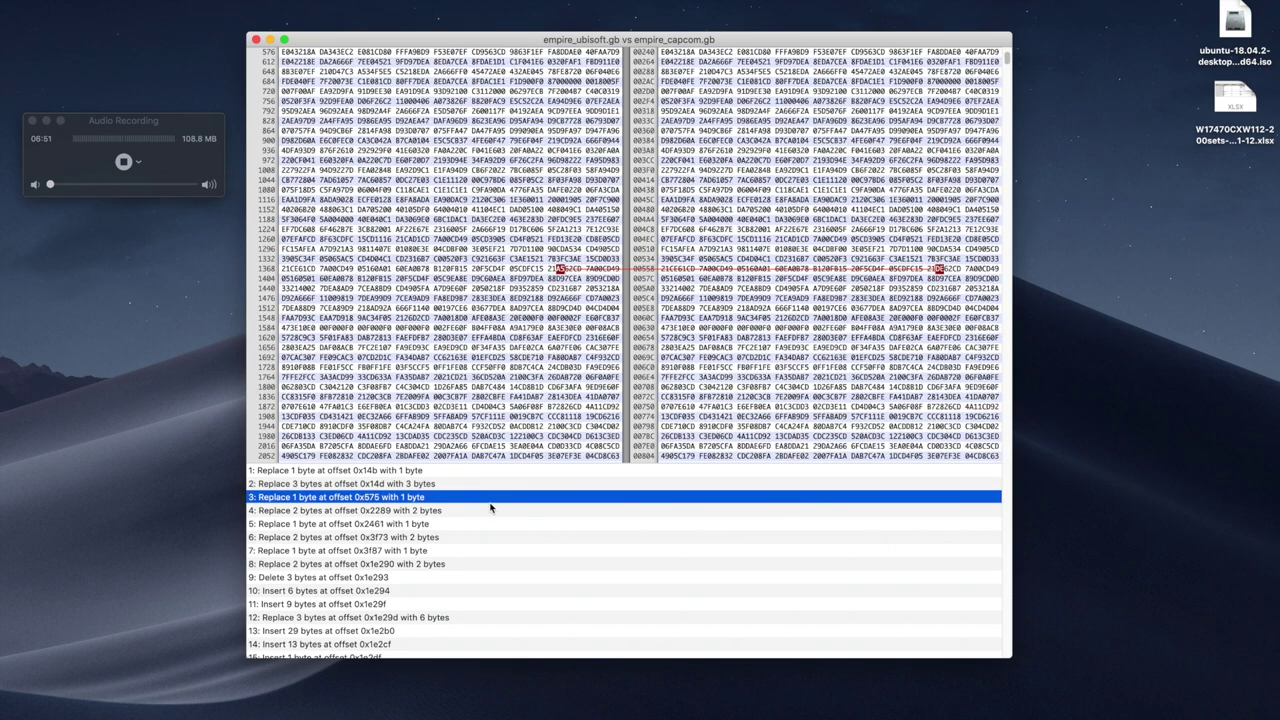
{"action": "left_click", "coordinate": [490, 512]}
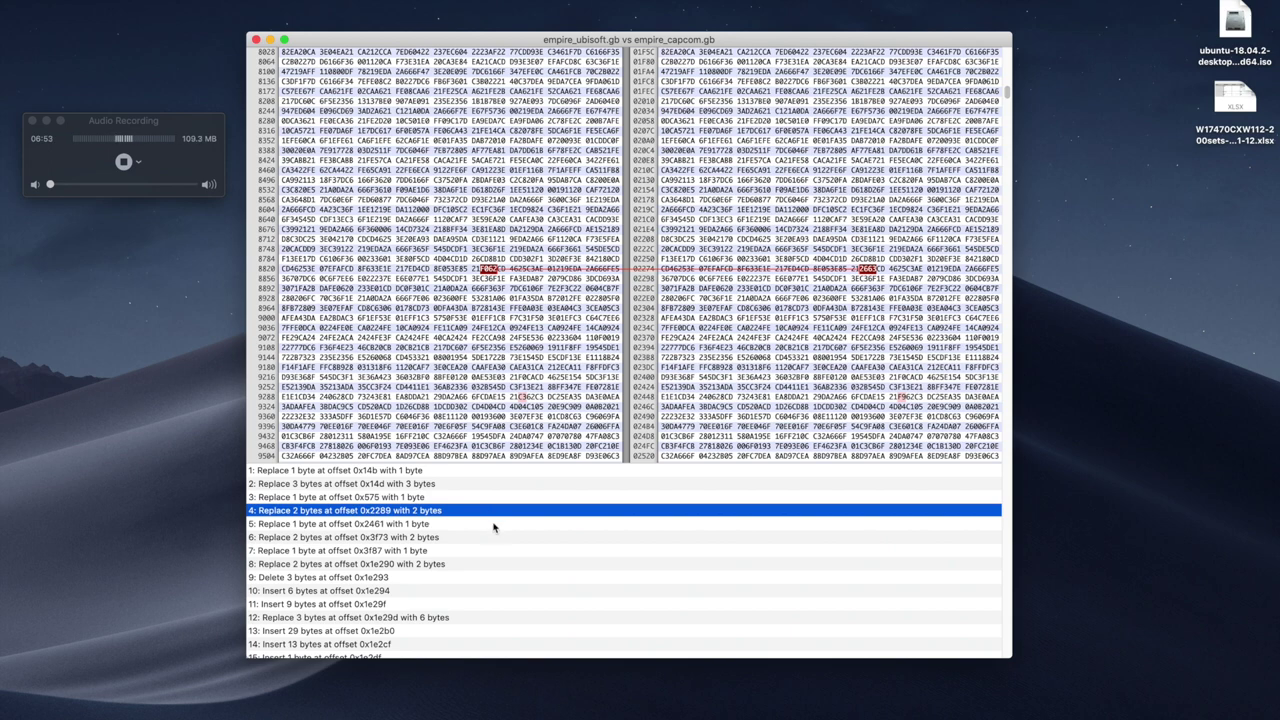
{"action": "left_click", "coordinate": [497, 524]}
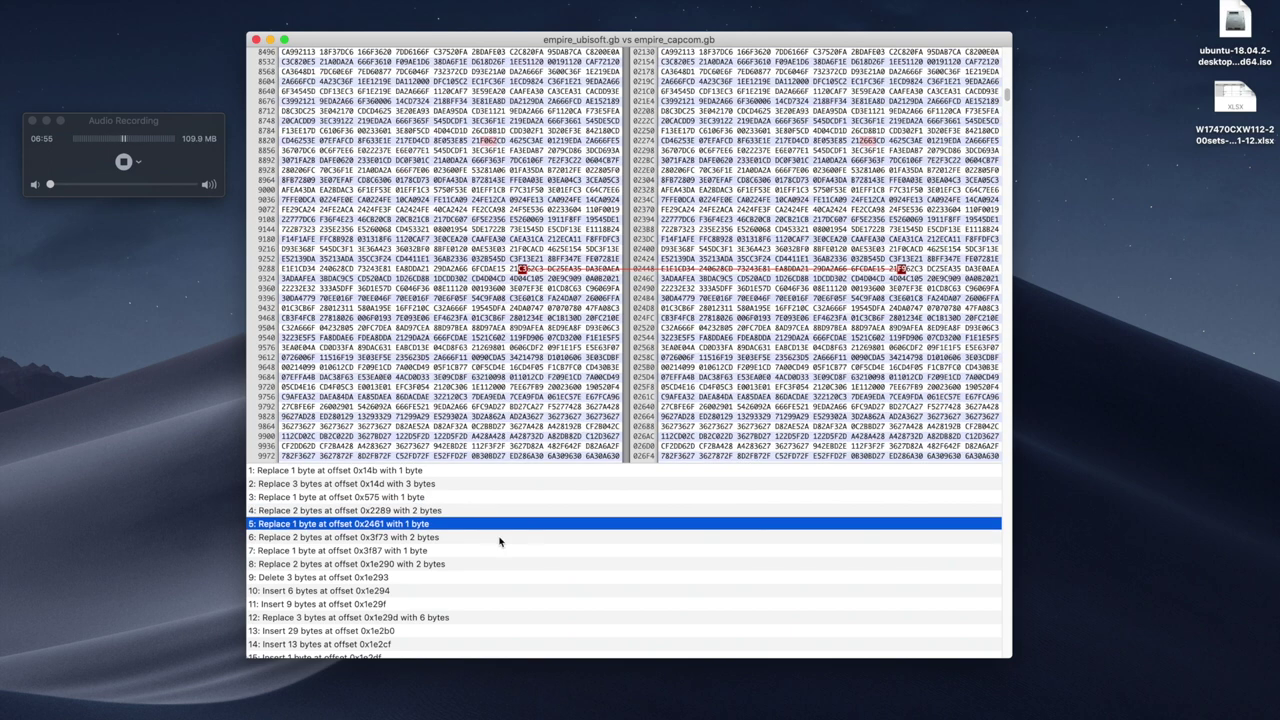
{"action": "left_click", "coordinate": [499, 538]}
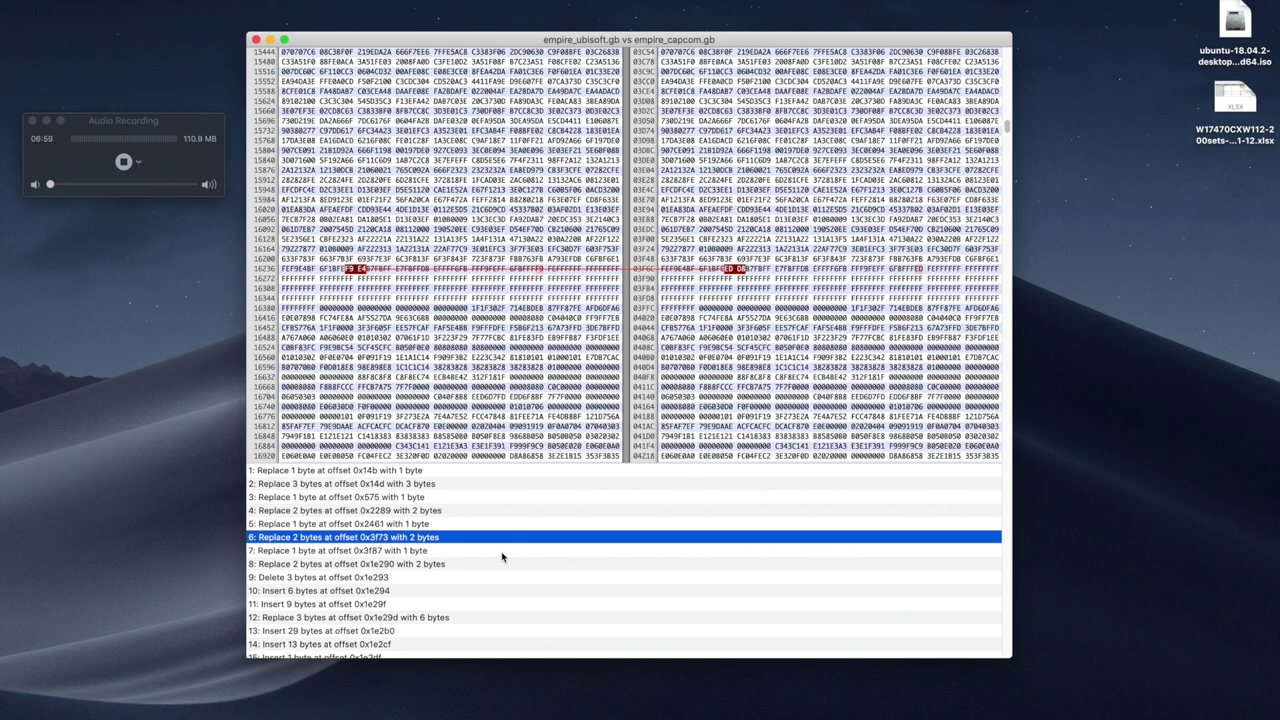
{"action": "left_click", "coordinate": [501, 551]}
{"action": "left_click", "coordinate": [503, 563]}
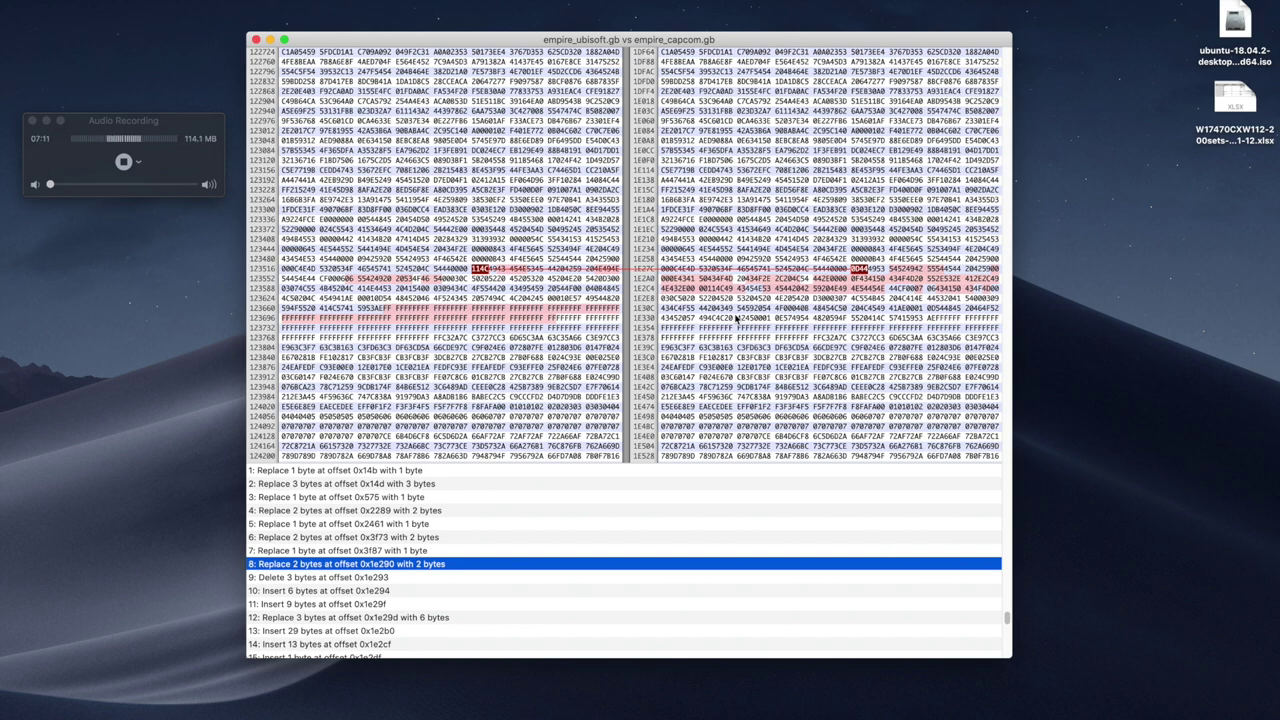
{"action": "scroll", "coordinate": [736, 318], "scroll_direction": "down", "scroll_amount": 3}
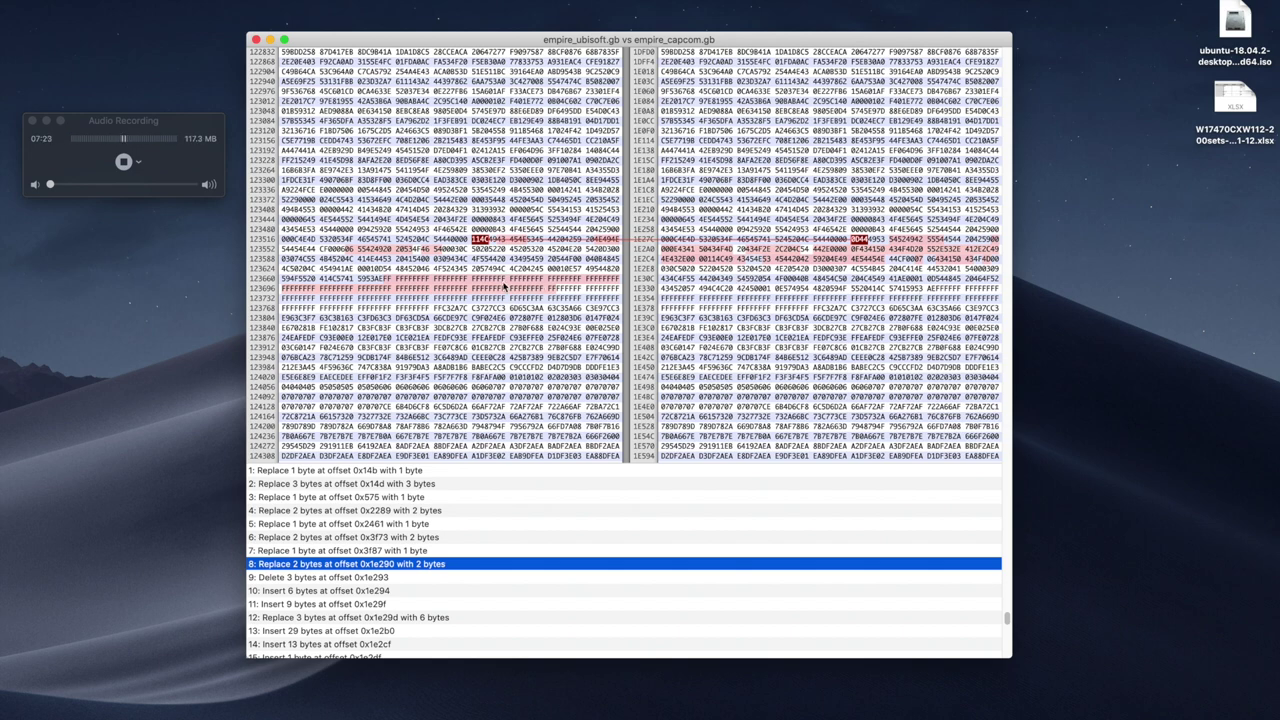
{"action": "scroll", "coordinate": [505, 287], "scroll_direction": "down", "scroll_amount": 10}
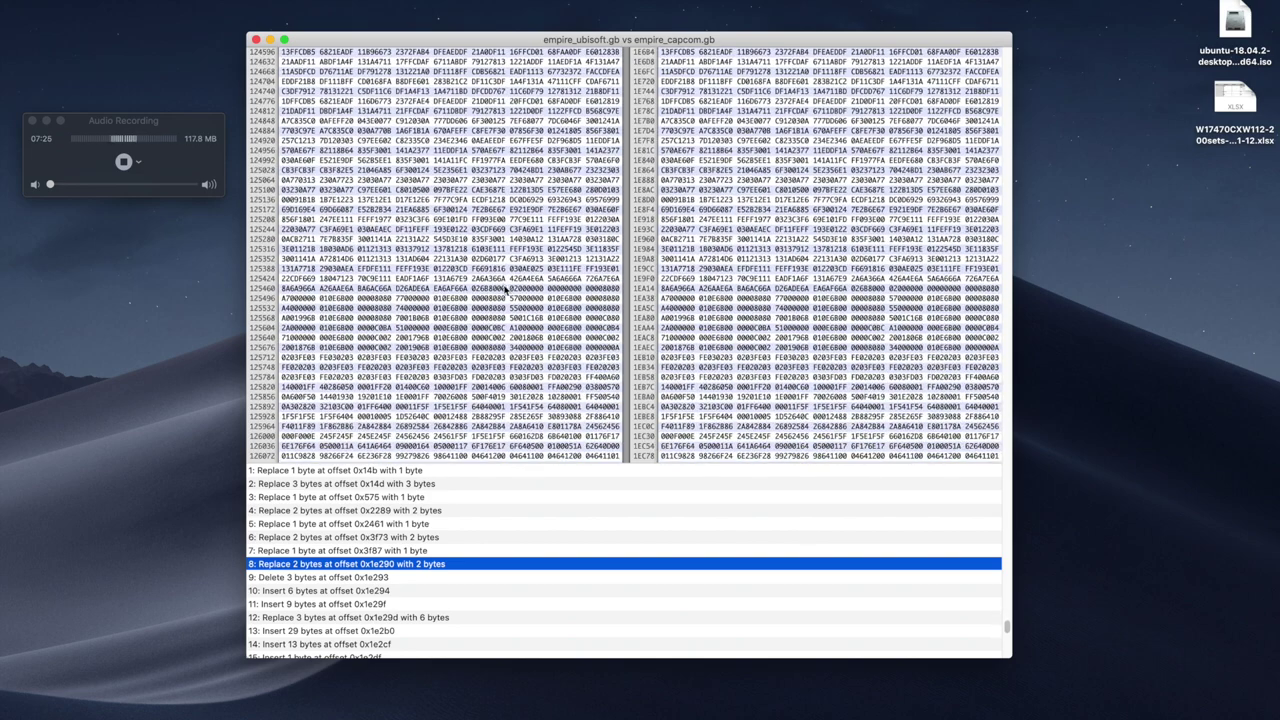
Examine differences 9 through 18 between the two ROMs, from offset 0x1e293 to 0x1e317, and look back through the data to the beginning
{"action": "left_click", "coordinate": [551, 578]}
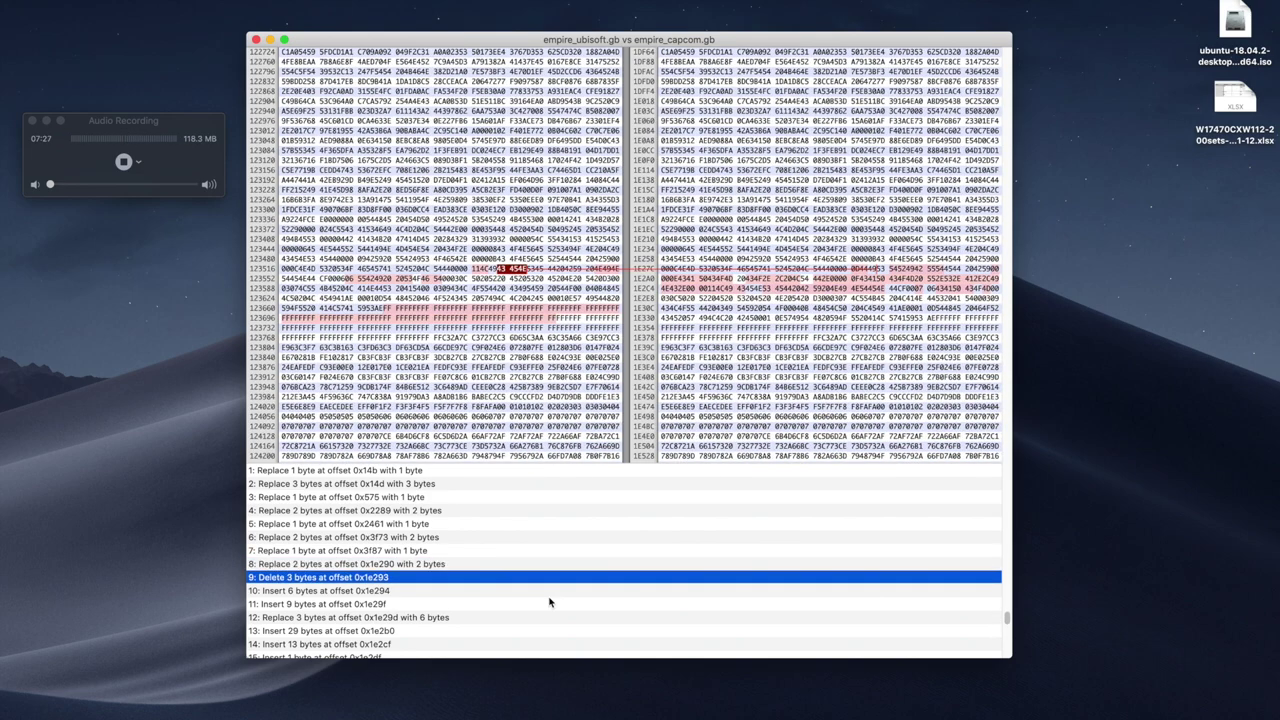
{"action": "left_click", "coordinate": [545, 630]}
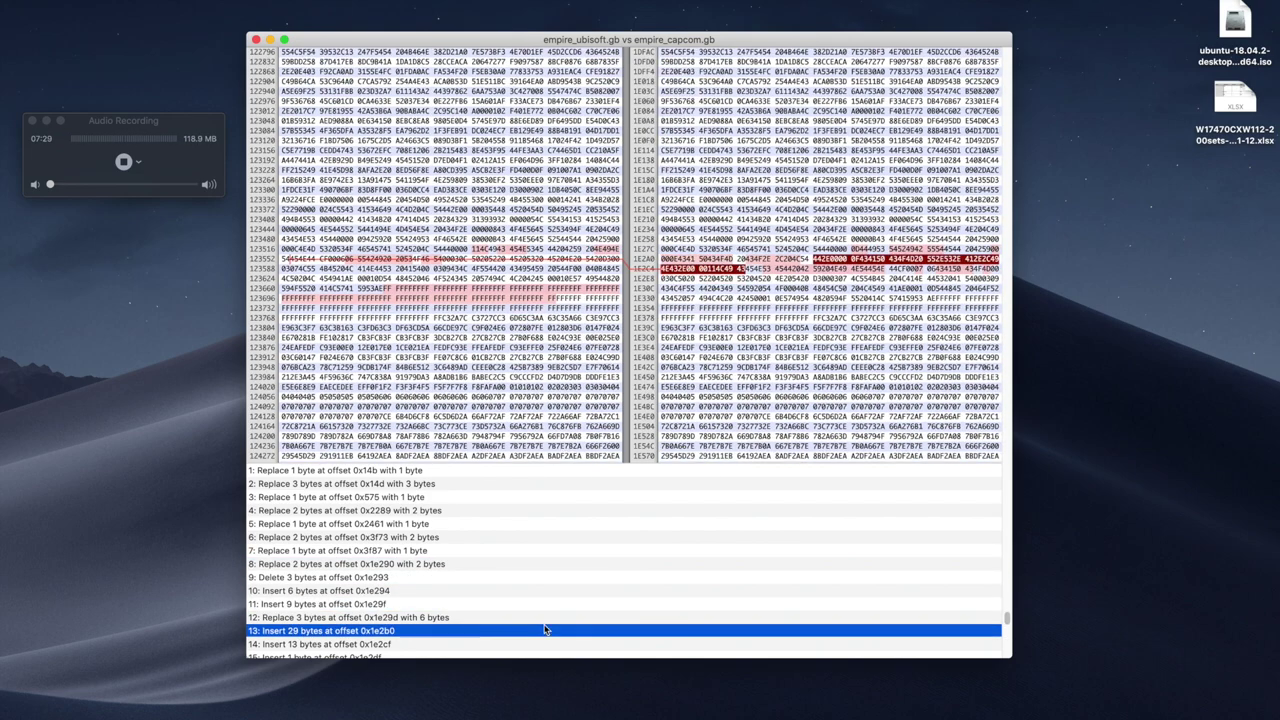
{"action": "scroll", "coordinate": [543, 634], "scroll_direction": "down", "scroll_amount": 3}
{"action": "left_click", "coordinate": [497, 598]}
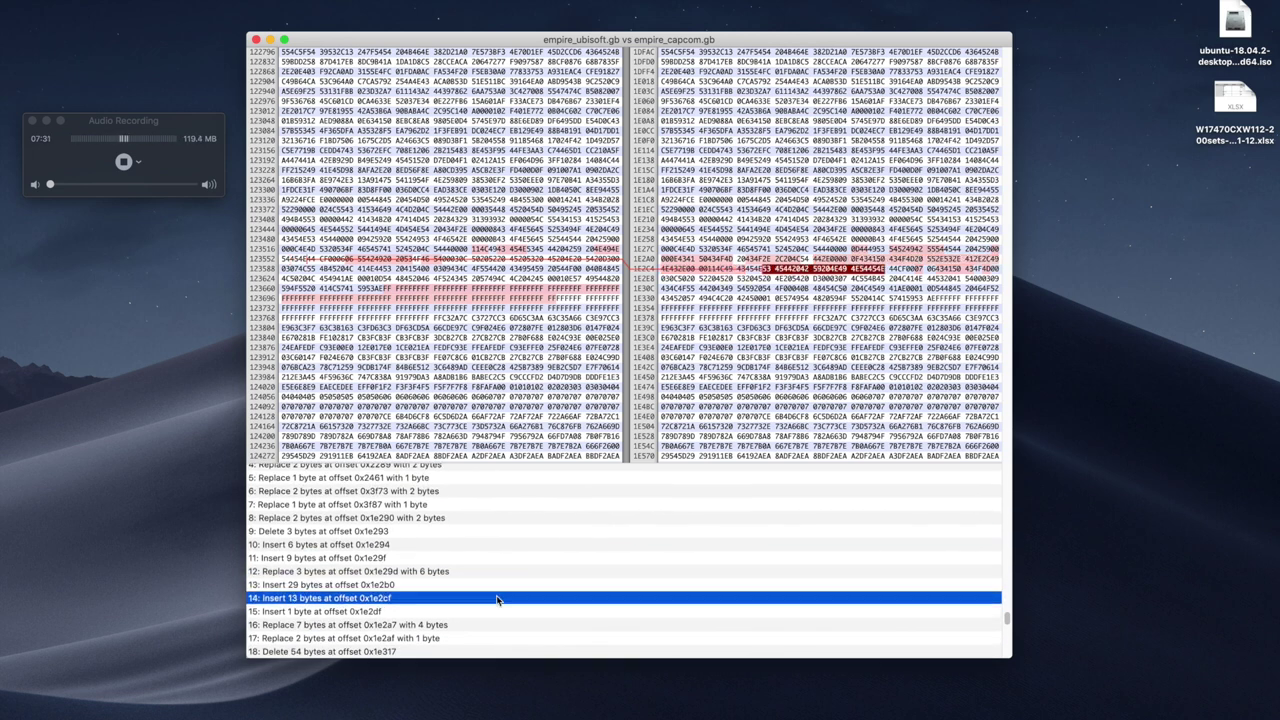
{"action": "left_click", "coordinate": [511, 628]}
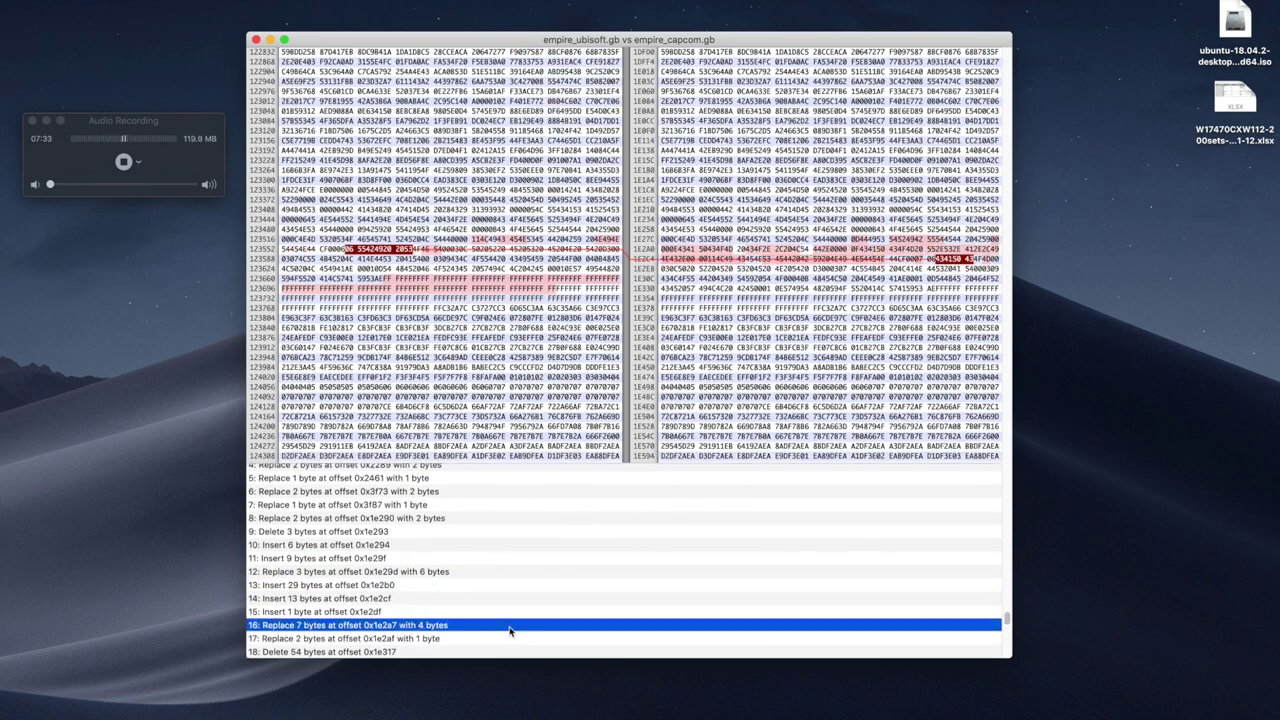
{"action": "left_click", "coordinate": [513, 650]}
{"action": "scroll", "coordinate": [514, 647], "scroll_direction": "down", "scroll_amount": 2}
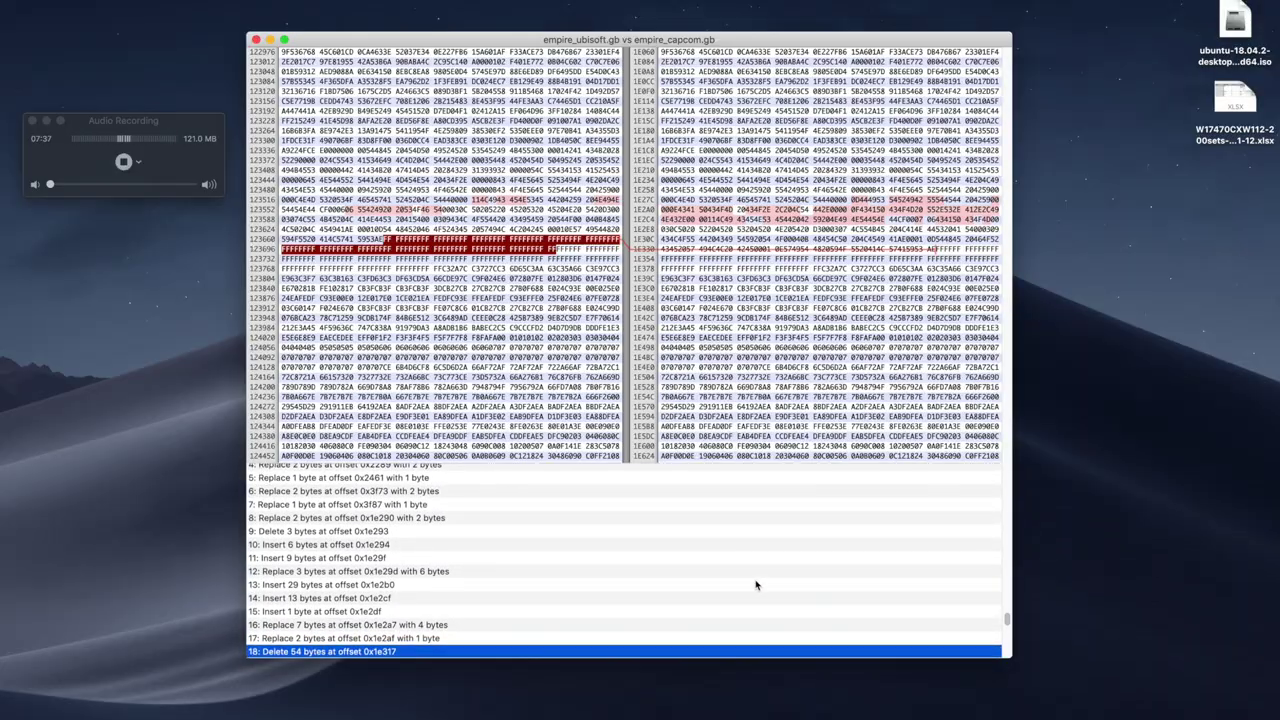
{"action": "scroll", "coordinate": [722, 327], "scroll_direction": "up", "scroll_amount": 5}
{"action": "scroll", "coordinate": [722, 327], "scroll_direction": "up", "scroll_amount": 15}
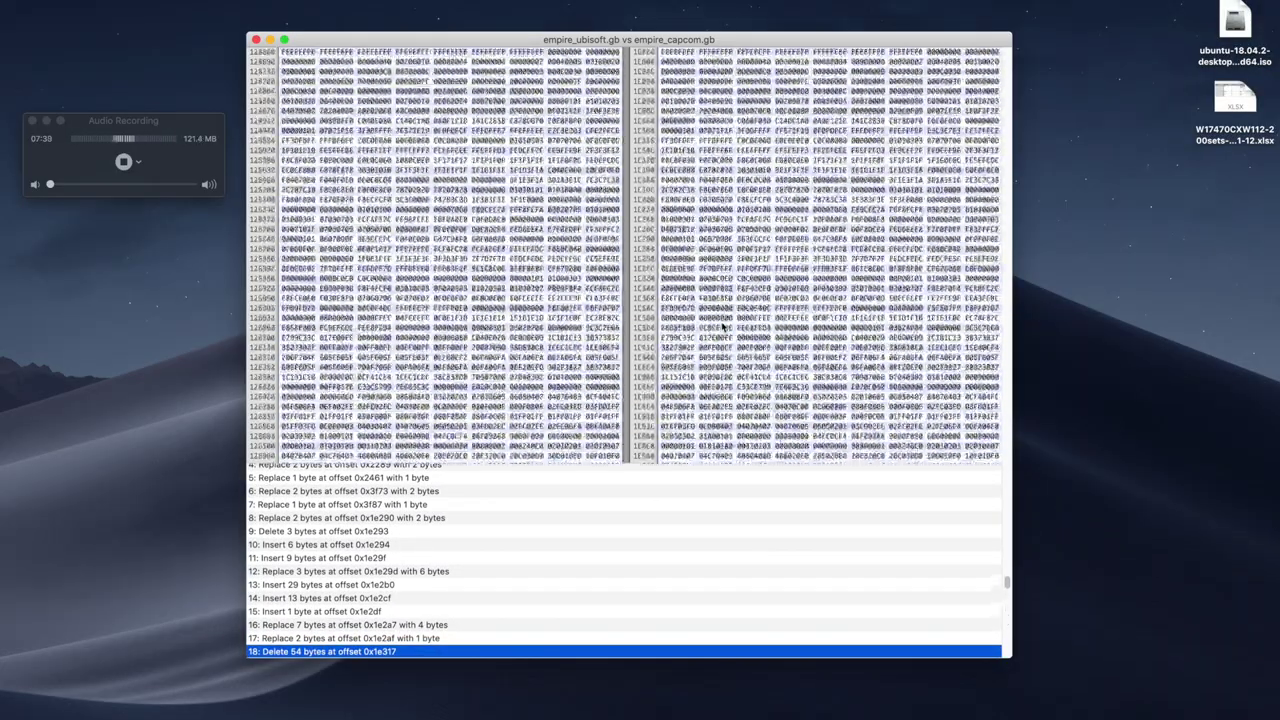
{"action": "scroll", "coordinate": [722, 327], "scroll_direction": "down", "scroll_amount": 10}
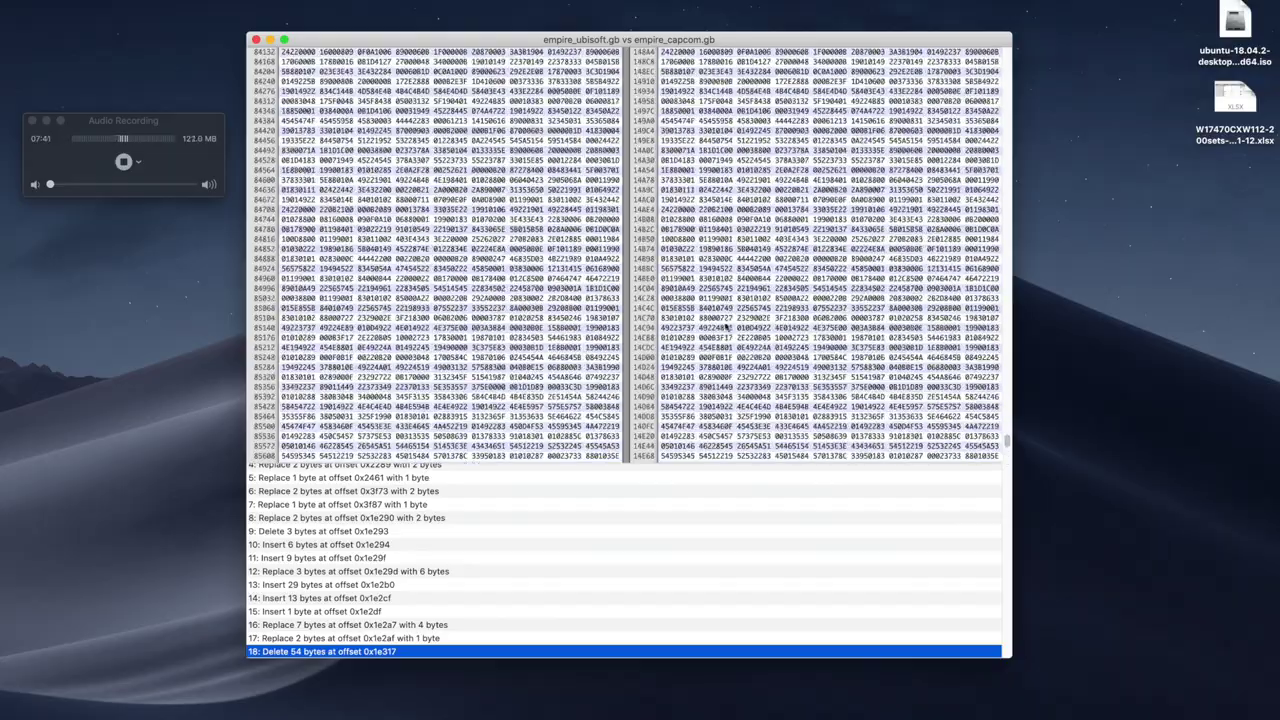
{"action": "scroll", "coordinate": [725, 330], "scroll_direction": "down", "scroll_amount": 10}
{"action": "left_click_drag", "start_coordinate": [1006, 450], "coordinate": [985, 45]}
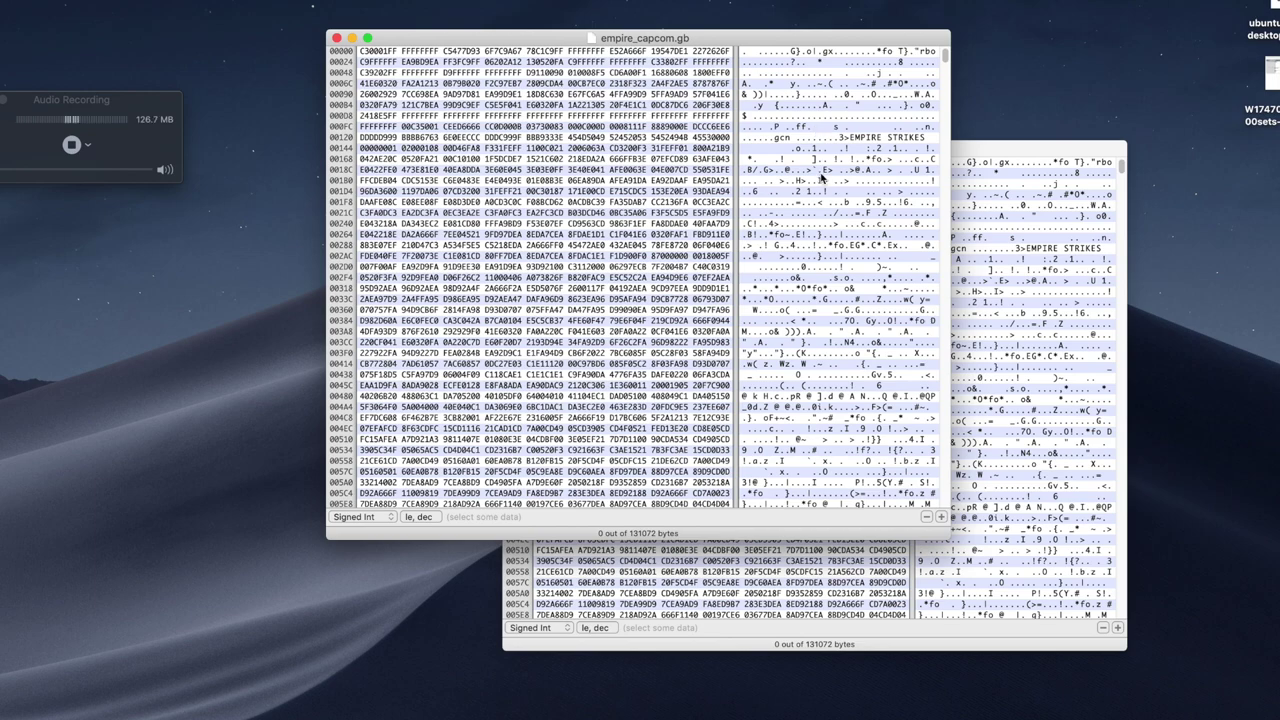
Look through the text column of empire_capcom.gb from the start of the file past offset 0x4700 for readable strings
{"action": "scroll", "coordinate": [822, 178], "scroll_direction": "down", "scroll_amount": 3}
{"action": "scroll", "coordinate": [824, 178], "scroll_direction": "down", "scroll_amount": 4}
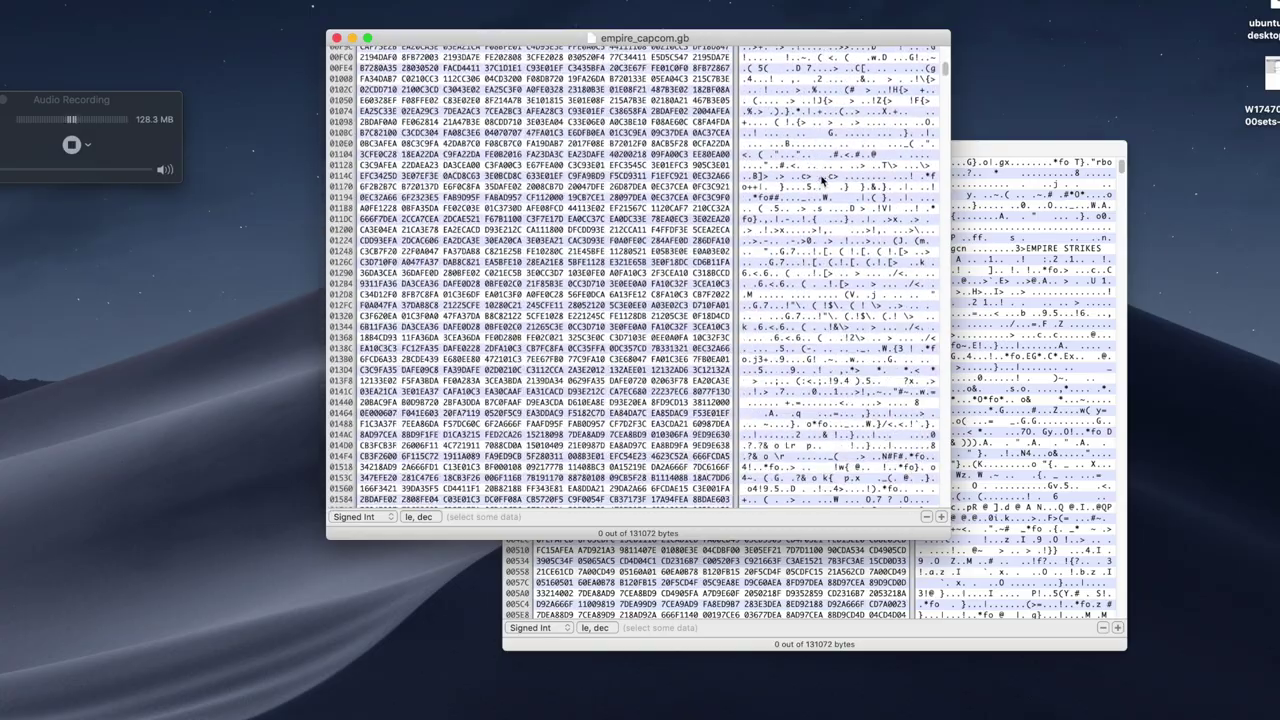
{"action": "scroll", "coordinate": [822, 178], "scroll_direction": "down", "scroll_amount": 20}
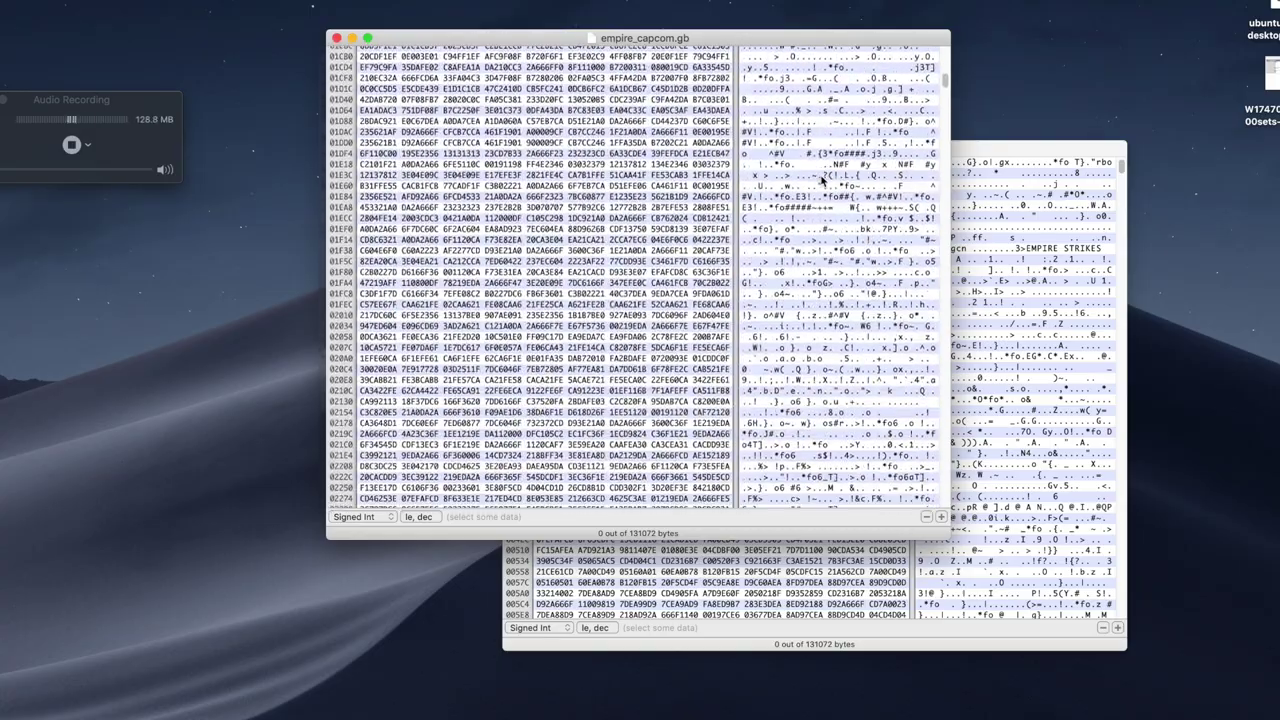
{"action": "scroll", "coordinate": [822, 178], "scroll_direction": "down", "scroll_amount": 20}
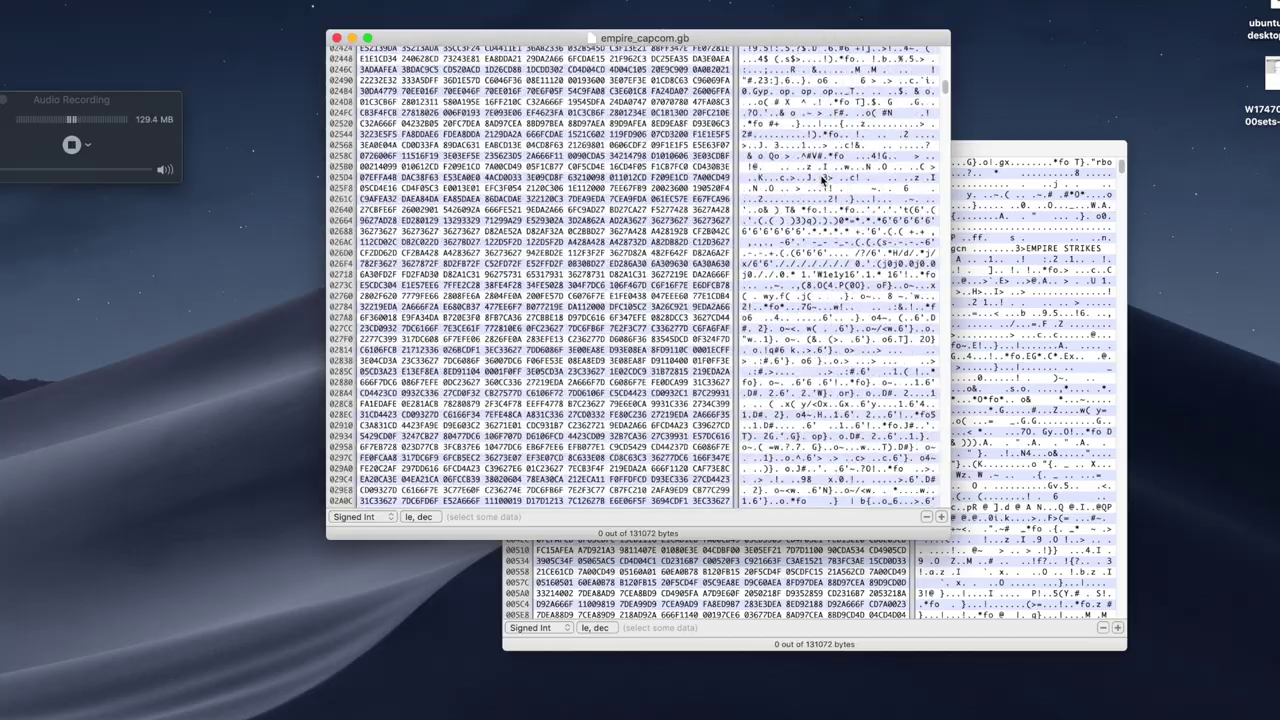
{"action": "scroll", "coordinate": [822, 178], "scroll_direction": "down", "scroll_amount": 20}
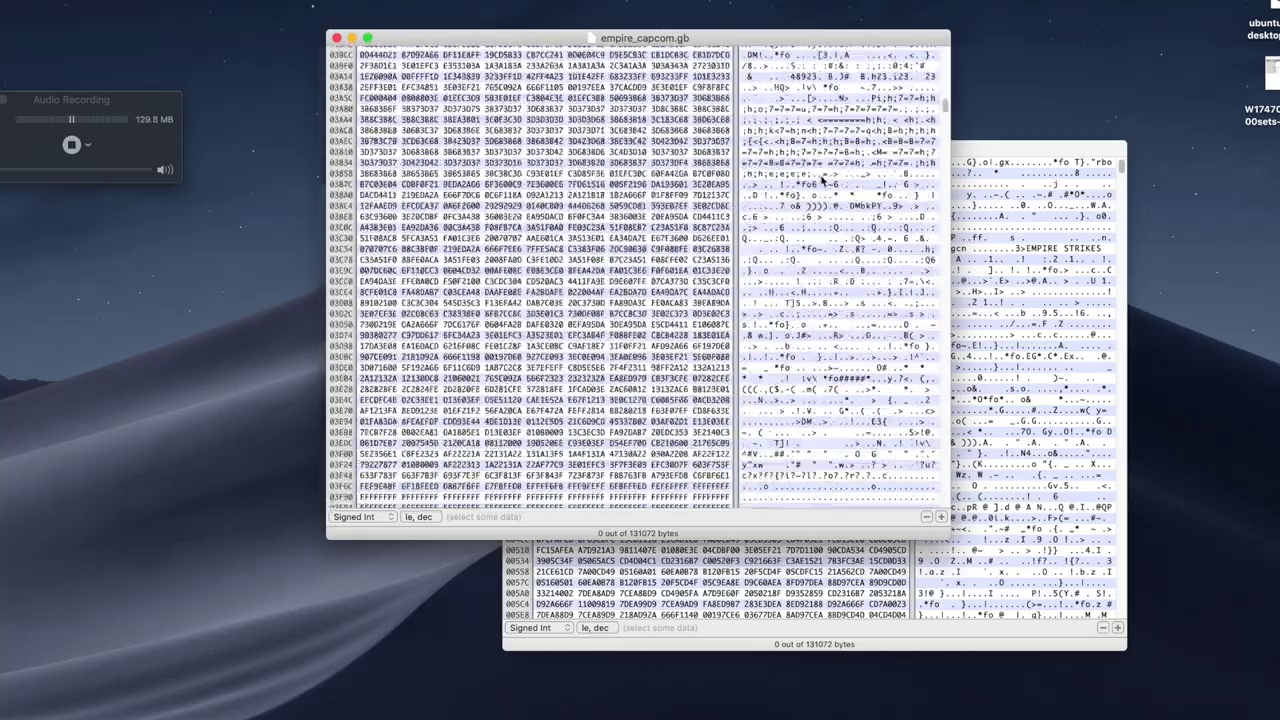
{"action": "scroll", "coordinate": [822, 178], "scroll_direction": "down", "scroll_amount": 20}
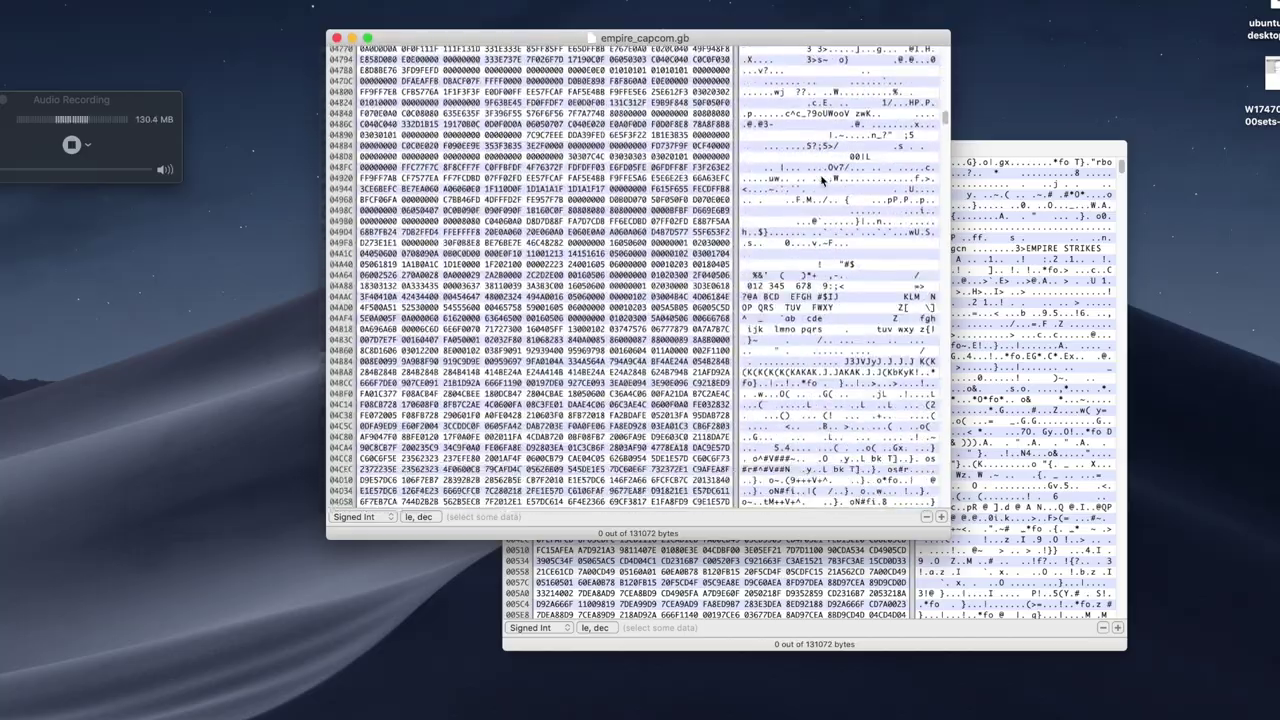
{"action": "scroll", "coordinate": [822, 178], "scroll_direction": "up", "scroll_amount": 2}
{"action": "left_click", "coordinate": [822, 177]}
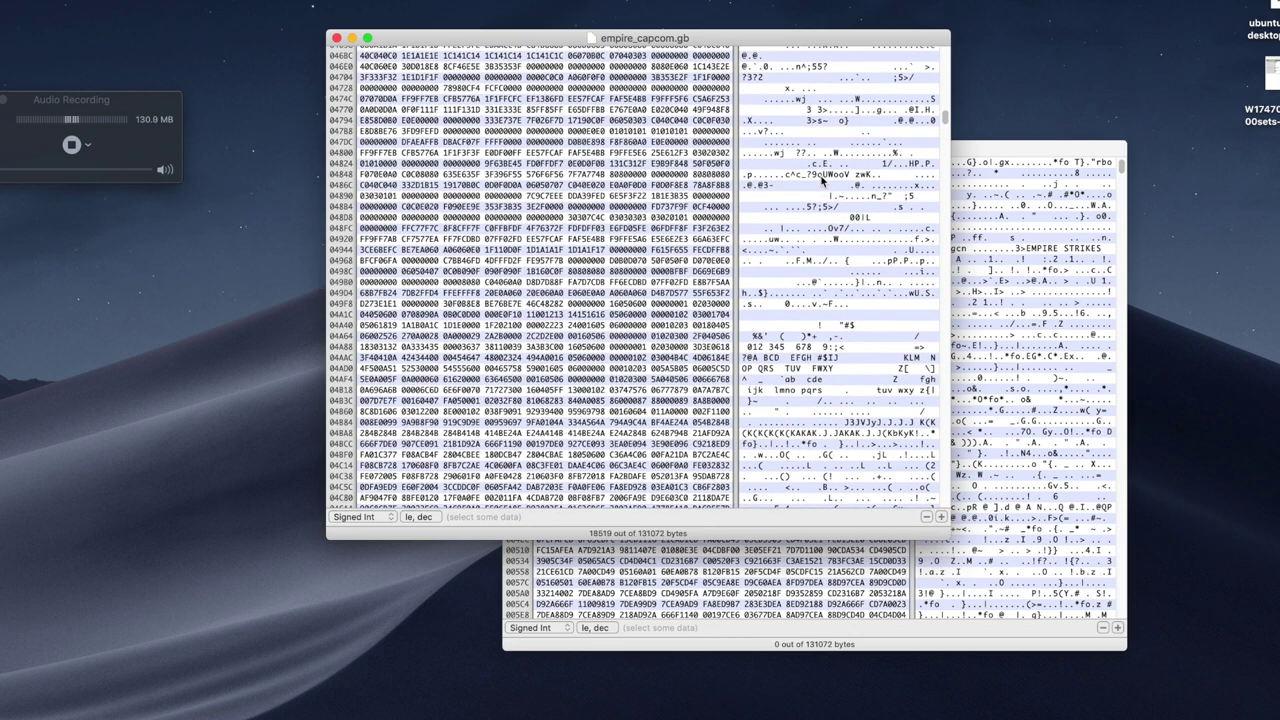
Search empire_capcom.gb in text mode for CAPCOM
{"action": "key", "text": "super+f"}
{"action": "left_click", "coordinate": [378, 57]}
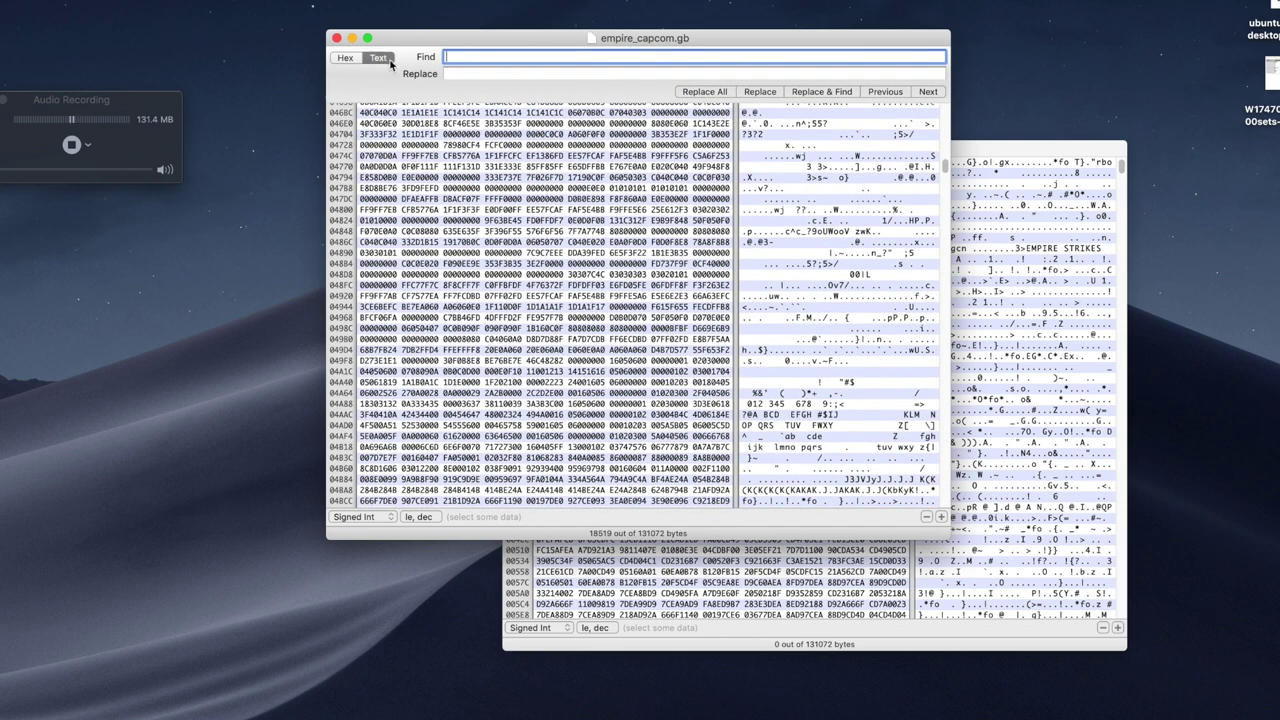
{"action": "type", "text": "CAPCOM"}
{"action": "key", "text": "Return"}
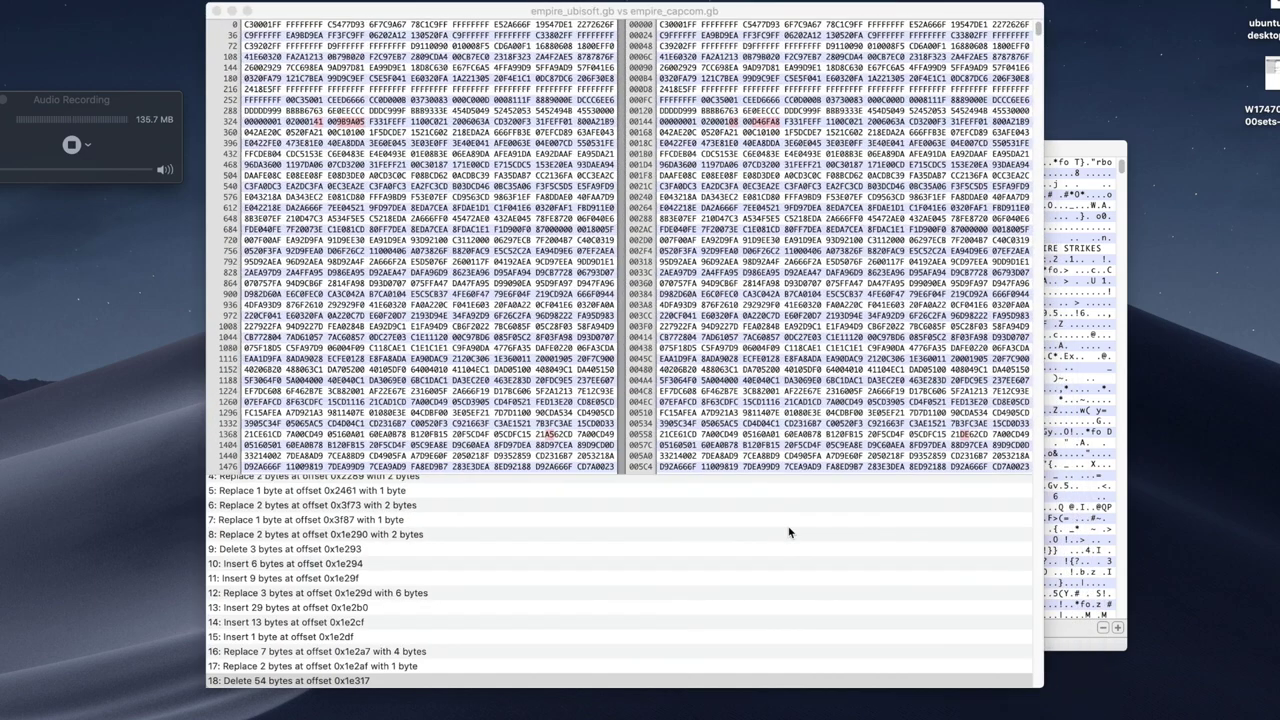
Examine differences 17 and 18 in the ROM comparison and minimize the comparison window
{"action": "scroll", "coordinate": [478, 460], "scroll_direction": "down", "scroll_amount": 15}
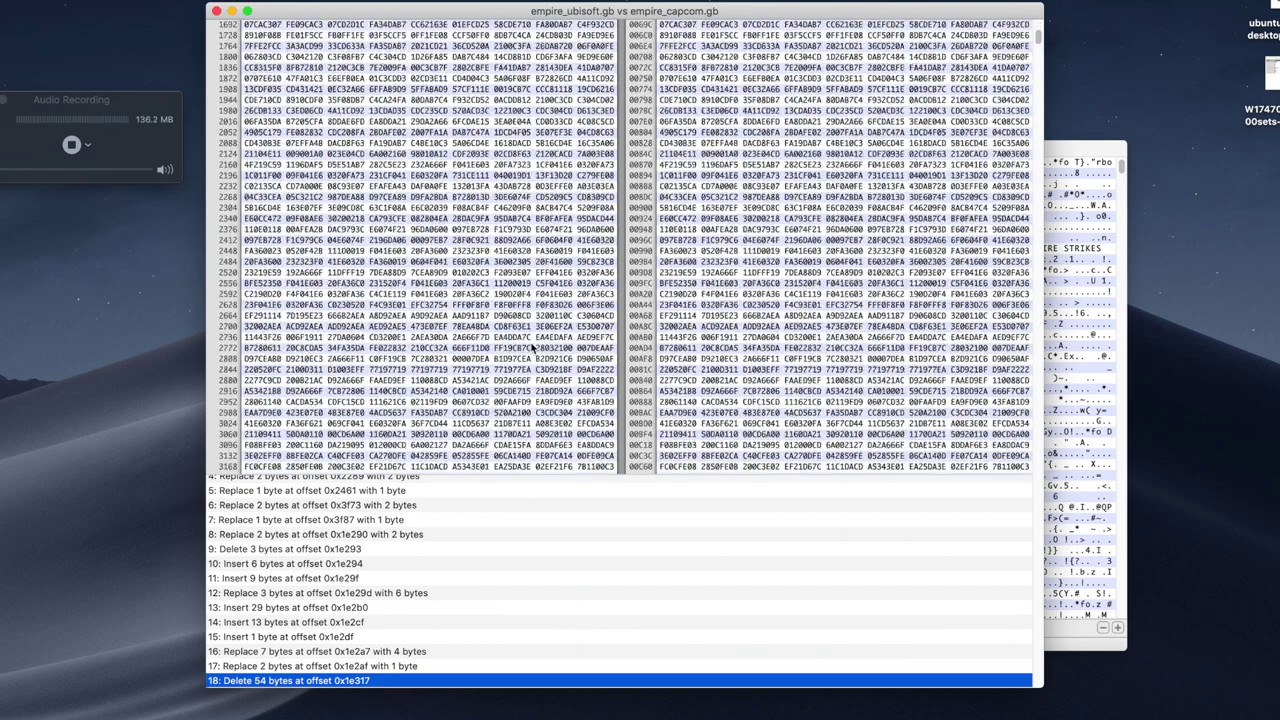
{"action": "left_click", "coordinate": [309, 686]}
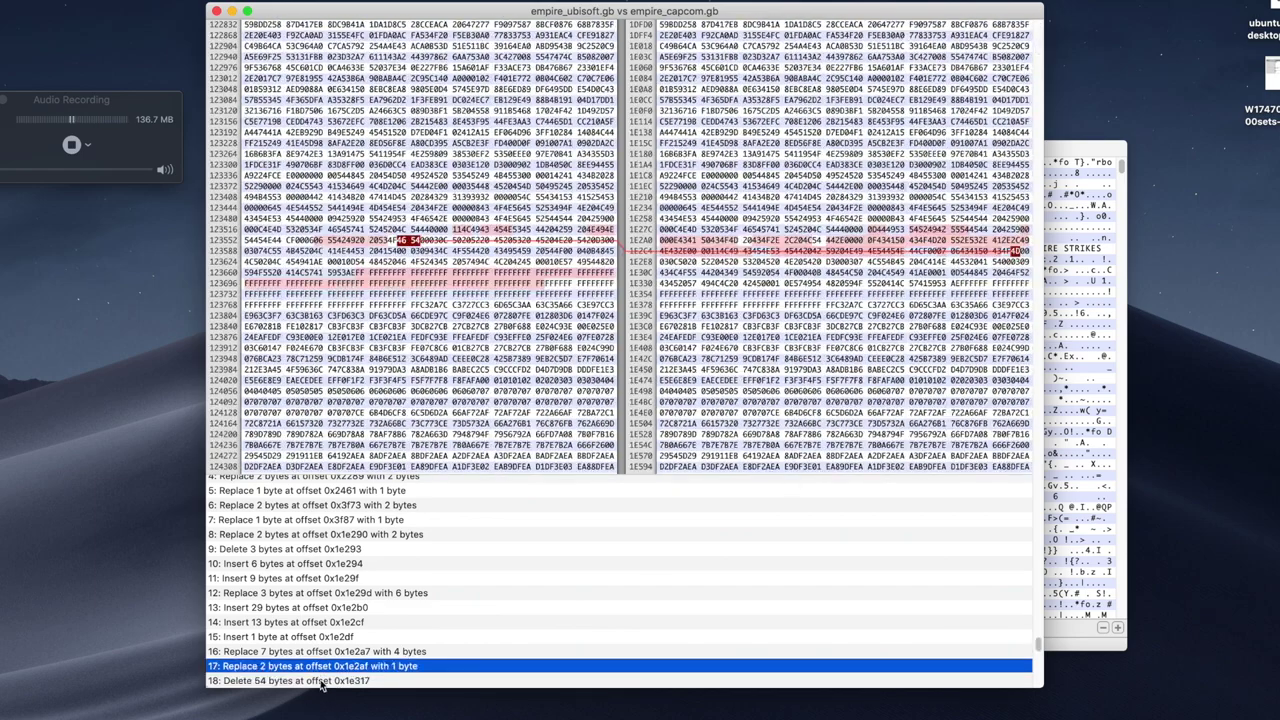
{"action": "left_click", "coordinate": [397, 284]}
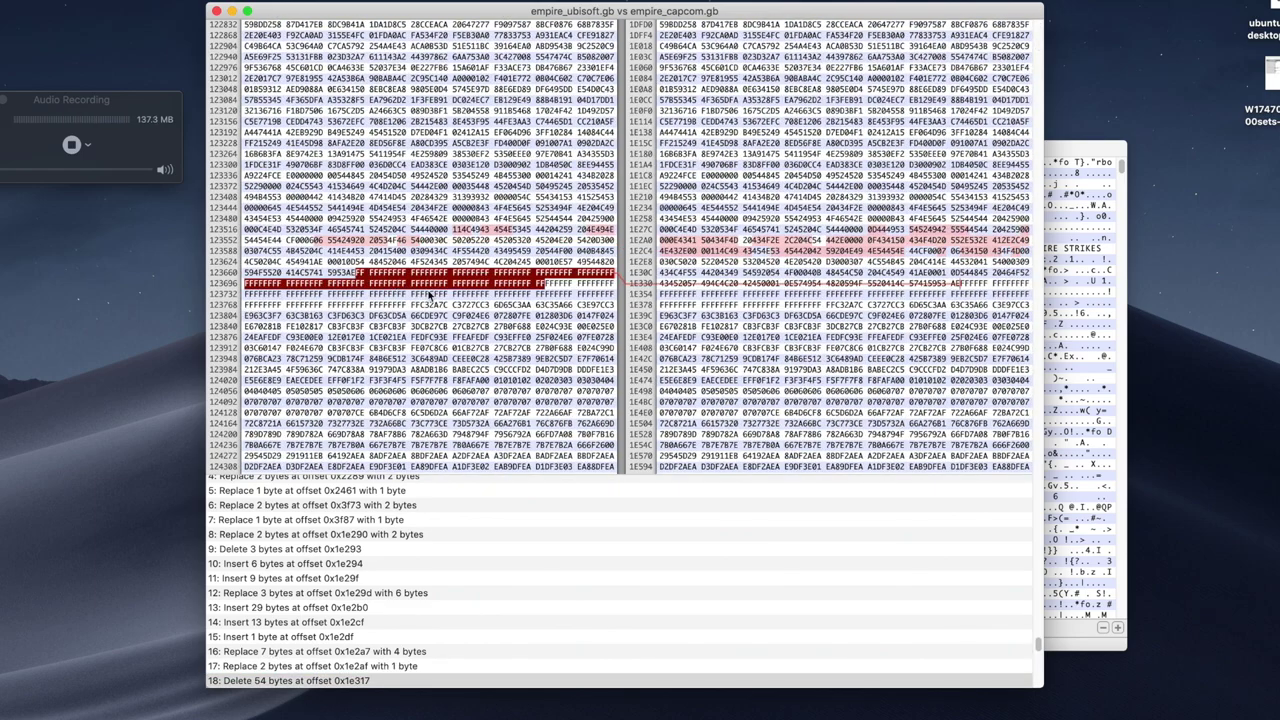
{"action": "left_click", "coordinate": [232, 10]}
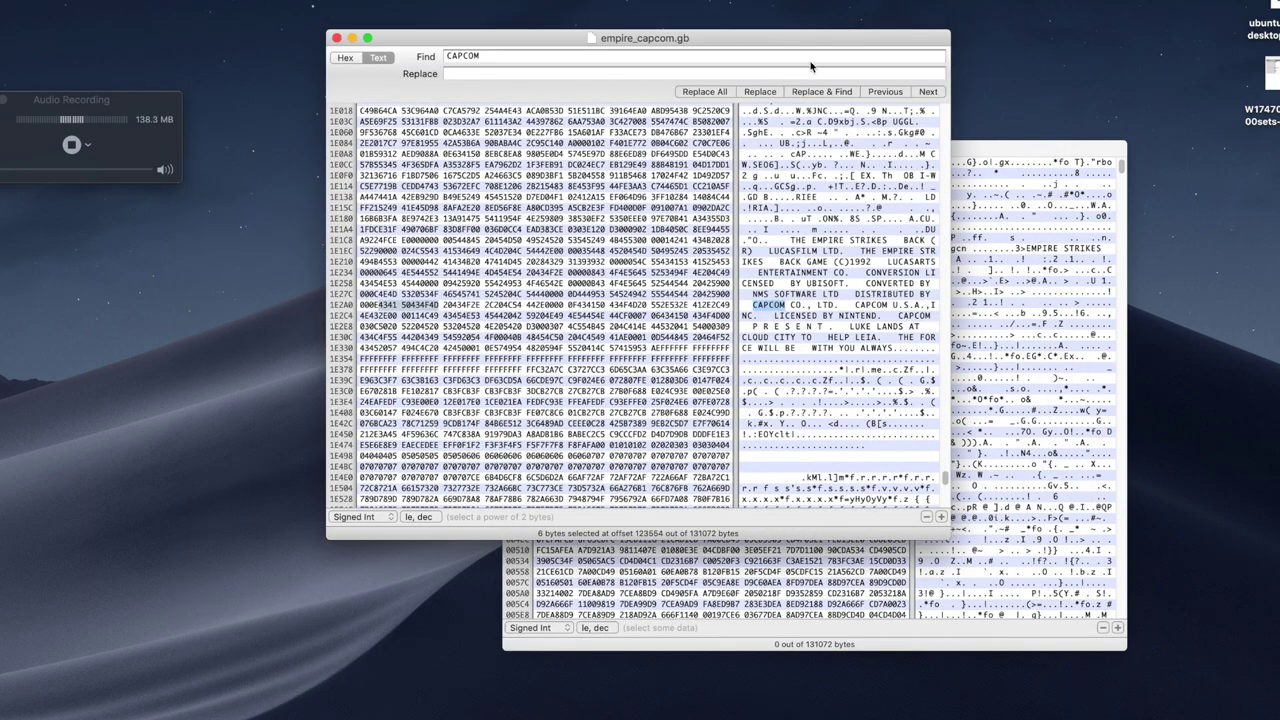
Arrange the empire_capcom.gb and empire_ubisoft.gb windows side by side and search empire_ubisoft.gb for the text UBISOFT
{"action": "left_click_drag", "start_coordinate": [816, 38], "coordinate": [501, 138]}
{"action": "left_click_drag", "start_coordinate": [905, 143], "coordinate": [1039, 143]}
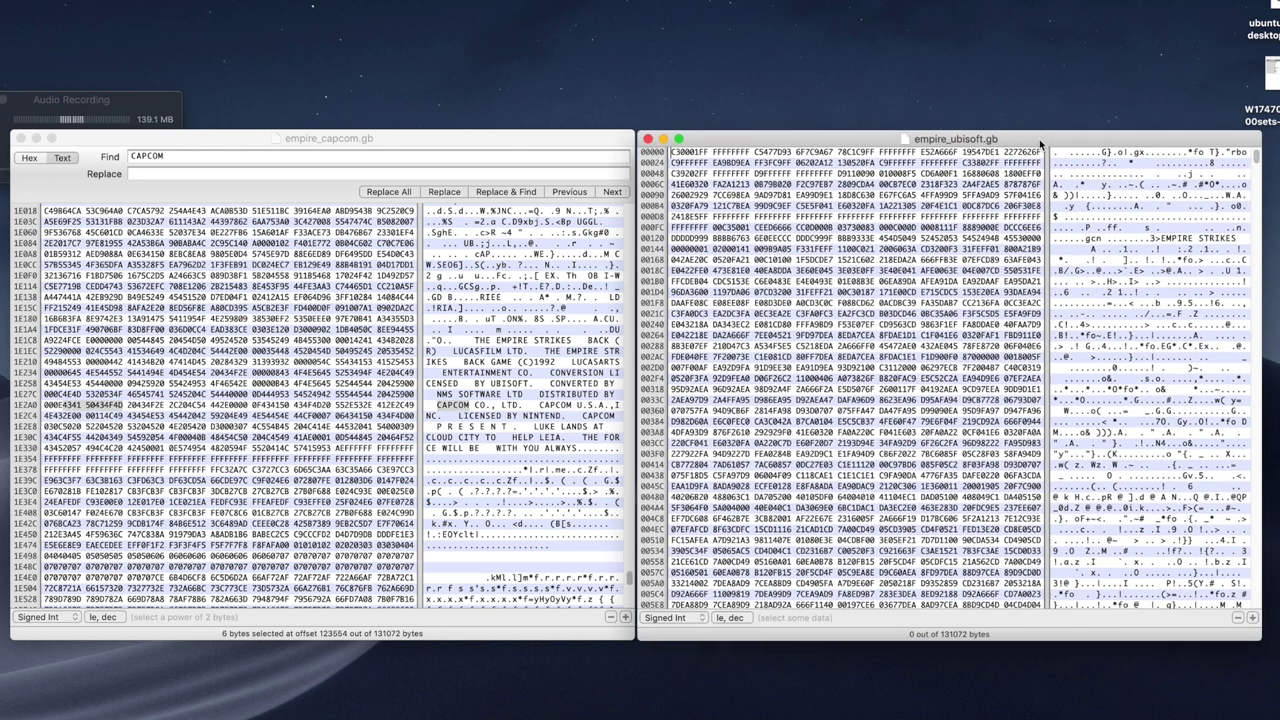
{"action": "left_click", "coordinate": [1003, 303]}
{"action": "key", "text": "super+f"}
{"action": "type", "text": "ubisof"}
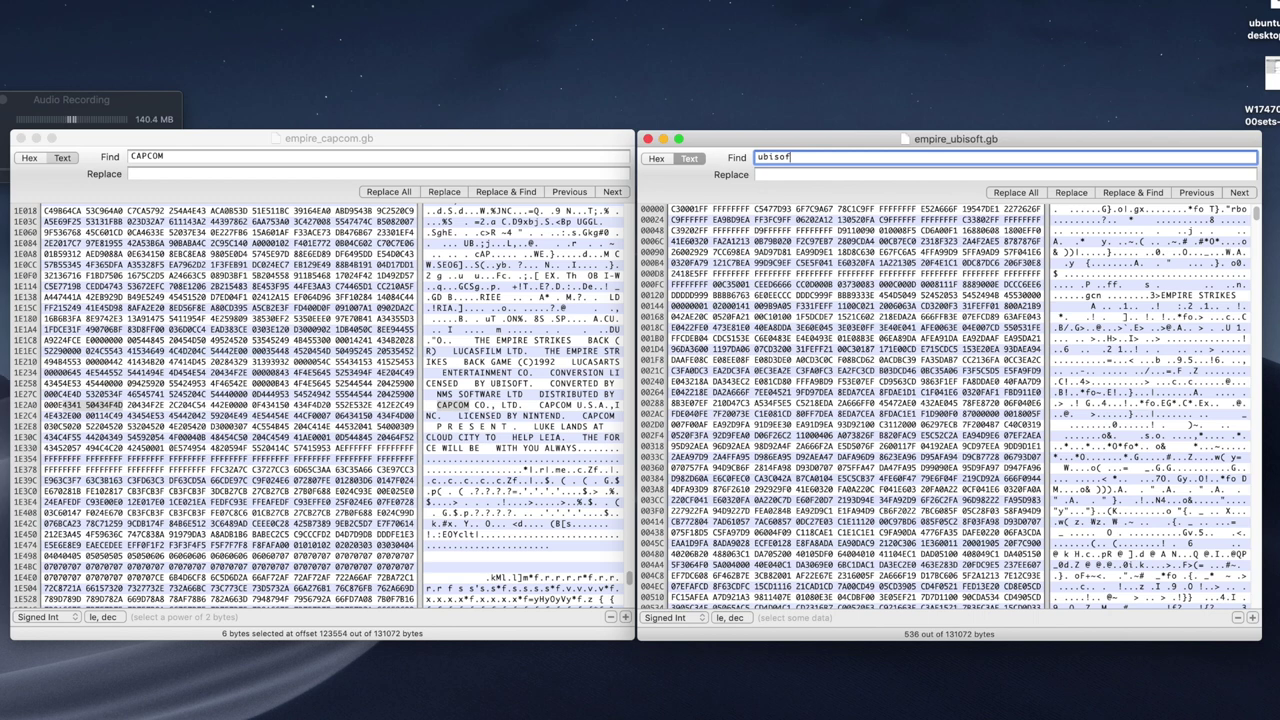
{"action": "key", "text": "BackSpace"}
{"action": "key", "text": "BackSpace"}
{"action": "key", "text": "BackSpace"}
{"action": "key", "text": "BackSpace"}
{"action": "key", "text": "BackSpace"}
{"action": "key", "text": "BackSpace"}
{"action": "type", "text": "UBISOF"}
{"action": "key", "text": "Return"}
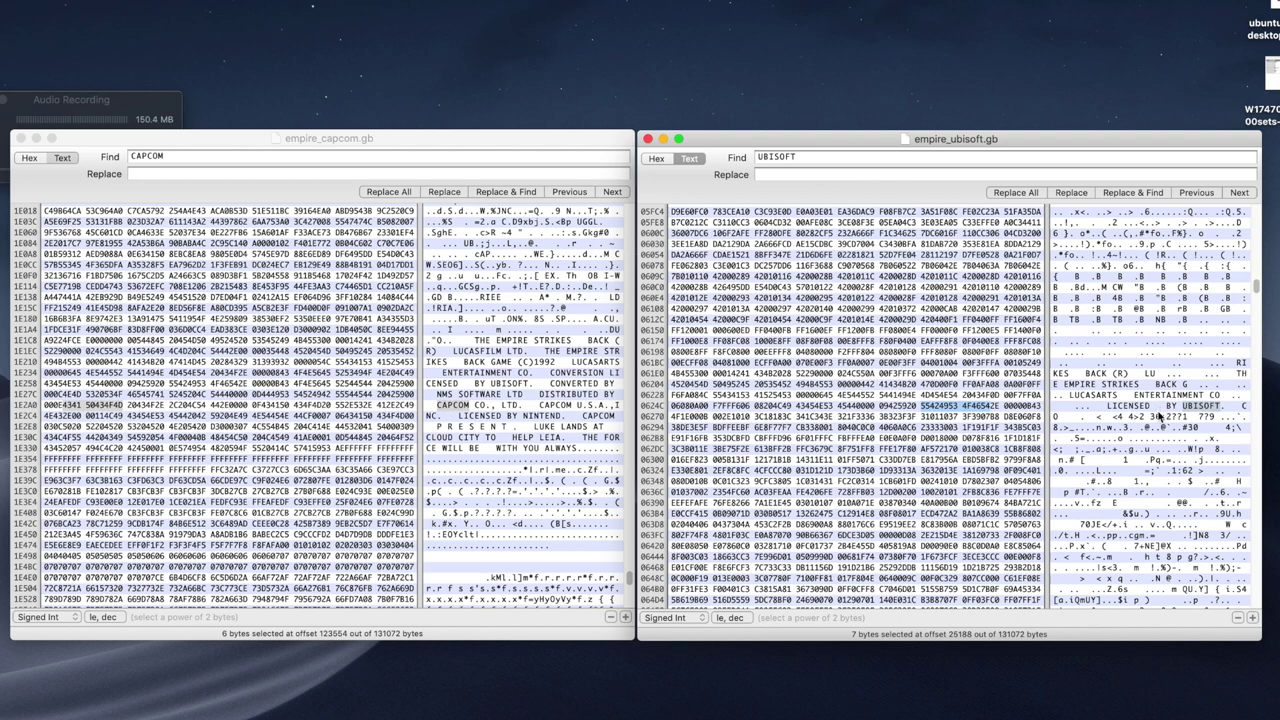
{"action": "scroll", "coordinate": [1160, 415], "scroll_direction": "down", "scroll_amount": 3}
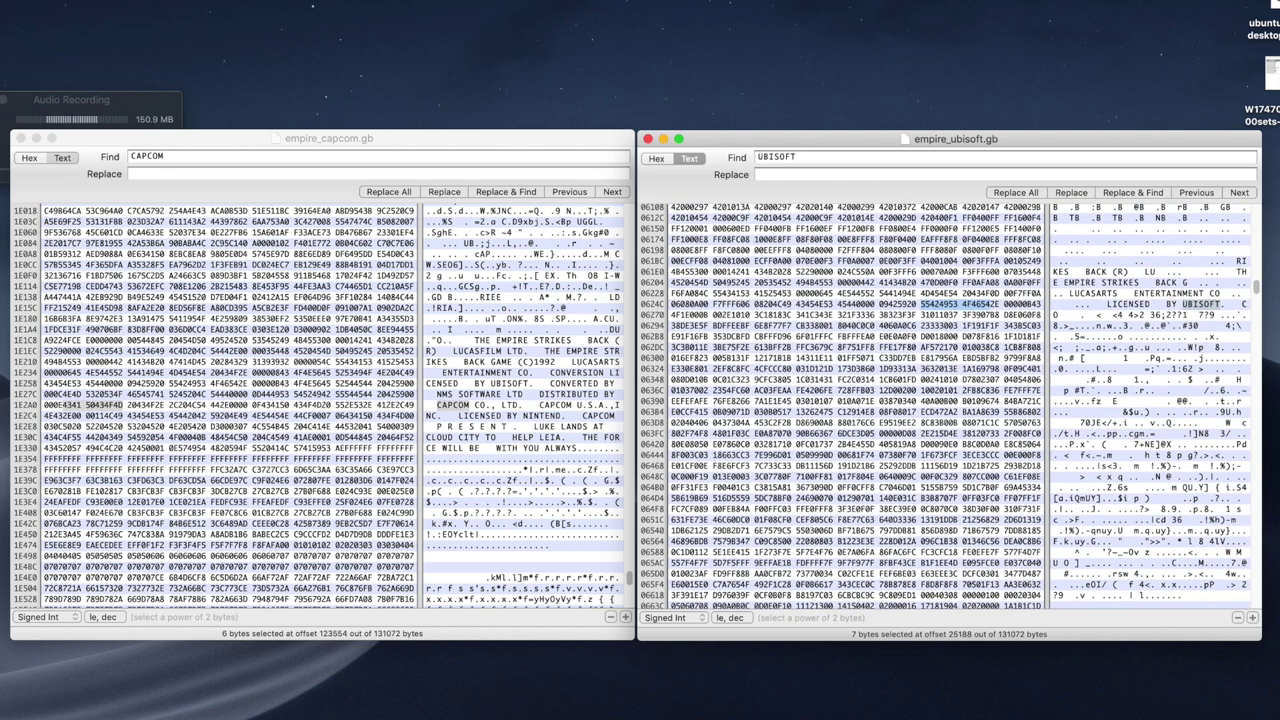
Switch to OpenEmu, play the Empire Strikes Back game with the box art, restart its console to view the intro, and stop emulation
{"action": "key", "text": "super+Tab"}
{"action": "double_click", "coordinate": [878, 222]}
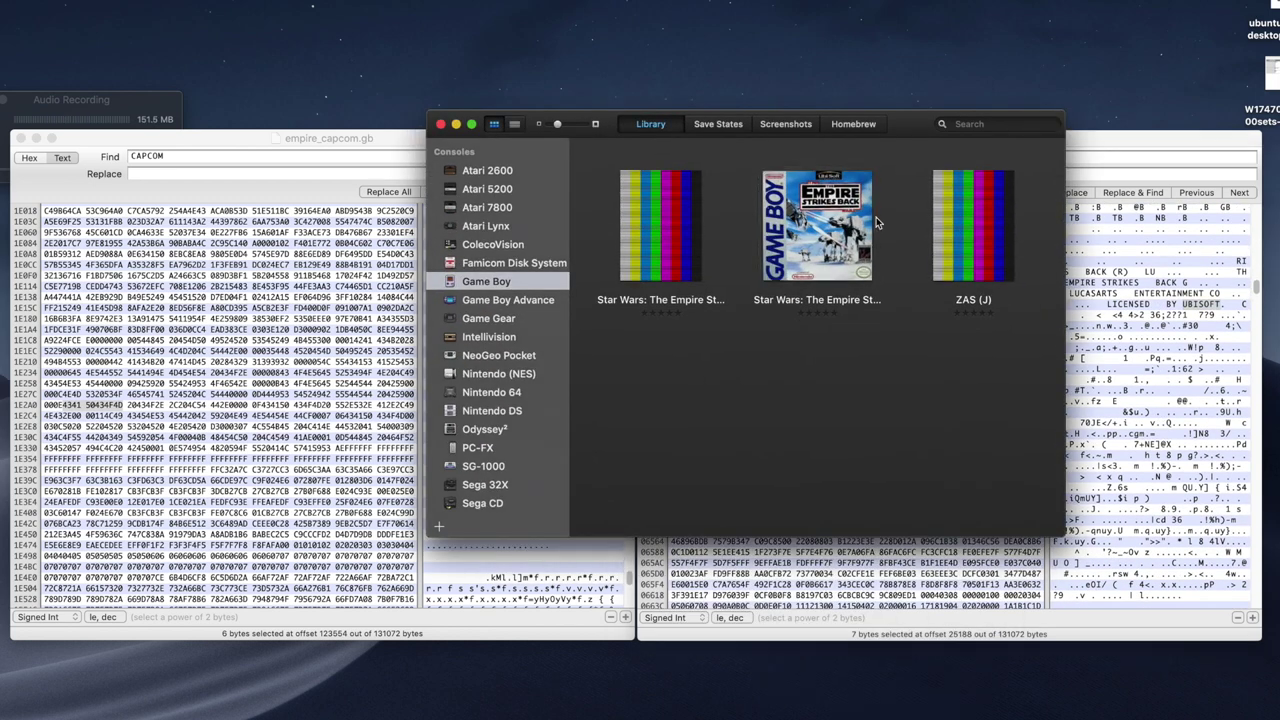
{"action": "left_click", "coordinate": [829, 217]}
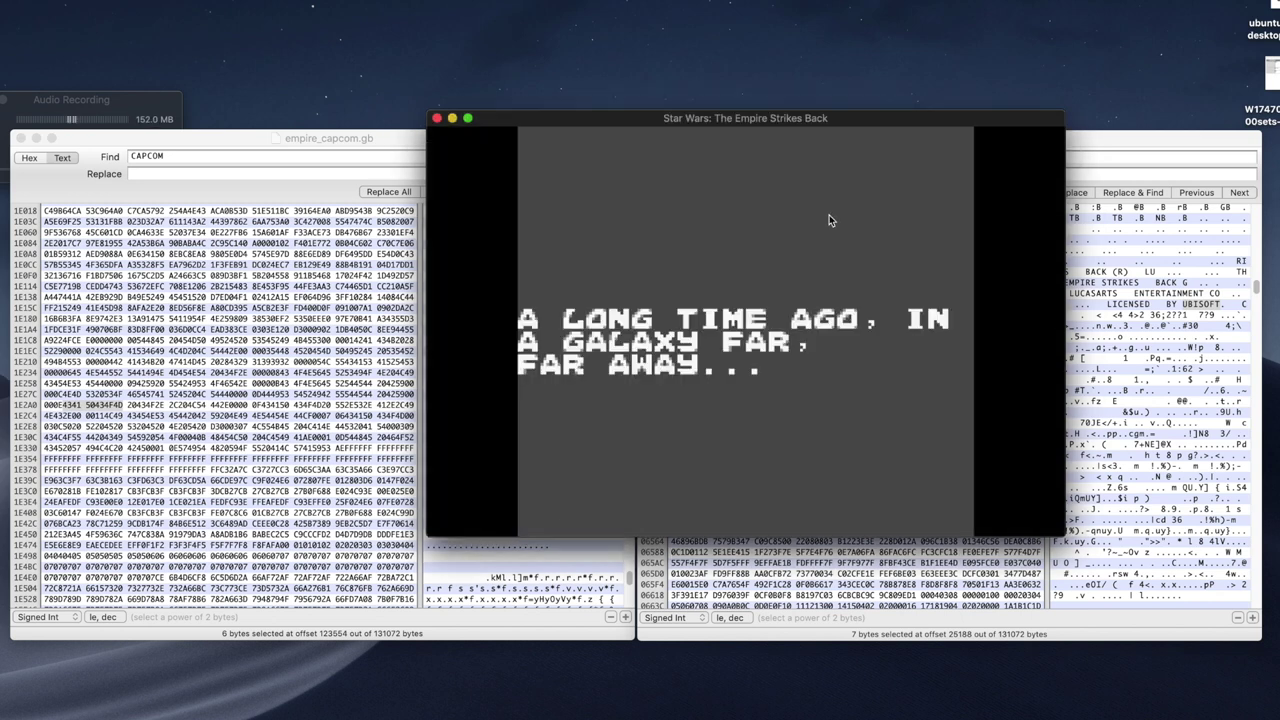
{"action": "left_click", "coordinate": [658, 501]}
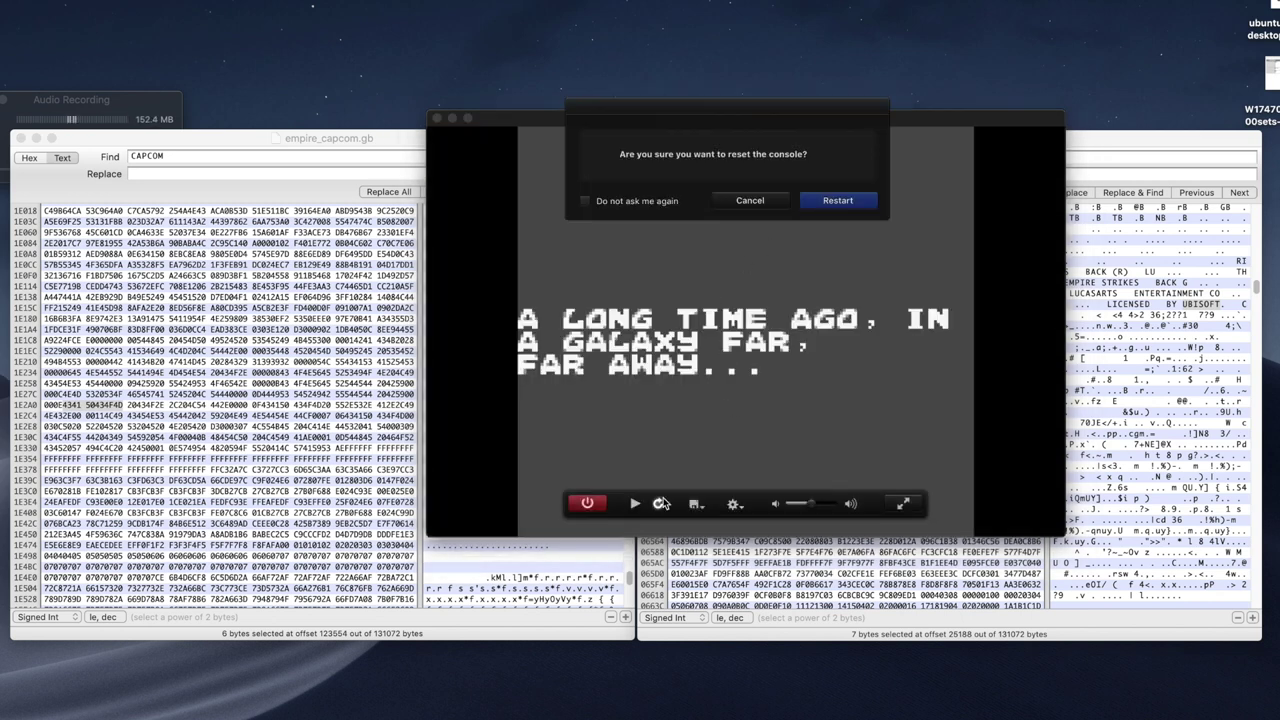
{"action": "left_click", "coordinate": [862, 201]}
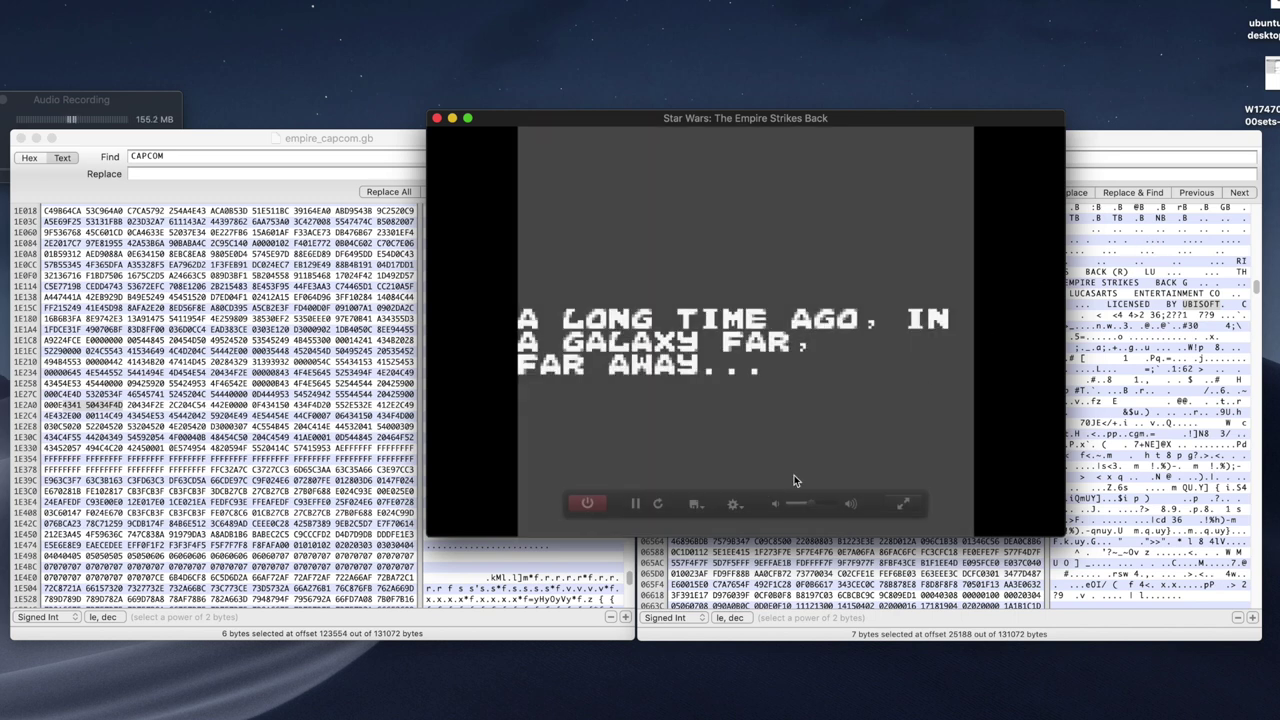
{"action": "left_click", "coordinate": [636, 503]}
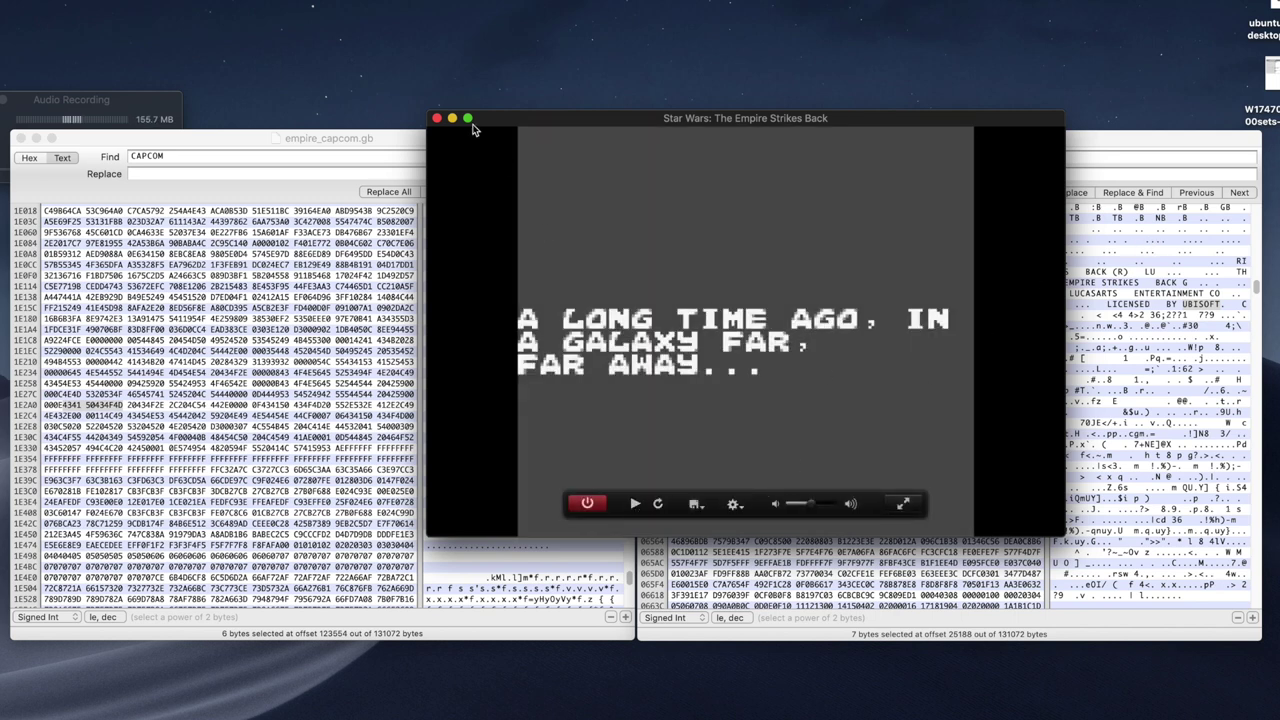
{"action": "left_click", "coordinate": [437, 118]}
{"action": "left_click", "coordinate": [836, 201]}
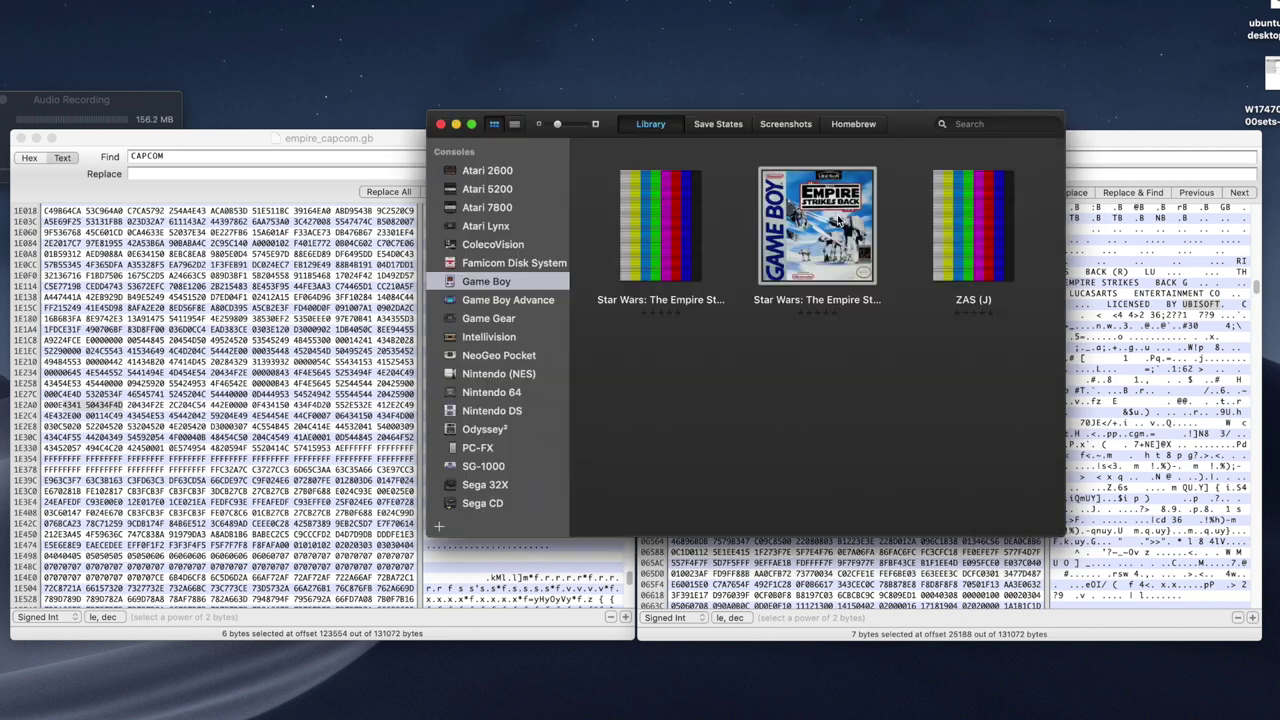
Play the Empire Strikes Back game without box art from the beginning instead of continuing, view its intro, and close the game
{"action": "double_click", "coordinate": [655, 229]}
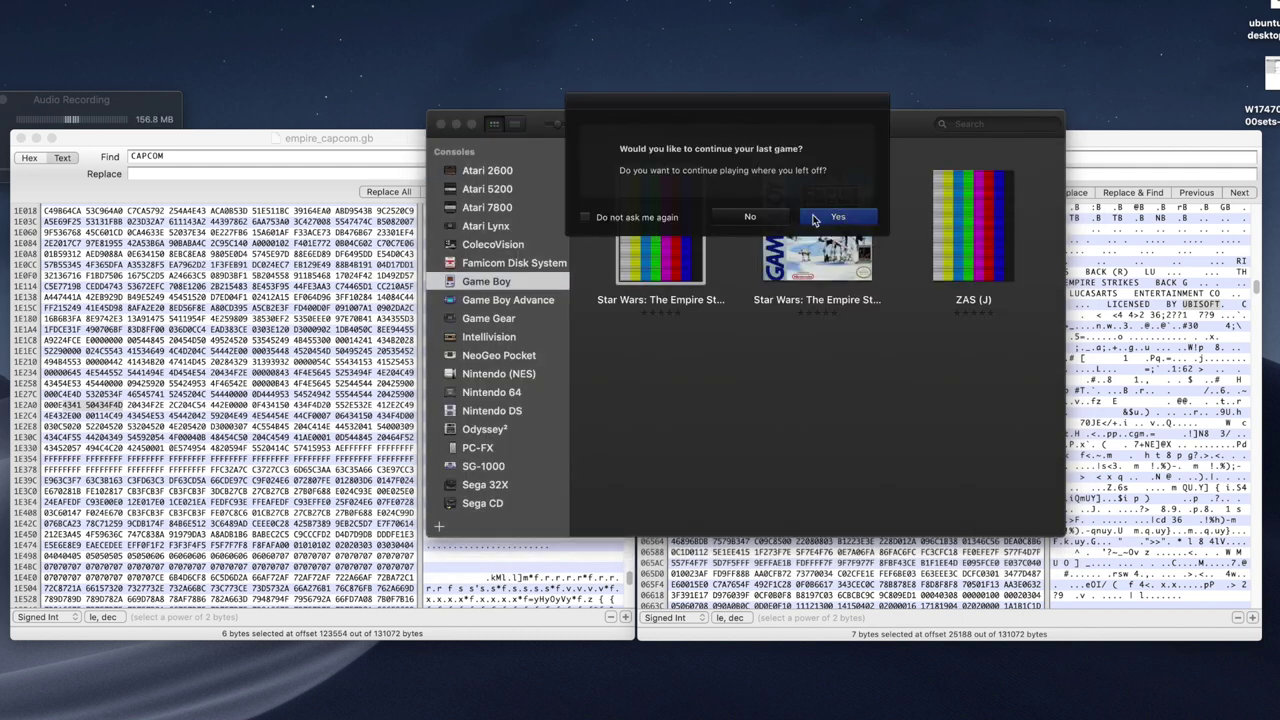
{"action": "left_click", "coordinate": [648, 218]}
{"action": "left_click", "coordinate": [752, 218]}
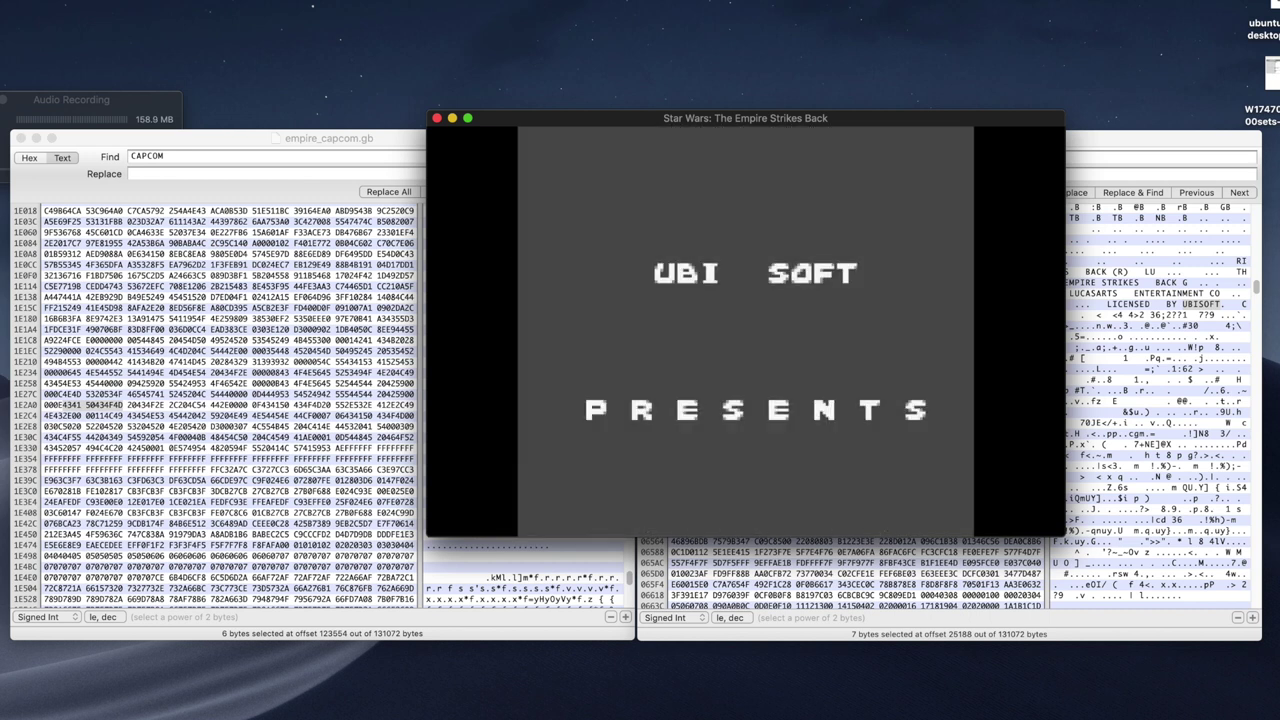
{"action": "mouse_move", "coordinate": [766, 277]}
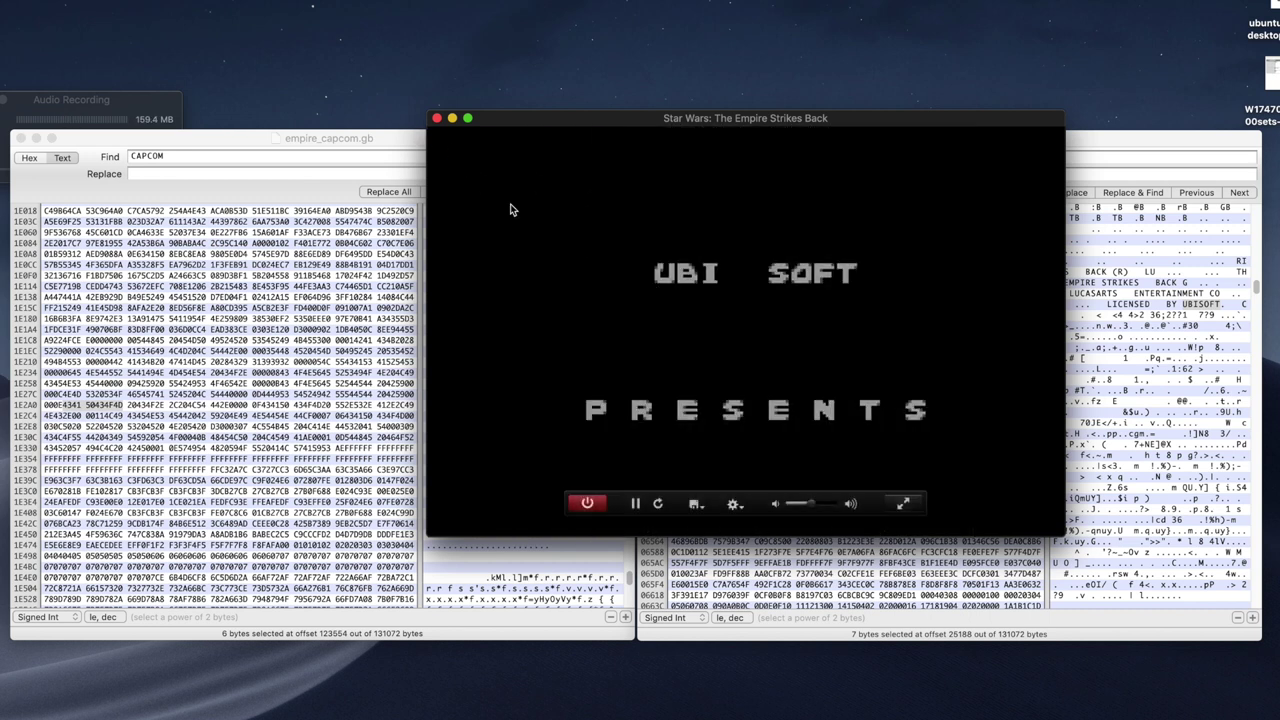
{"action": "left_click", "coordinate": [437, 119]}
Search empire_ubisoft.gb for the text UBI, examine the surrounding licensing text, and return to the start of the file
{"action": "left_click", "coordinate": [1188, 312]}
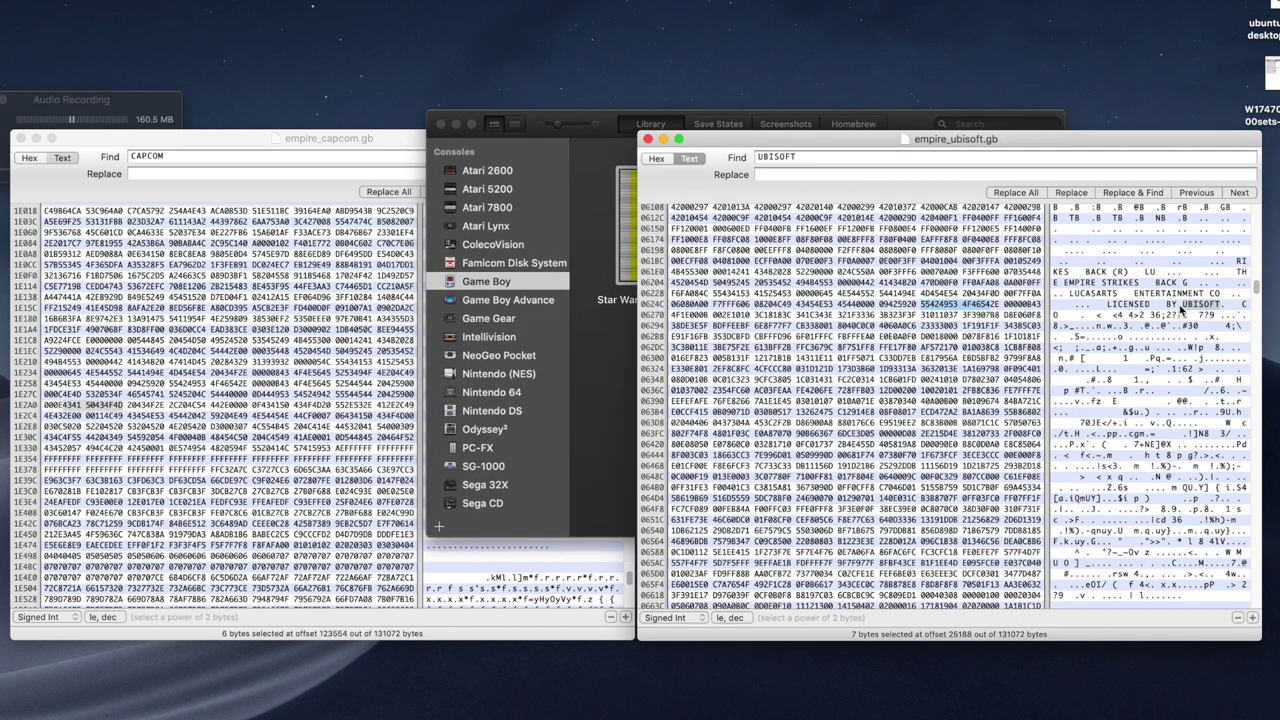
{"action": "left_click", "coordinate": [1146, 302]}
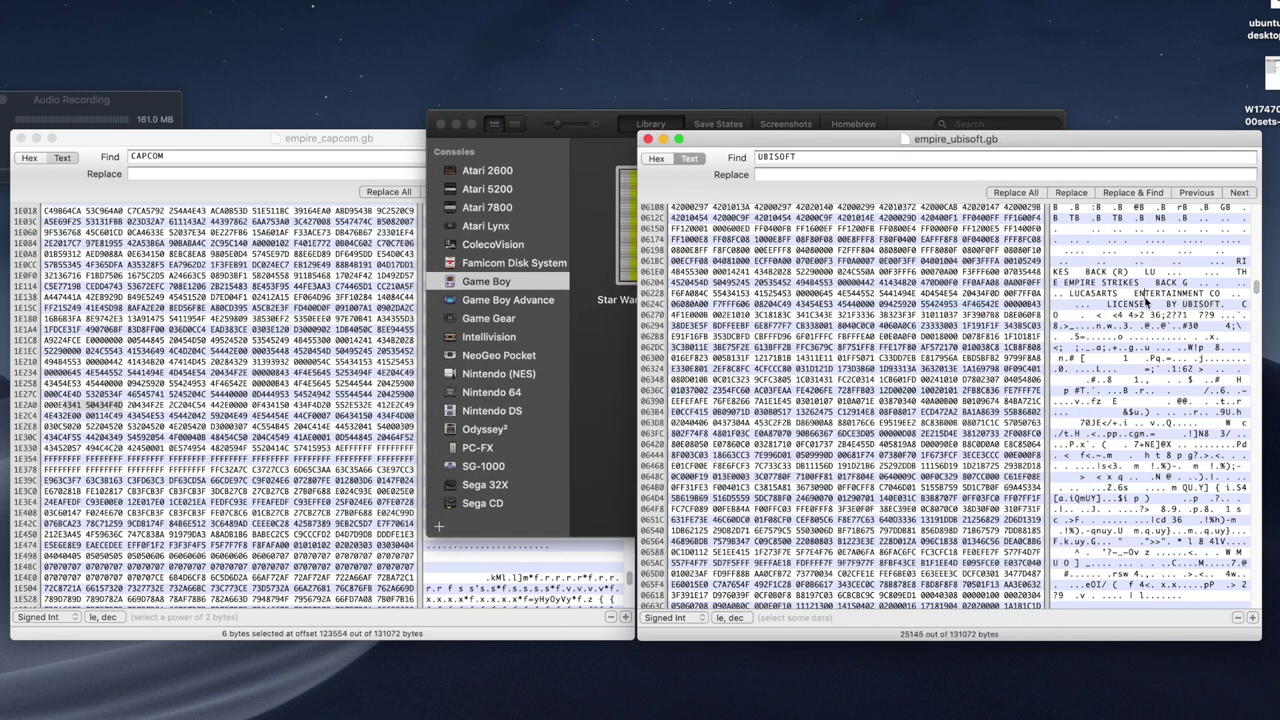
{"action": "key", "text": "super+f"}
{"action": "type", "text": "U"}
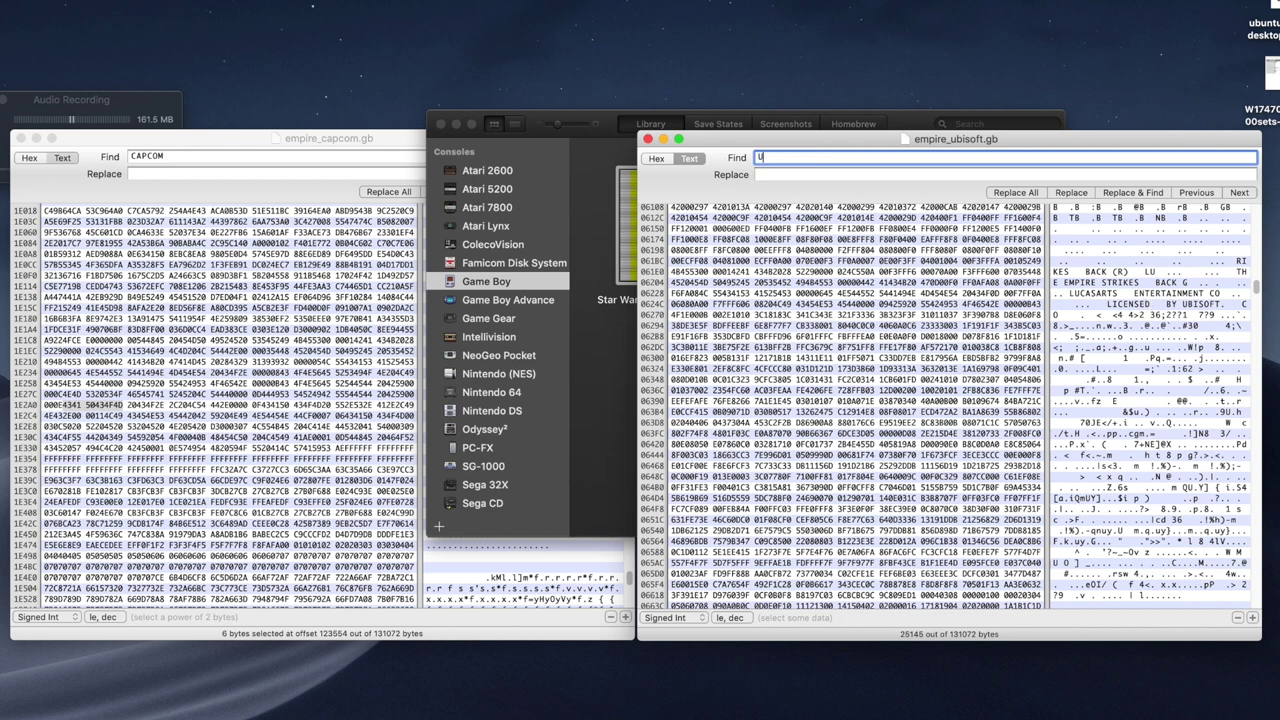
{"action": "type", "text": "BI"}
{"action": "key", "text": "Return"}
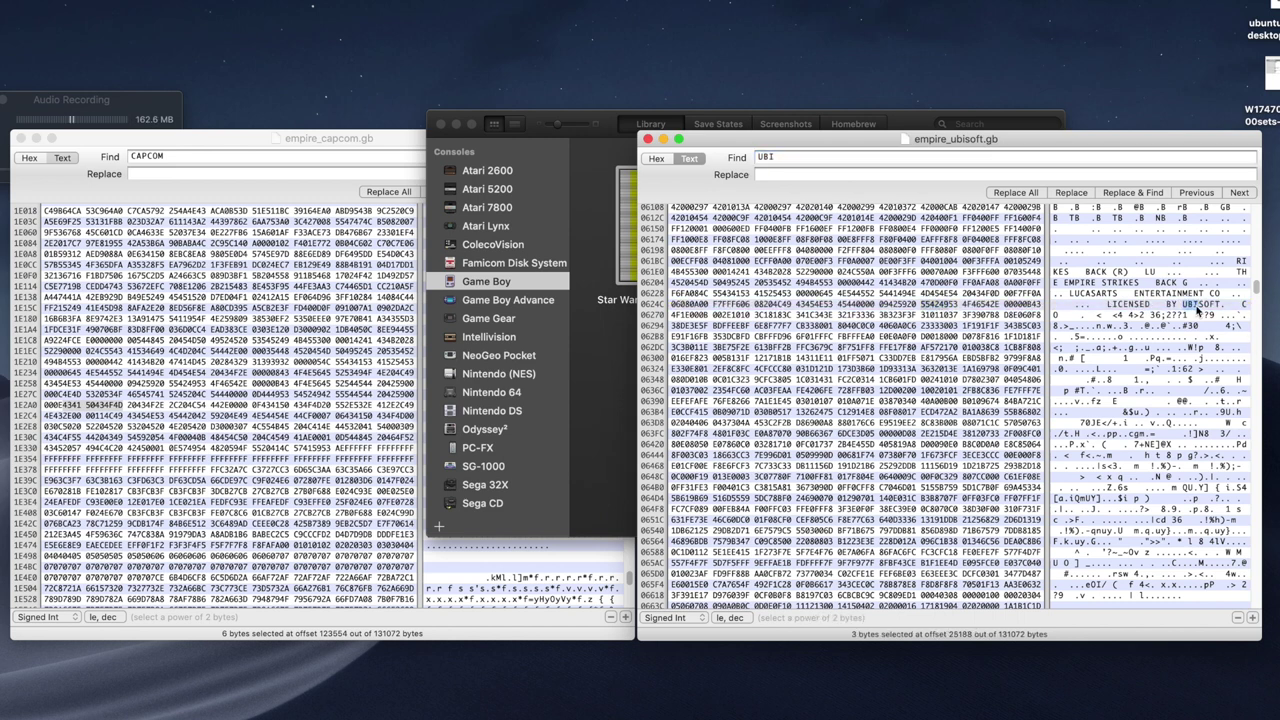
{"action": "scroll", "coordinate": [1198, 311], "scroll_direction": "down", "scroll_amount": 3}
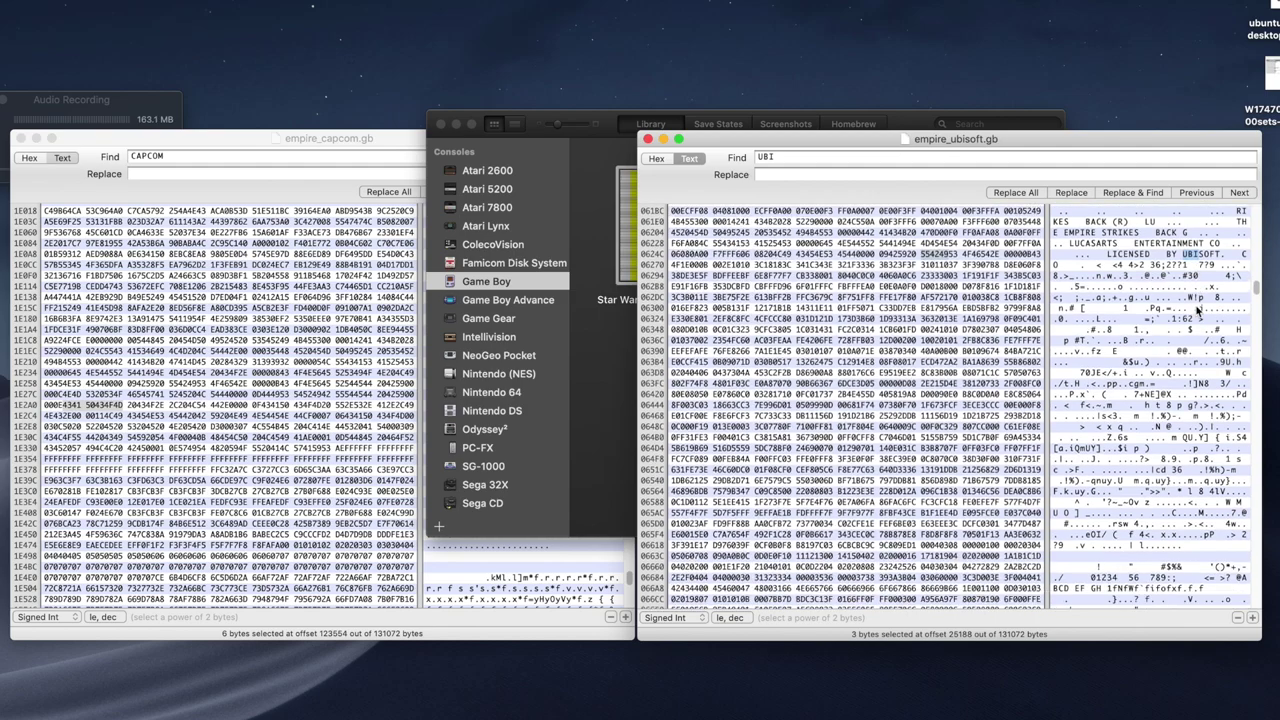
{"action": "scroll", "coordinate": [1198, 311], "scroll_direction": "up", "scroll_amount": 3}
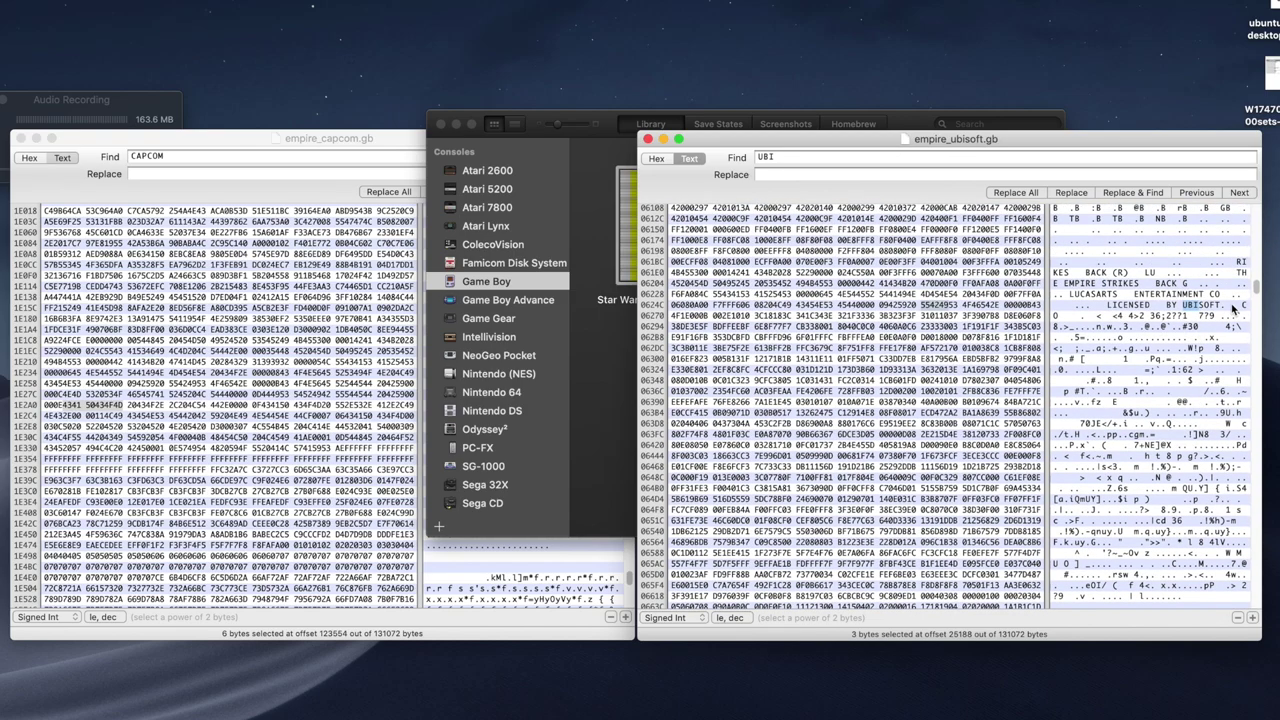
{"action": "scroll", "coordinate": [1235, 310], "scroll_direction": "down", "scroll_amount": 1}
{"action": "left_click_drag", "start_coordinate": [1257, 290], "coordinate": [1240, 200]}
Search empire_capcom.gb for the text CAPCOM and examine the credits up to the PRESENT line
{"action": "left_click", "coordinate": [400, 156]}
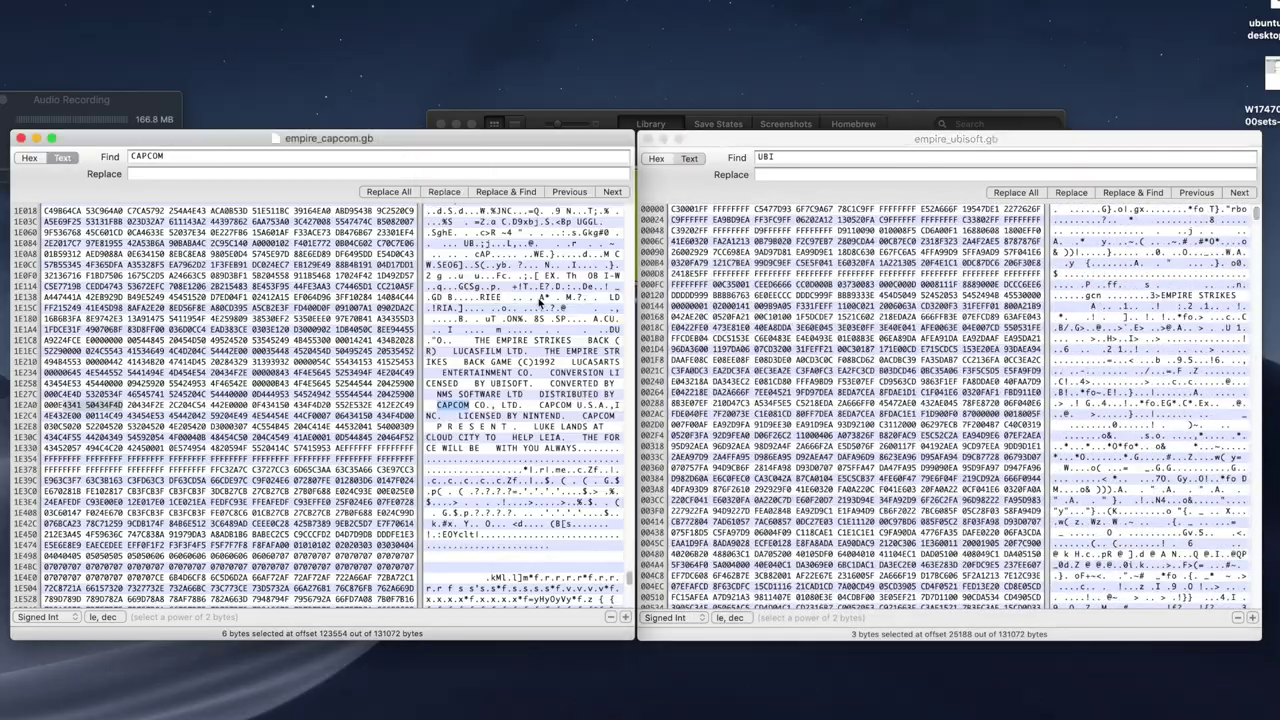
{"action": "left_click", "coordinate": [540, 300]}
{"action": "key", "text": "super+f"}
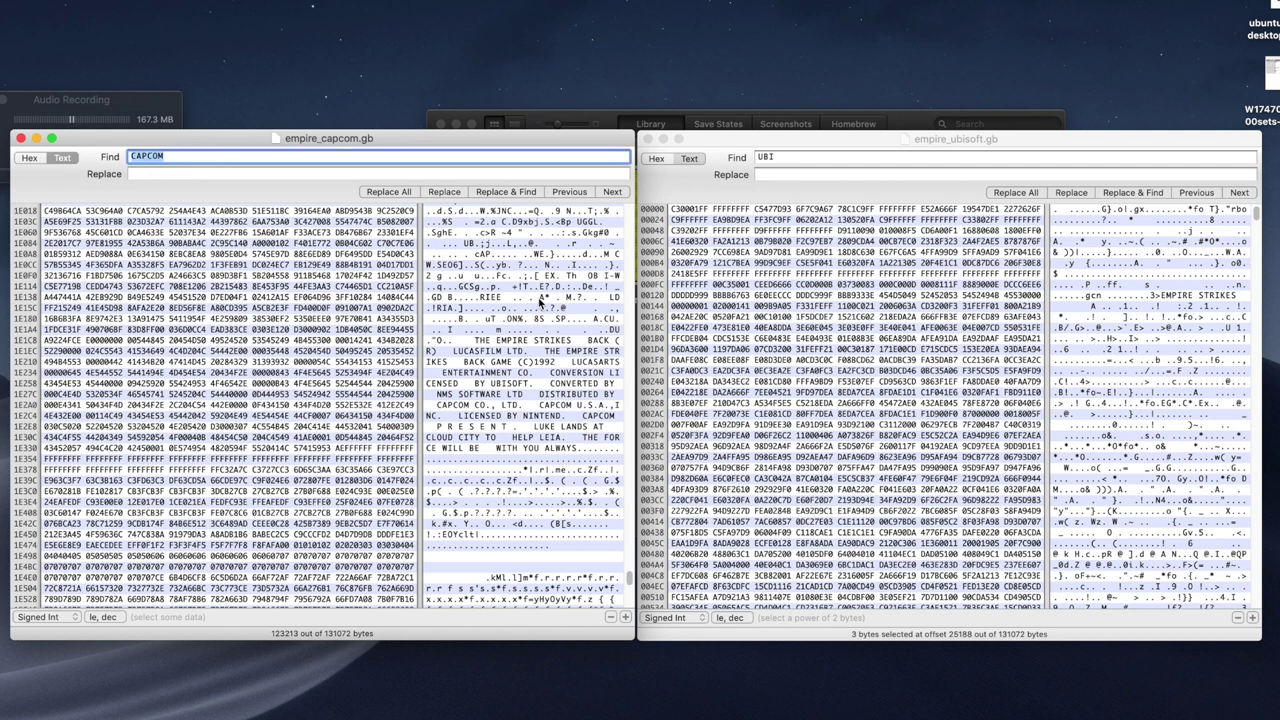
{"action": "type", "text": "CAPCOM"}
{"action": "key", "text": "Return"}
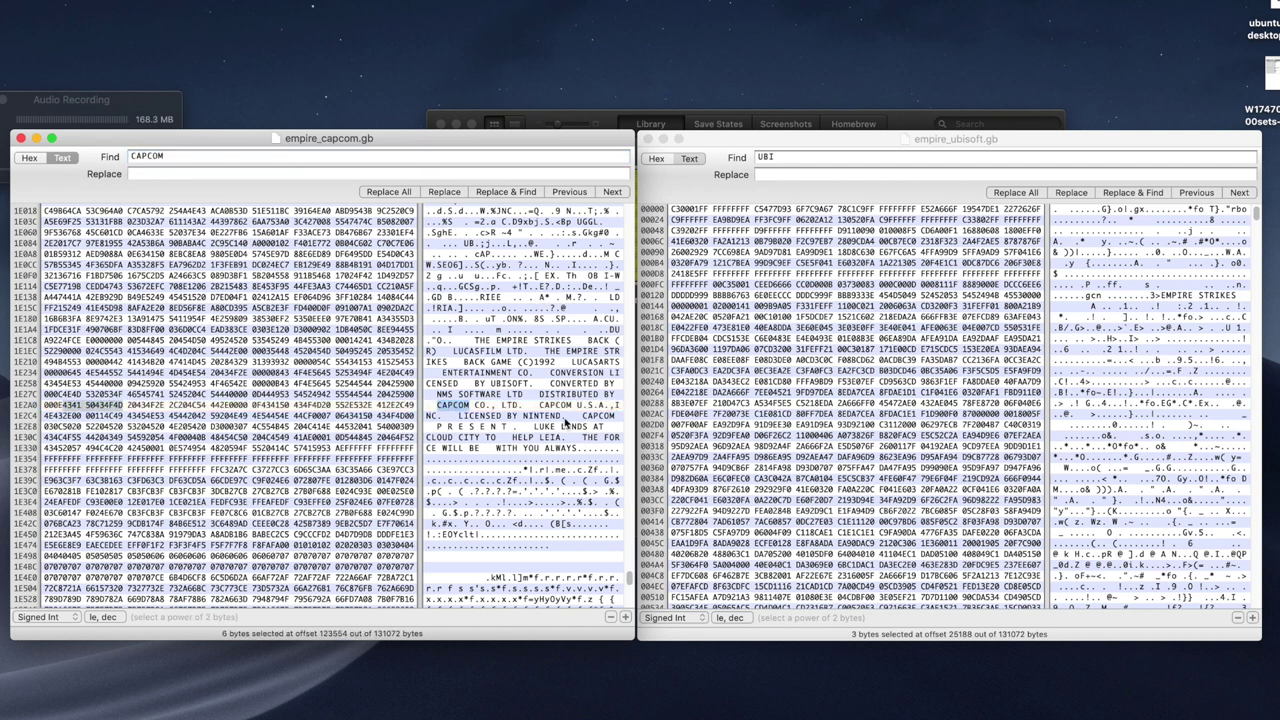
{"action": "left_click", "coordinate": [480, 430]}
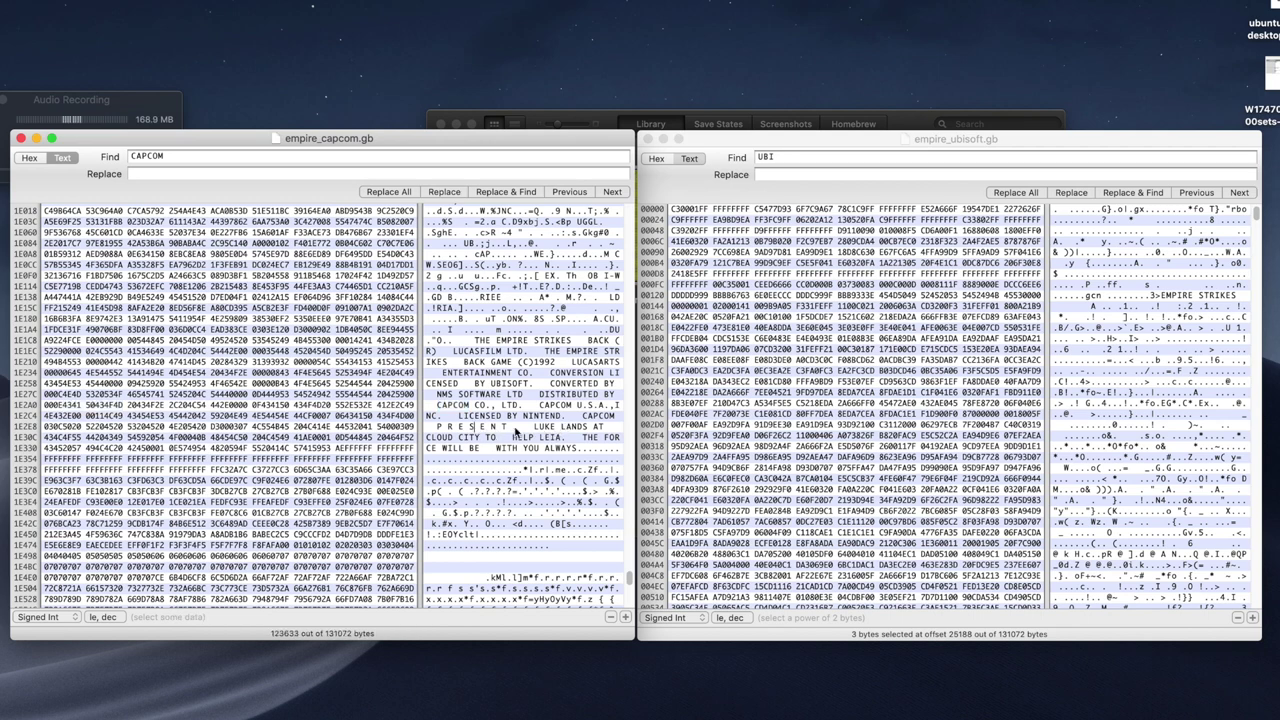
Search empire_ubisoft.gb for the text UBISOFT to locate the matching credits block
{"action": "scroll", "coordinate": [1205, 336], "scroll_direction": "down", "scroll_amount": 5}
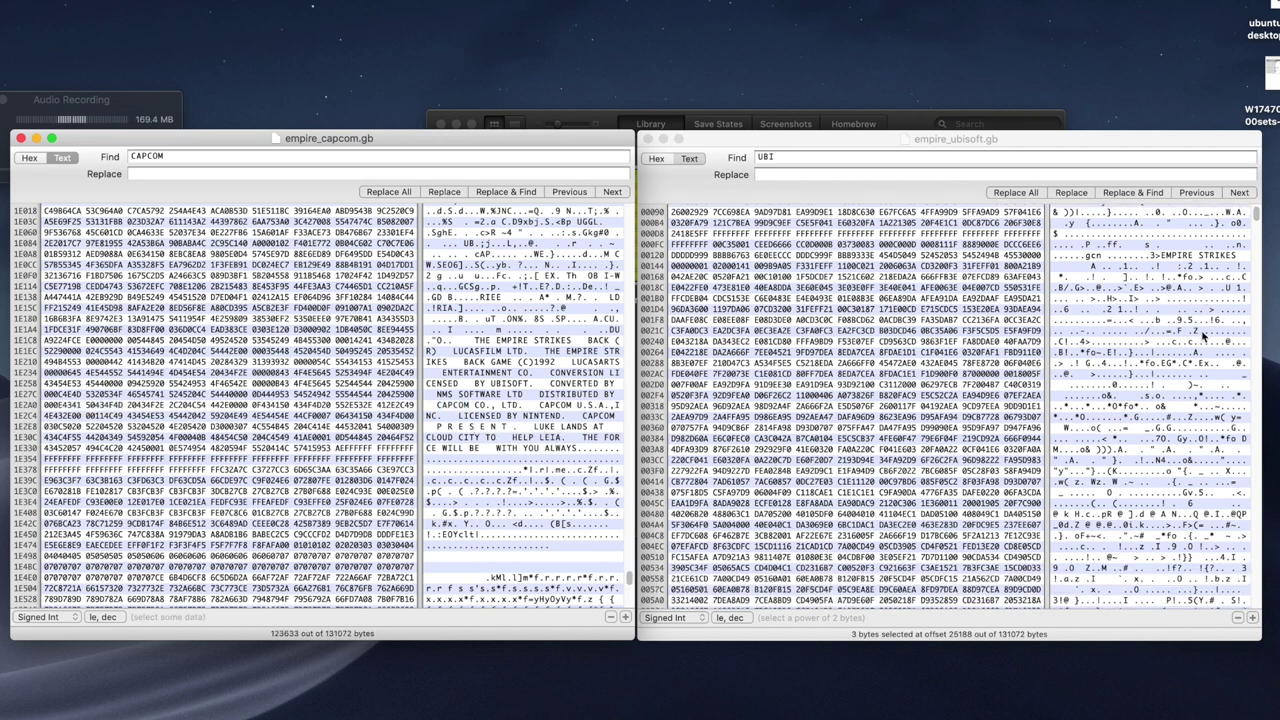
{"action": "left_click", "coordinate": [1204, 337]}
{"action": "key", "text": "super+f"}
{"action": "type", "text": "U"}
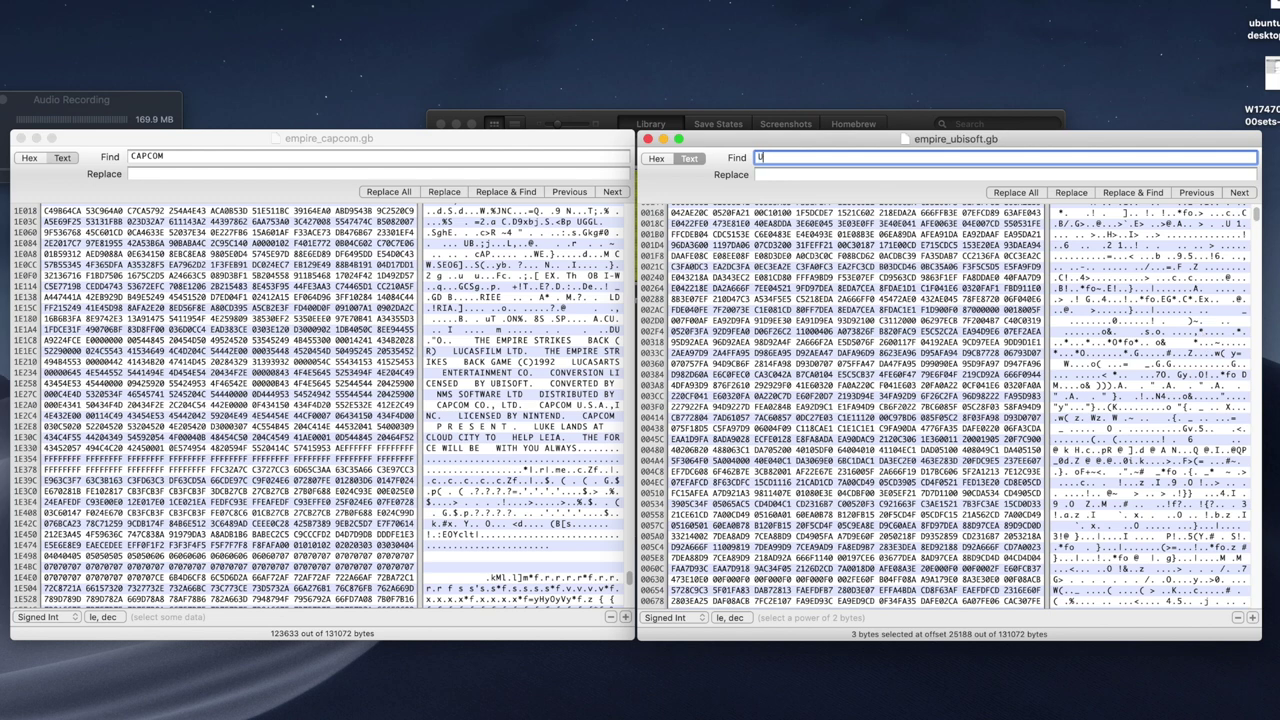
{"action": "type", "text": "BISOFT"}
{"action": "key", "text": "Return"}
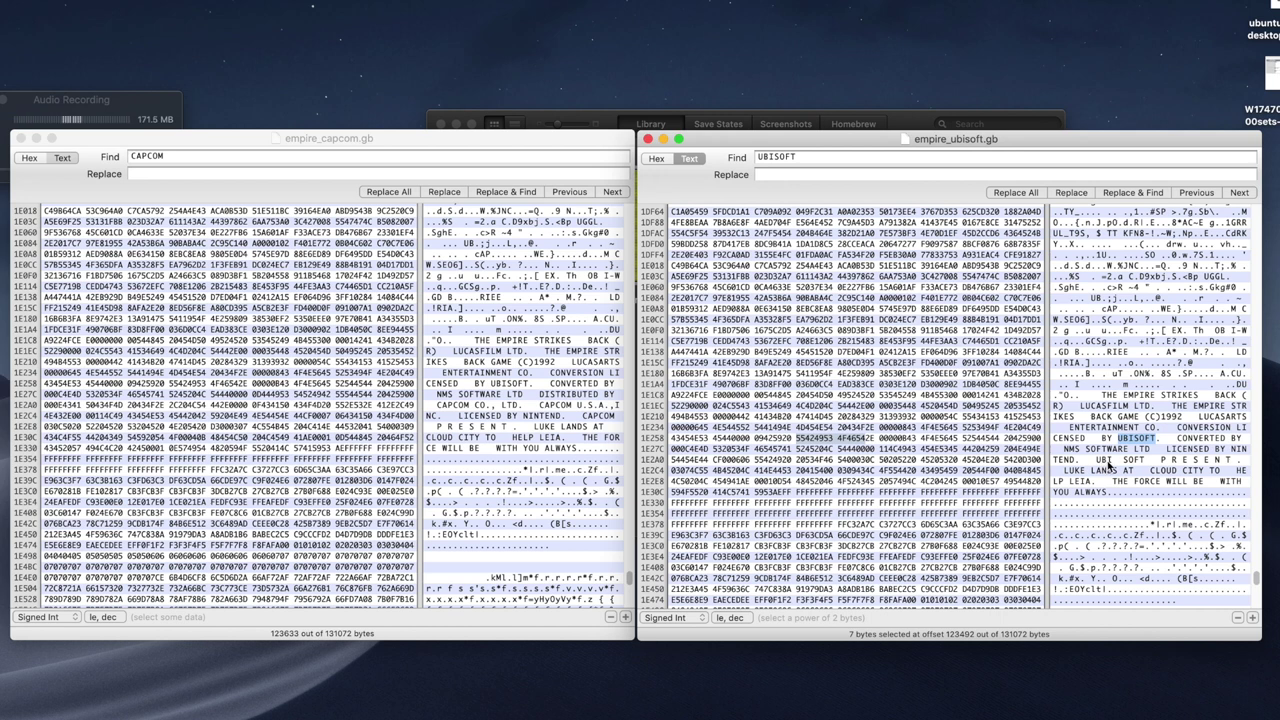
Select the UBI SOFT text before PRESENT in empire_ubisoft.gb and the corresponding CAPCOM text in empire_capcom.gb for comparison
{"action": "left_click_drag", "start_coordinate": [1146, 467], "coordinate": [1097, 467]}
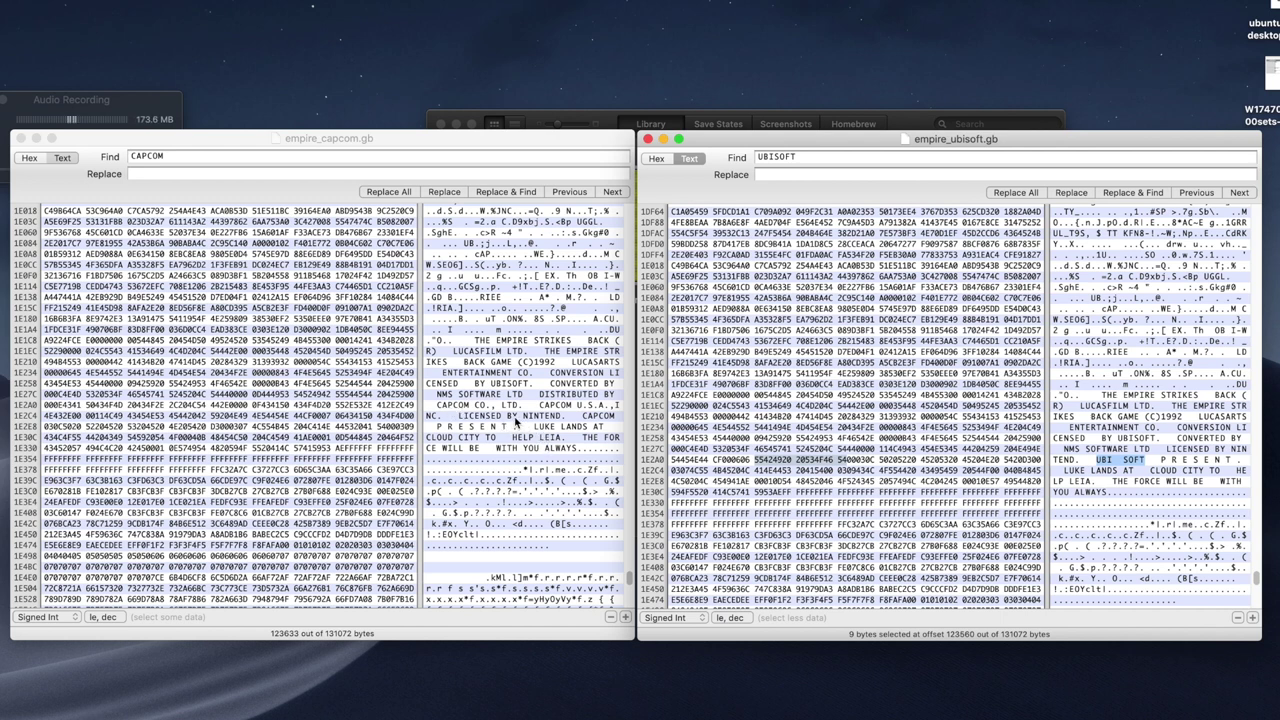
{"action": "left_click", "coordinate": [586, 424]}
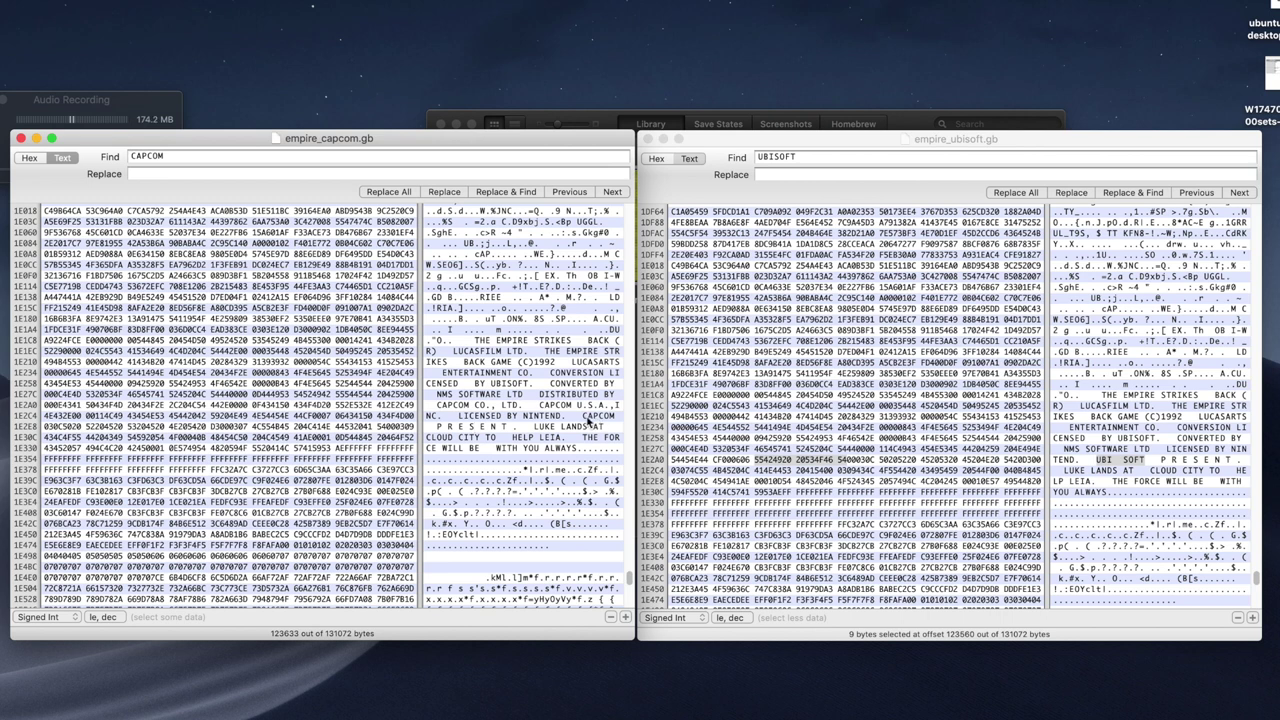
{"action": "left_click_drag", "start_coordinate": [586, 424], "coordinate": [615, 424]}
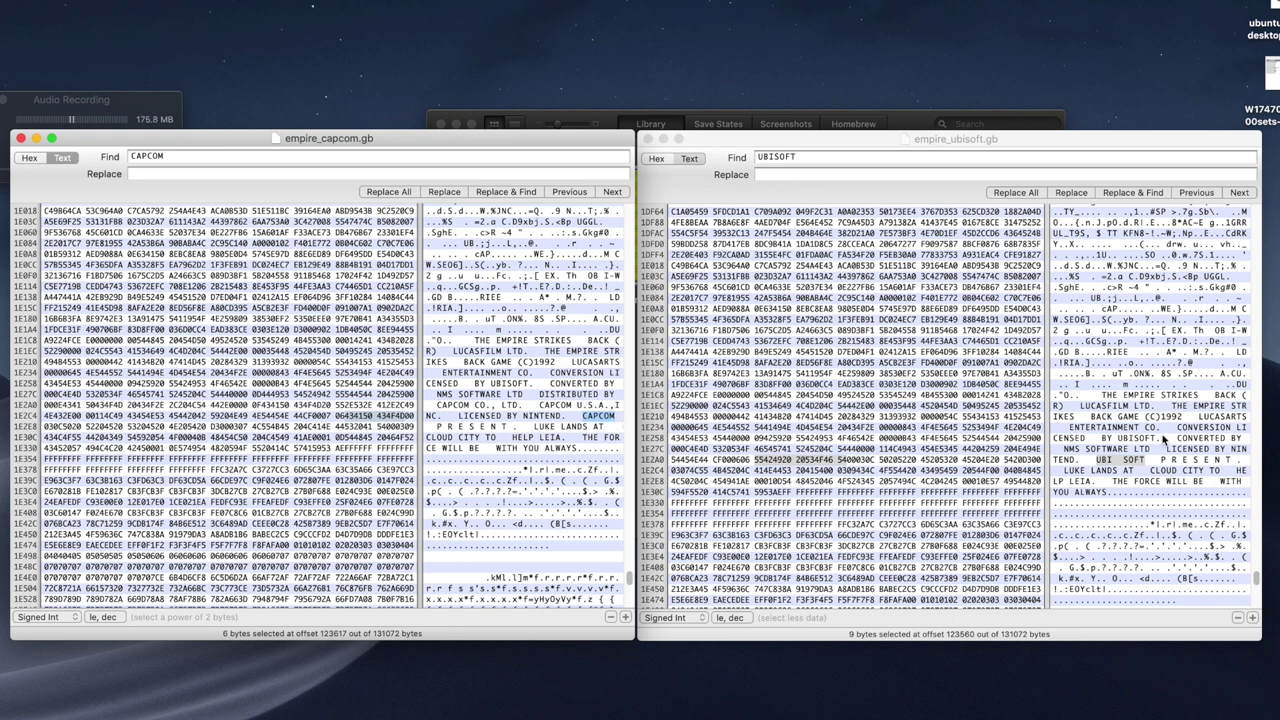
Overwrite the two spaces in the UBI SOFT presents text of empire_ubisoft.gb so it reads UBIIISOFT
{"action": "left_click", "coordinate": [1126, 468]}
{"action": "left_click", "coordinate": [1119, 463]}
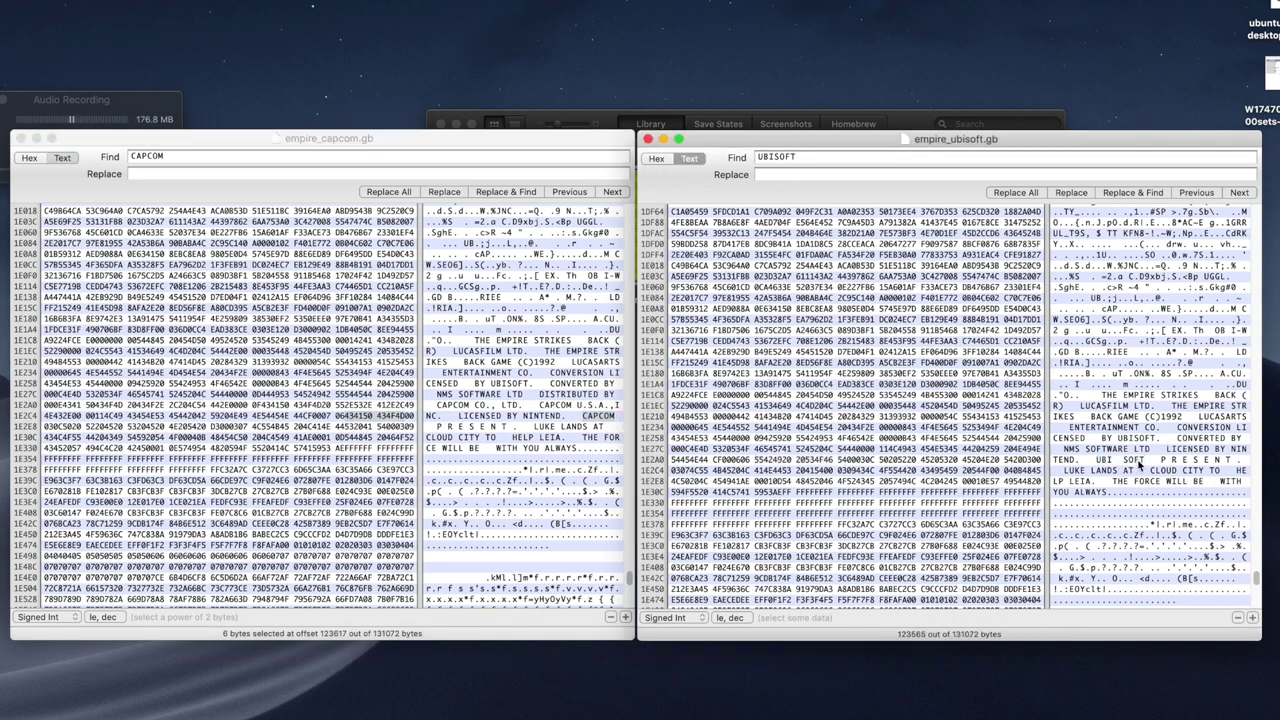
{"action": "key", "text": "BackSpace"}
{"action": "key", "text": "BackSpace"}
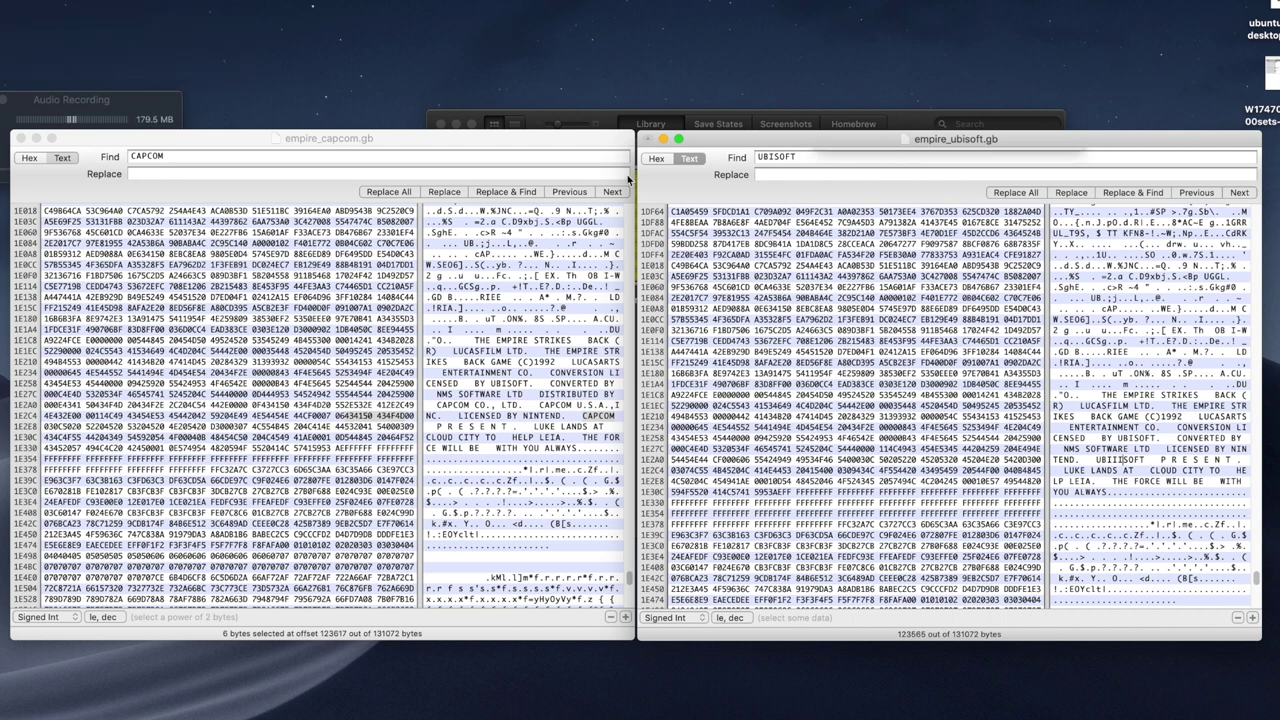
Save the modified ROM as a new file named empire_ubisoft_hack.gb in the GB folder
{"action": "key", "text": "super+shift+s"}
{"action": "left_click", "coordinate": [985, 167]}
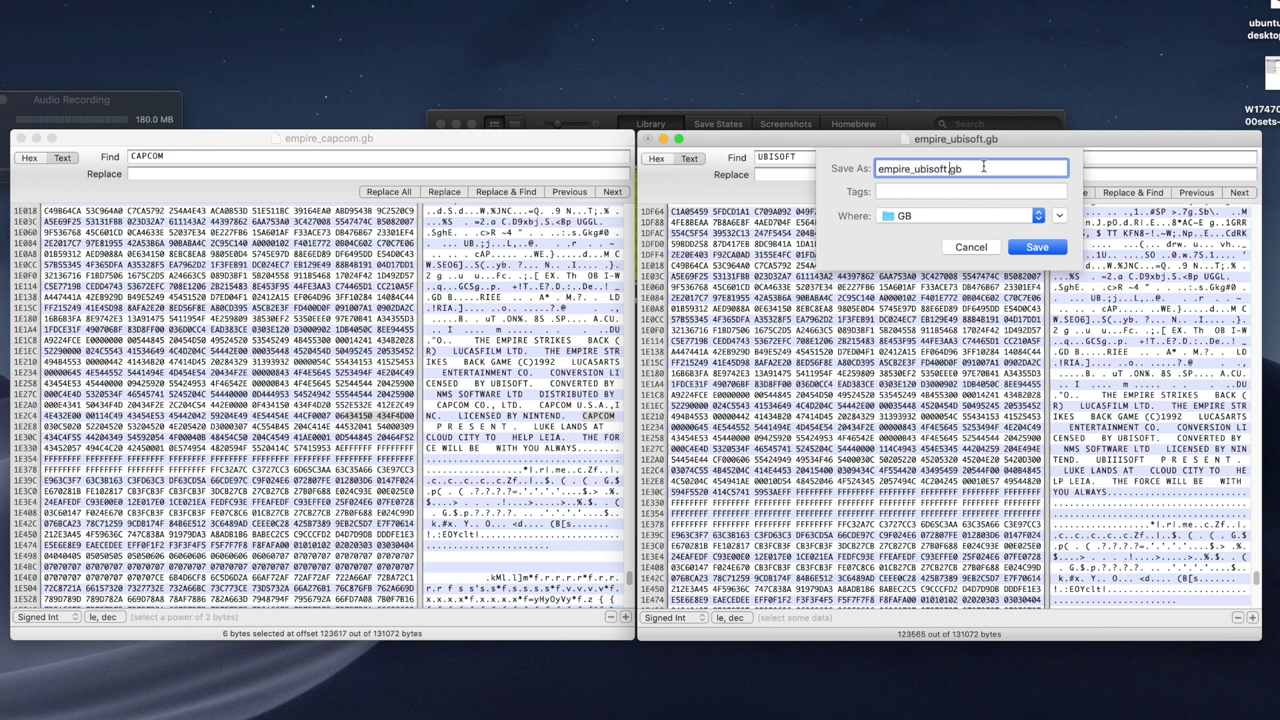
{"action": "type", "text": "_hack"}
{"action": "key", "text": "Return"}
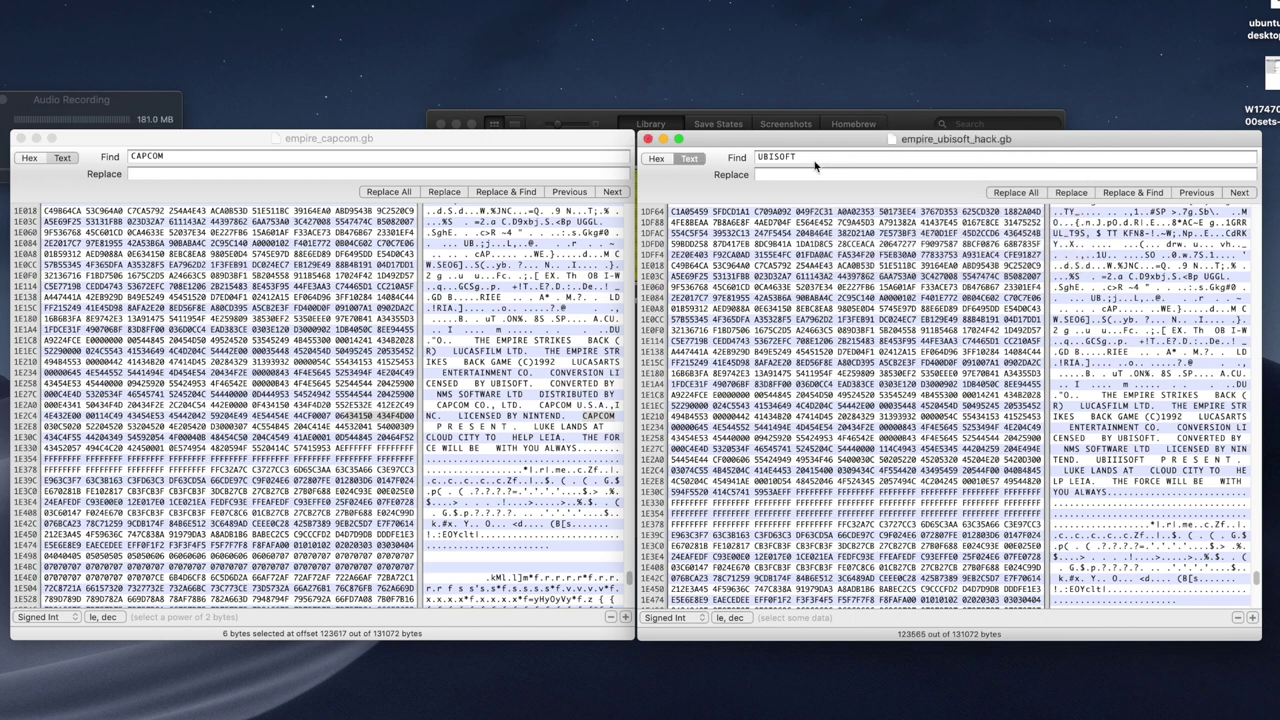
Switch to Finder and add empire_ubisoft_hack.gb from the GB folder to the OpenEmu Game Boy library
{"action": "key", "text": "super+Tab"}
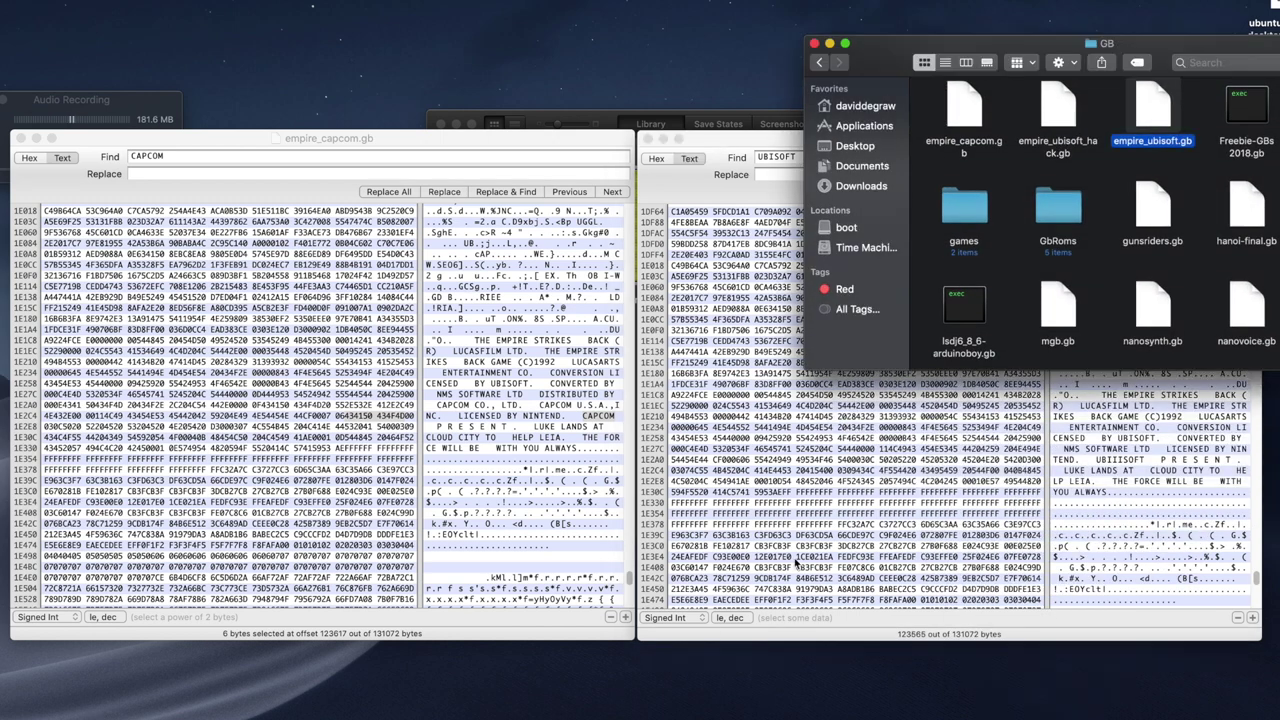
{"action": "left_click", "coordinate": [1062, 108]}
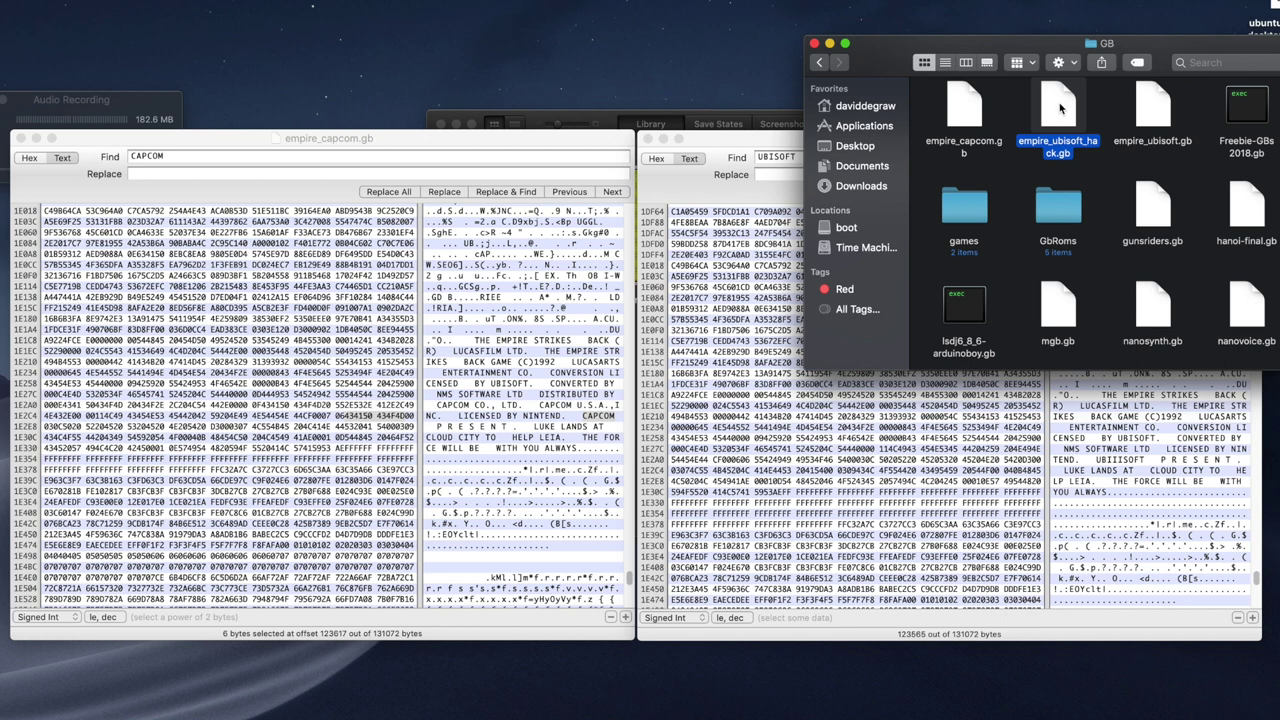
{"action": "left_click", "coordinate": [700, 118]}
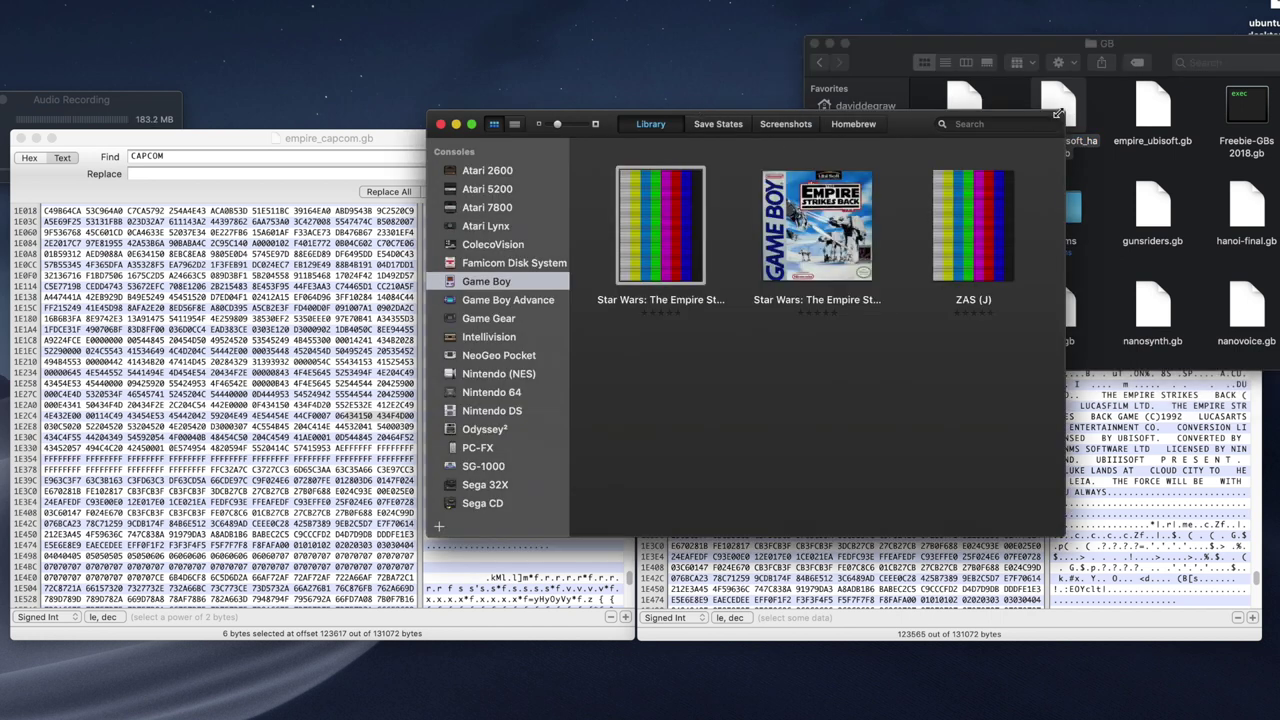
{"action": "left_click_drag", "start_coordinate": [1058, 113], "coordinate": [740, 414]}
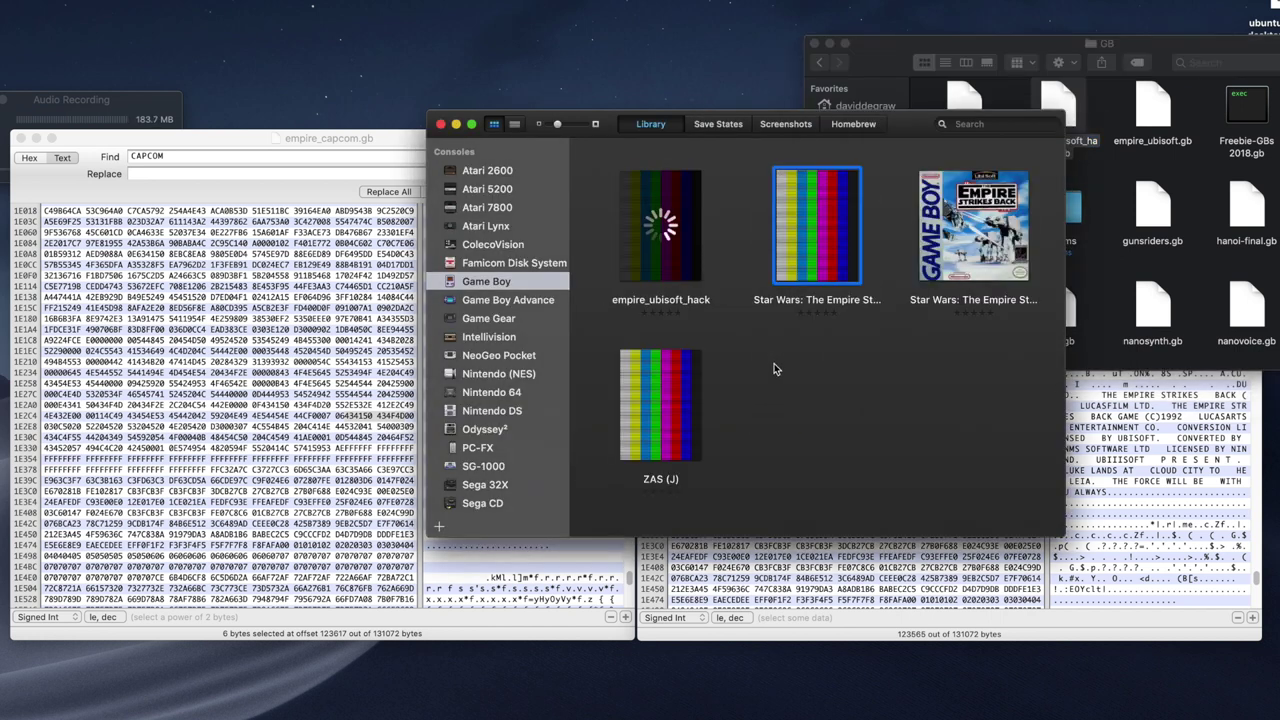
Play empire_ubisoft_hack, check the publisher name in its intro, and pause the emulation
{"action": "double_click", "coordinate": [677, 250]}
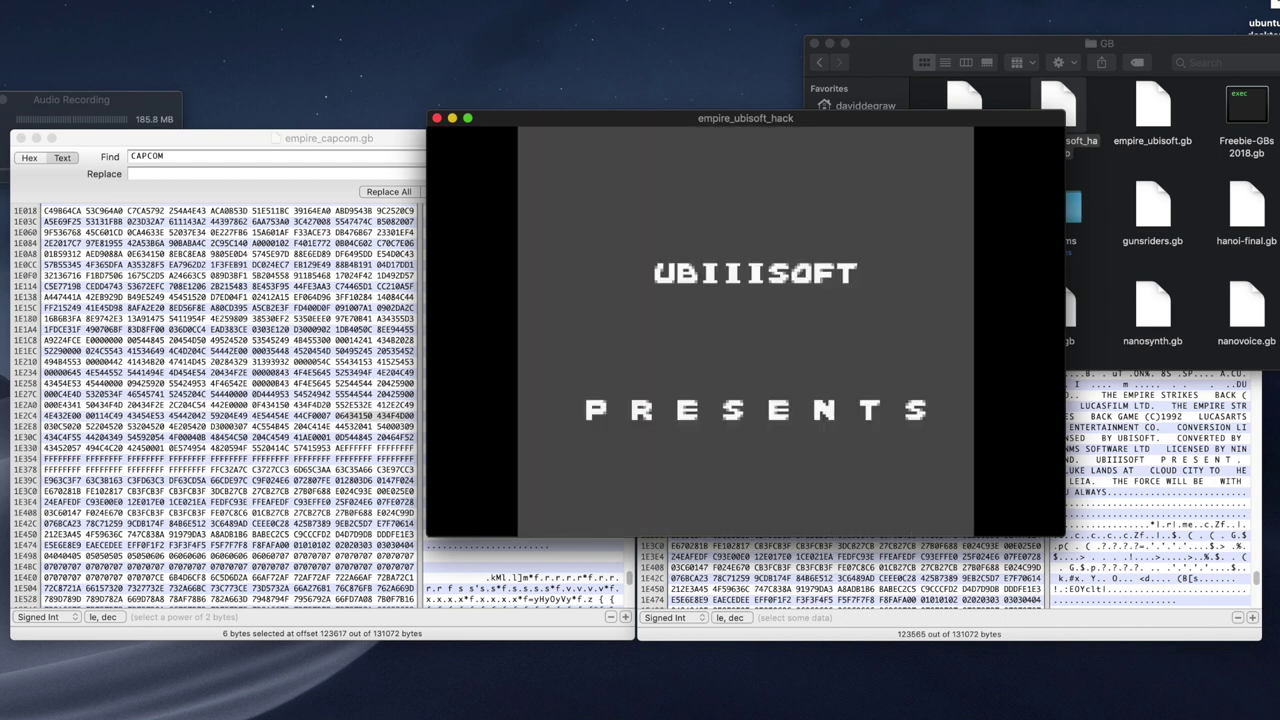
{"action": "mouse_move", "coordinate": [830, 276]}
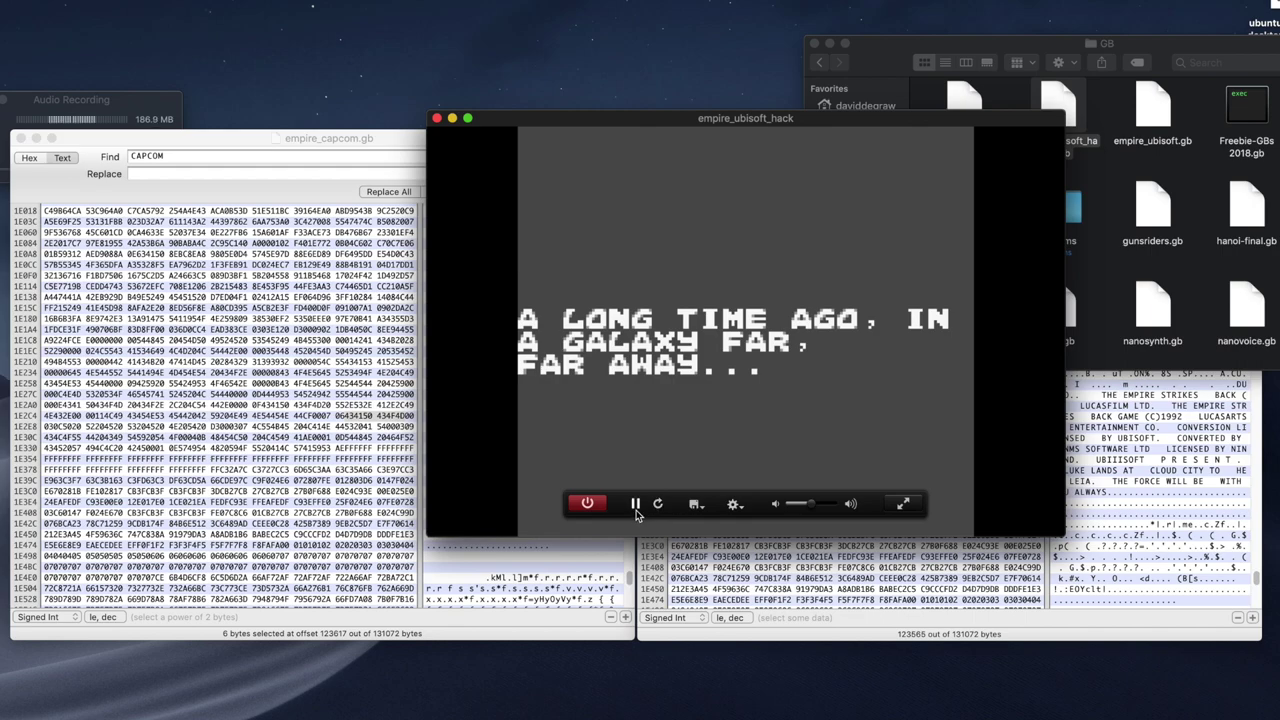
{"action": "left_click", "coordinate": [634, 505]}
Switch to the hex editor, examine the byte differences in the empire_ubisoft.gb and empire_capcom.gb comparison, and return to the GB folder in Finder
{"action": "left_click", "coordinate": [319, 345]}
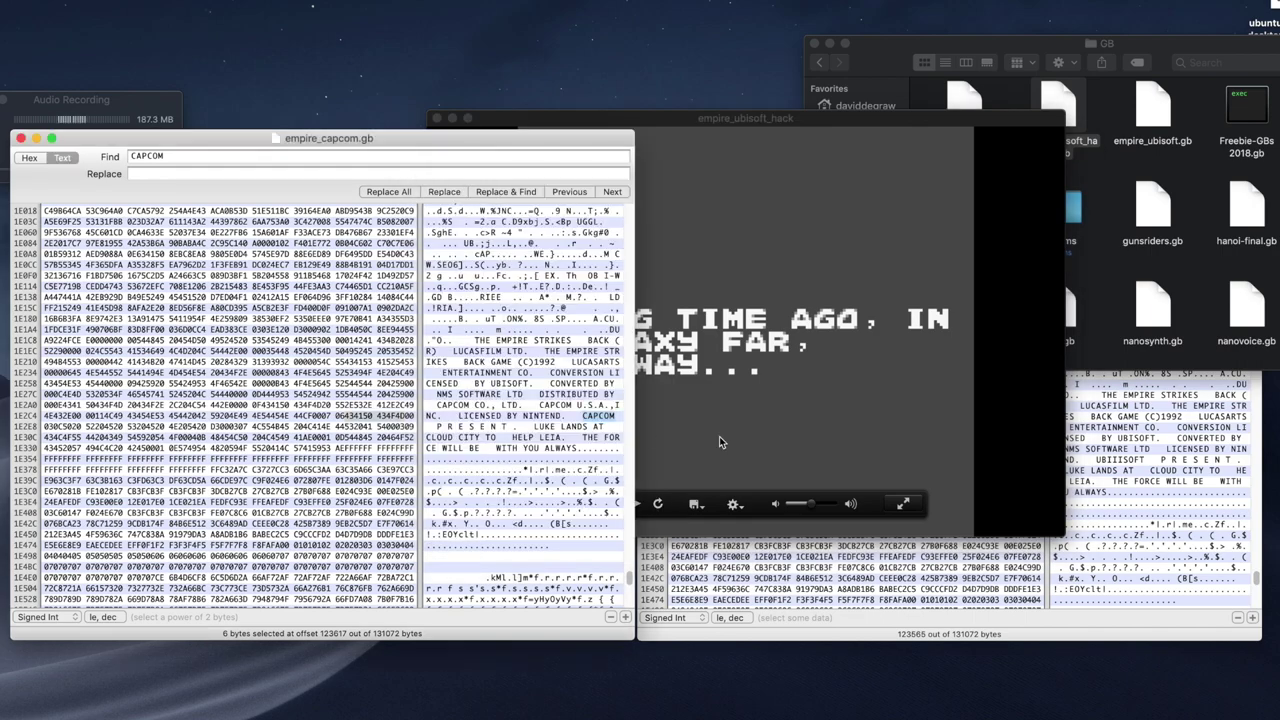
{"action": "left_click", "coordinate": [1133, 532]}
{"action": "key", "text": "super+shift+d"}
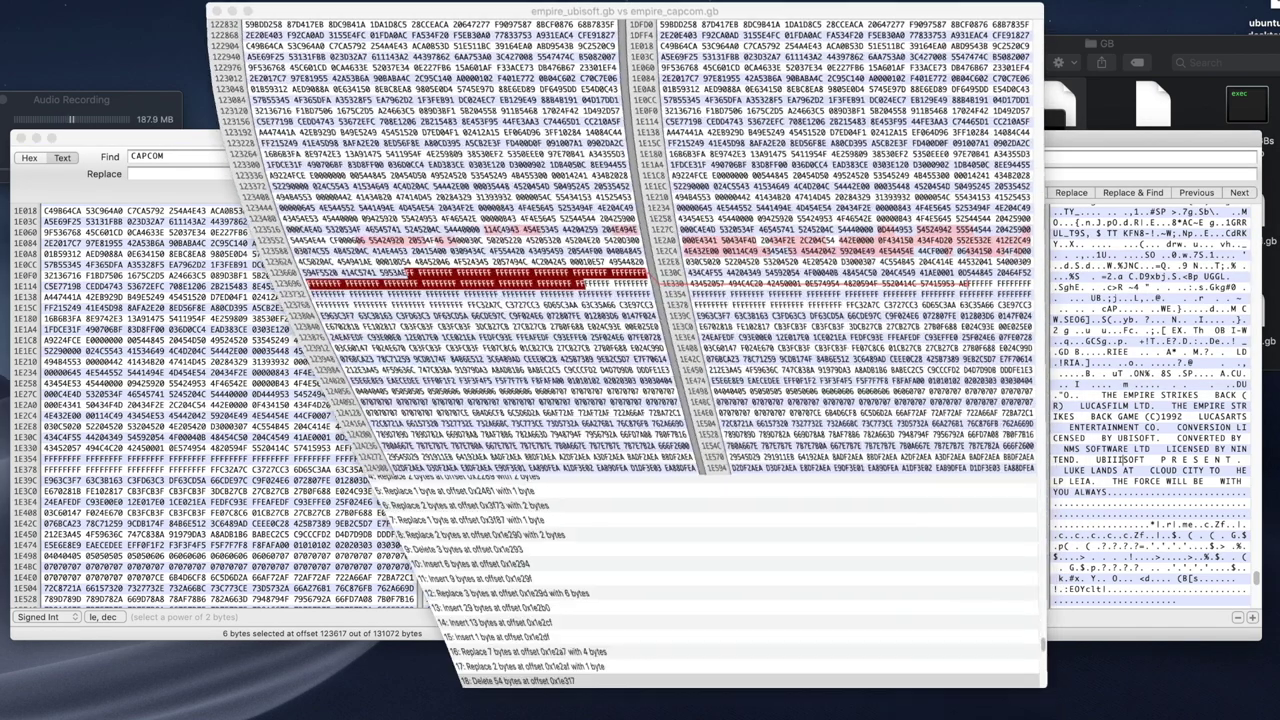
{"action": "scroll", "coordinate": [765, 265], "scroll_direction": "down", "scroll_amount": 15}
{"action": "scroll", "coordinate": [766, 264], "scroll_direction": "down", "scroll_amount": 20}
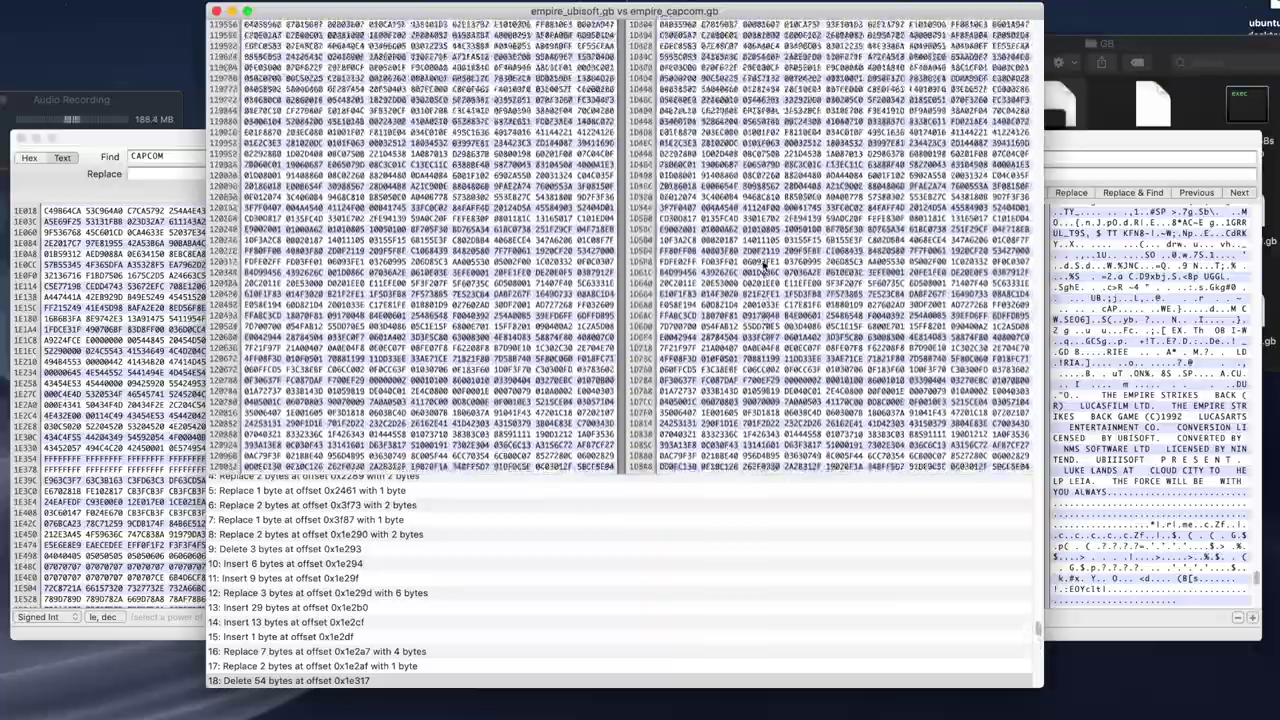
{"action": "scroll", "coordinate": [766, 266], "scroll_direction": "up", "scroll_amount": 10}
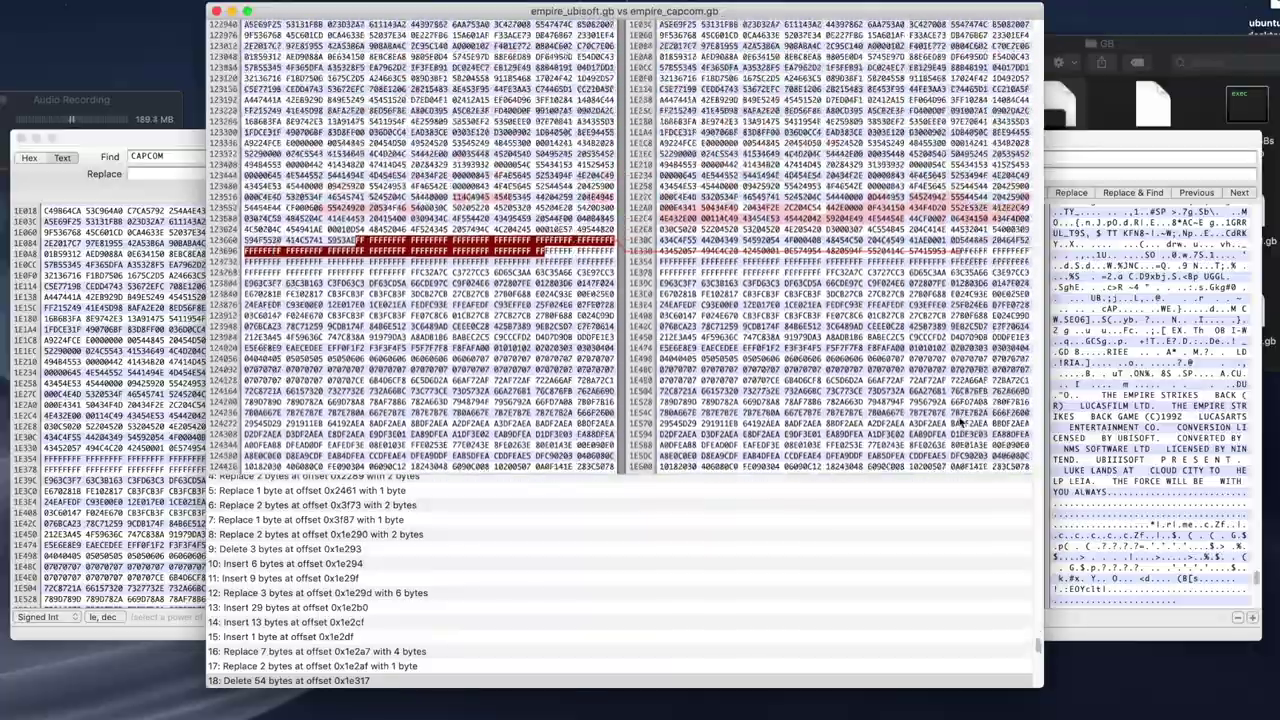
{"action": "scroll", "coordinate": [958, 423], "scroll_direction": "up", "scroll_amount": 20}
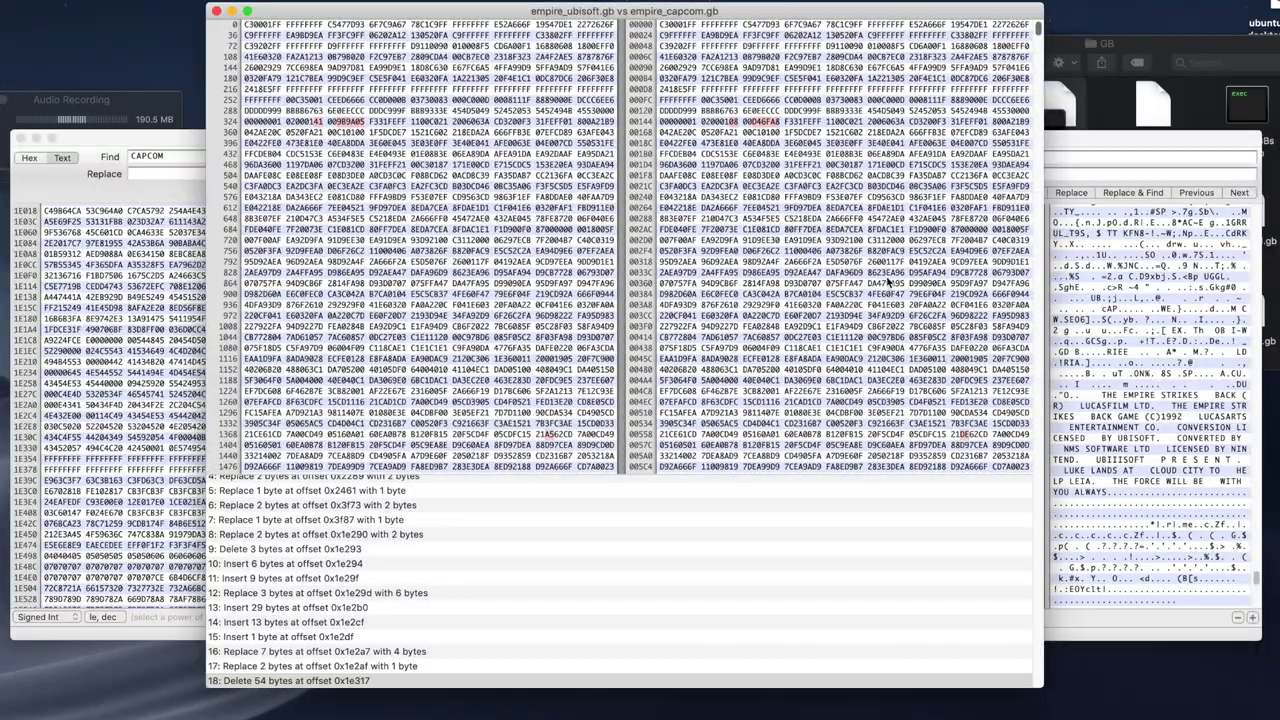
{"action": "scroll", "coordinate": [889, 283], "scroll_direction": "down", "scroll_amount": 15}
{"action": "scroll", "coordinate": [889, 283], "scroll_direction": "down", "scroll_amount": 15}
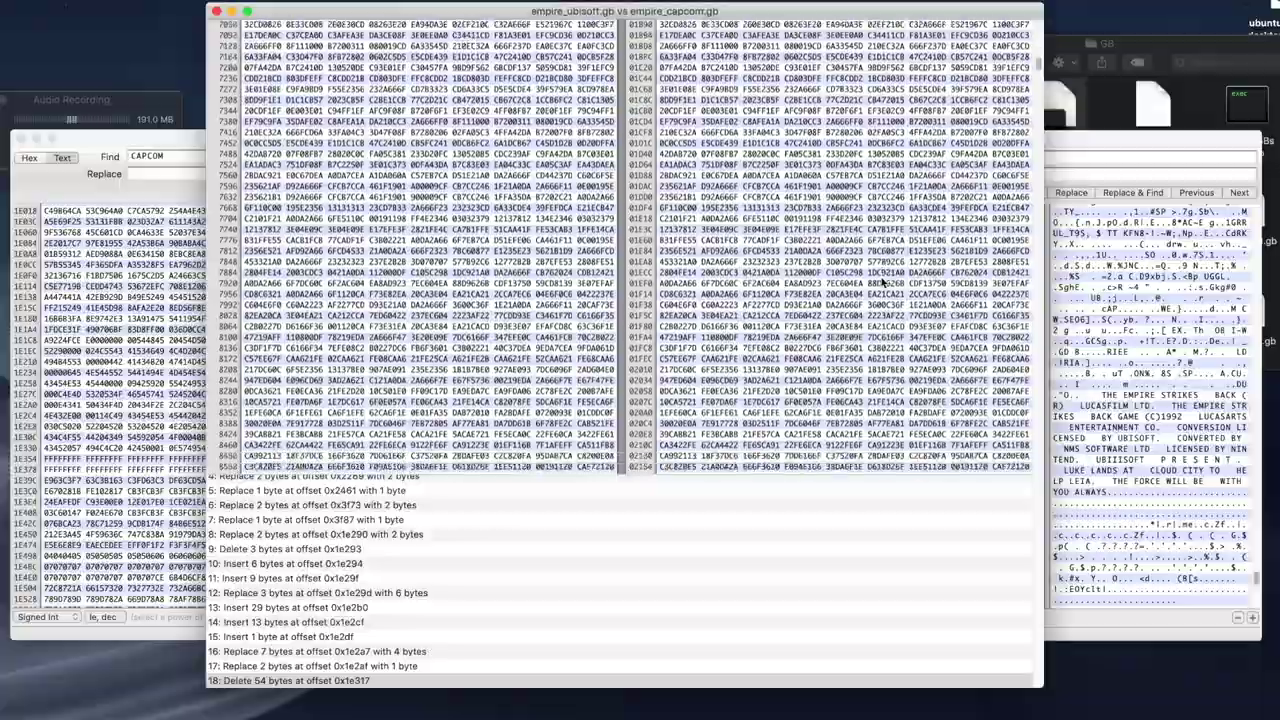
{"action": "scroll", "coordinate": [883, 283], "scroll_direction": "down", "scroll_amount": 7}
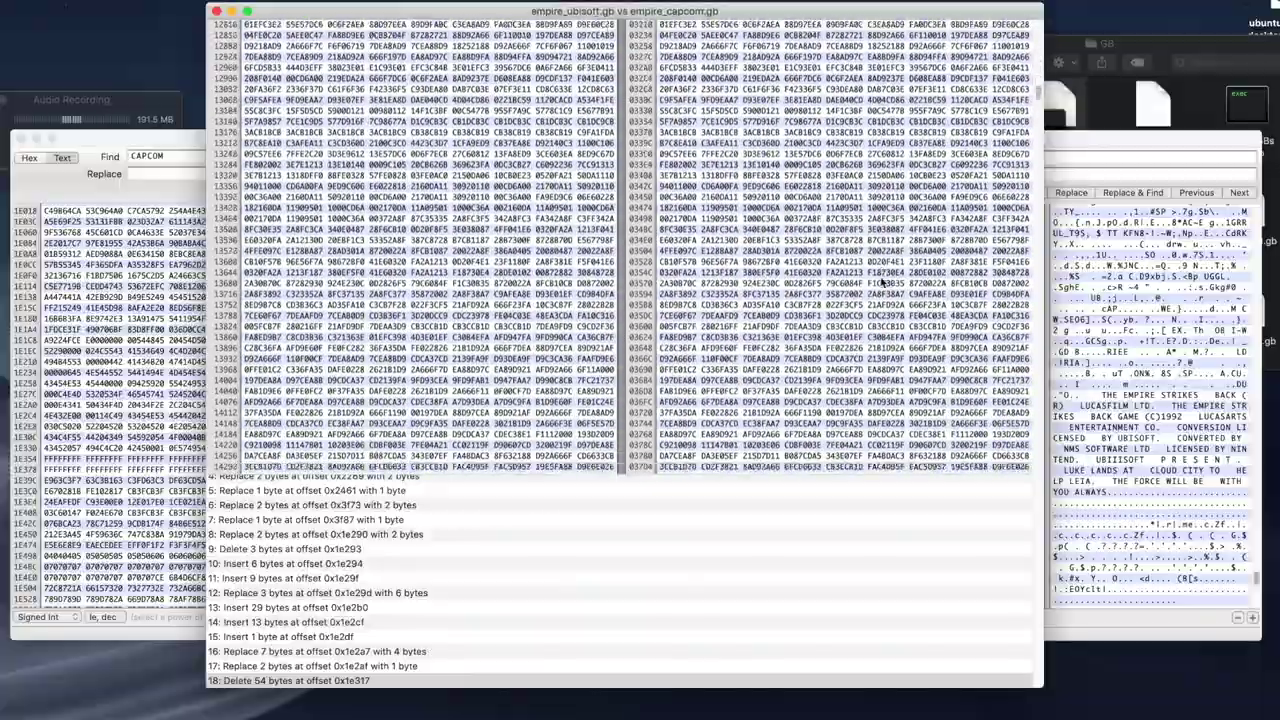
{"action": "scroll", "coordinate": [883, 284], "scroll_direction": "down", "scroll_amount": 8}
{"action": "scroll", "coordinate": [883, 283], "scroll_direction": "down", "scroll_amount": 10}
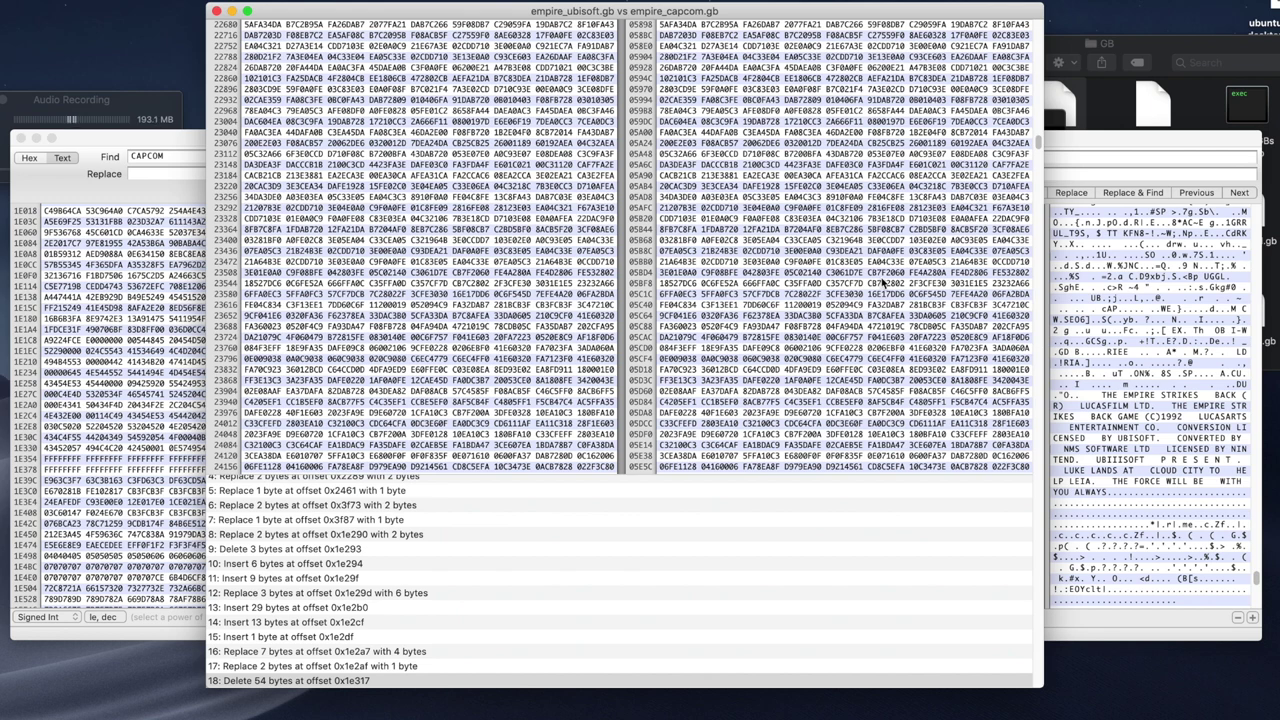
{"action": "left_click", "coordinate": [1148, 120]}
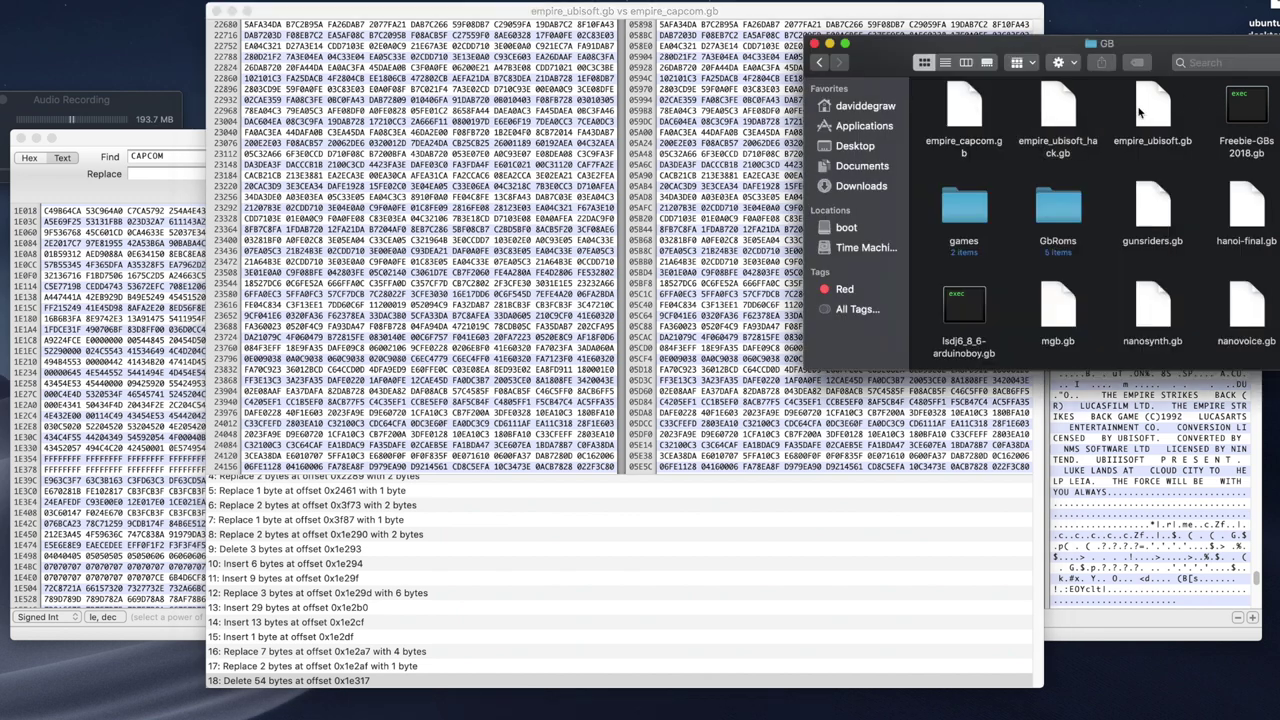
Switch to OpenEmu, restart empire_ubisoft_hack to check its intro credits, return to the library and start the Star Wars game without cover art
{"action": "double_click", "coordinate": [983, 112]}
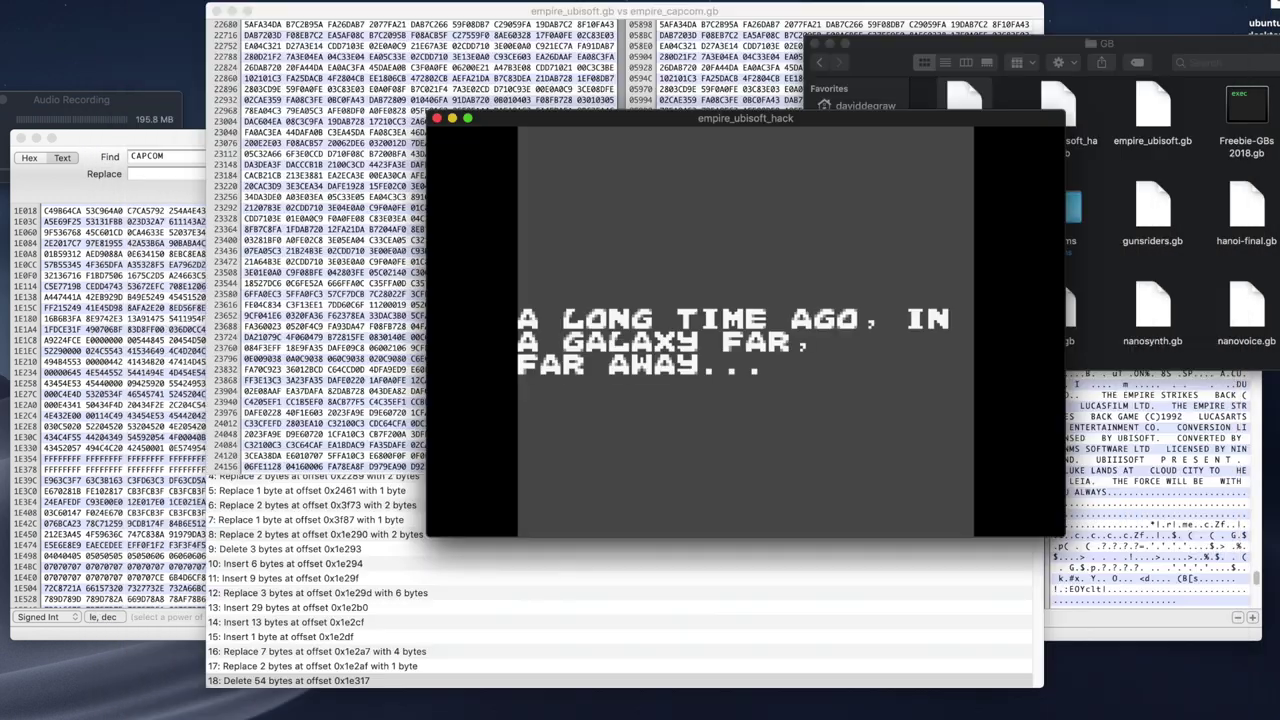
{"action": "mouse_move", "coordinate": [727, 231]}
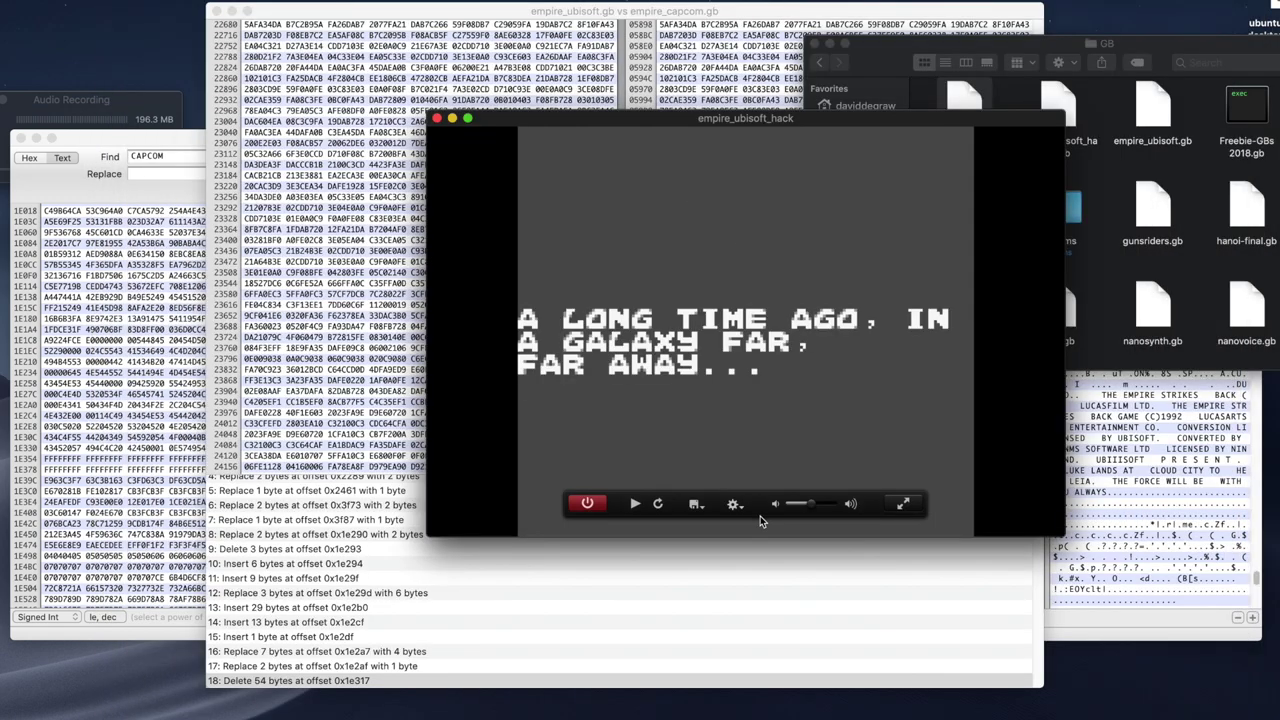
{"action": "left_click", "coordinate": [658, 503]}
{"action": "left_click", "coordinate": [845, 201]}
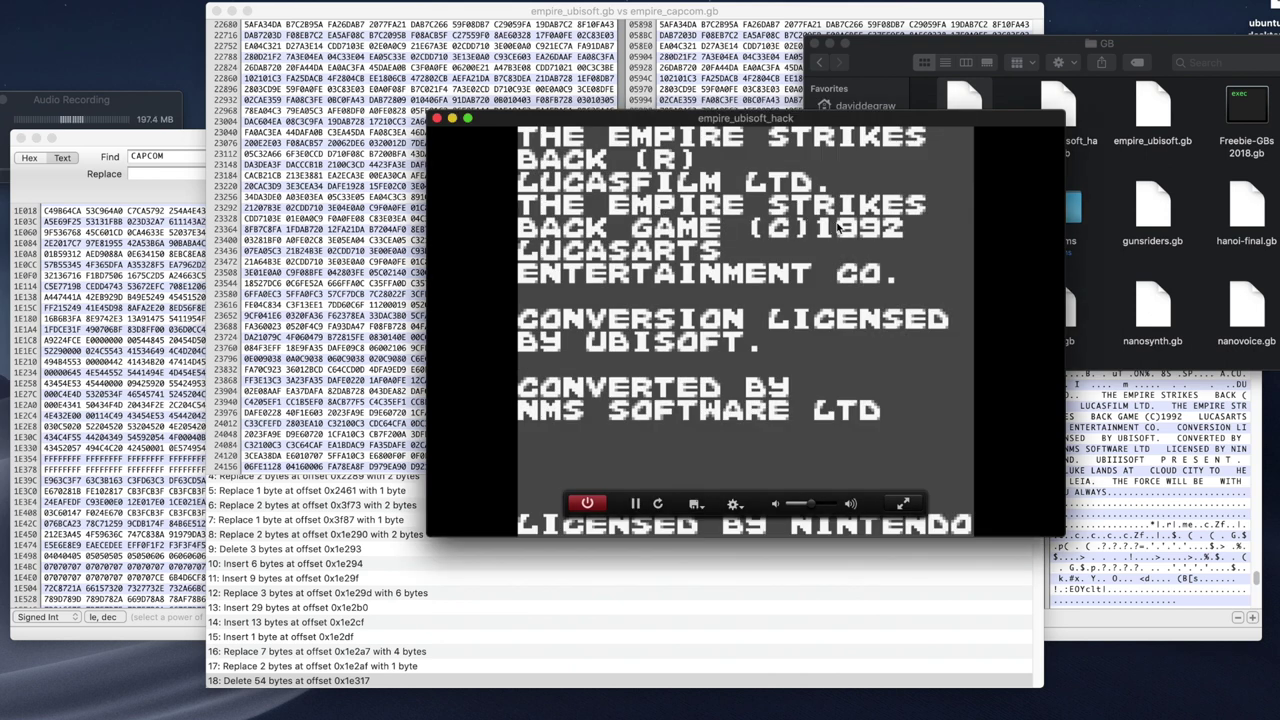
{"action": "left_click", "coordinate": [452, 121]}
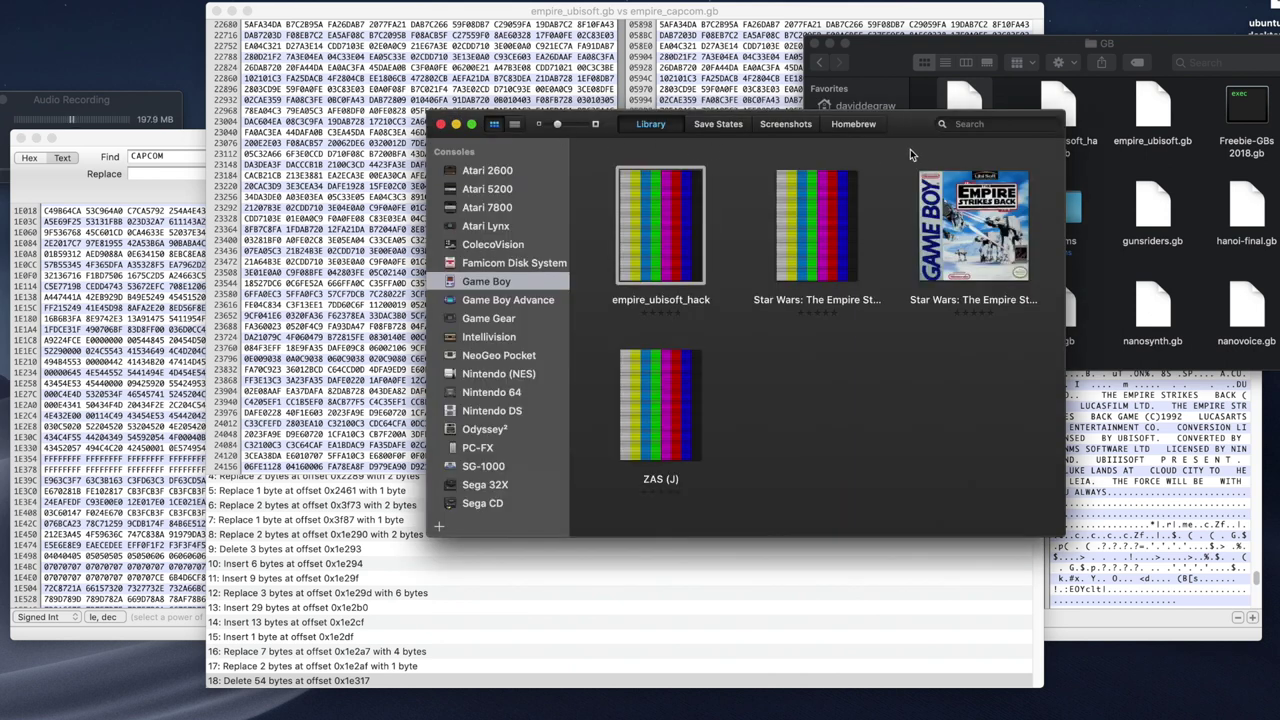
{"action": "double_click", "coordinate": [812, 230]}
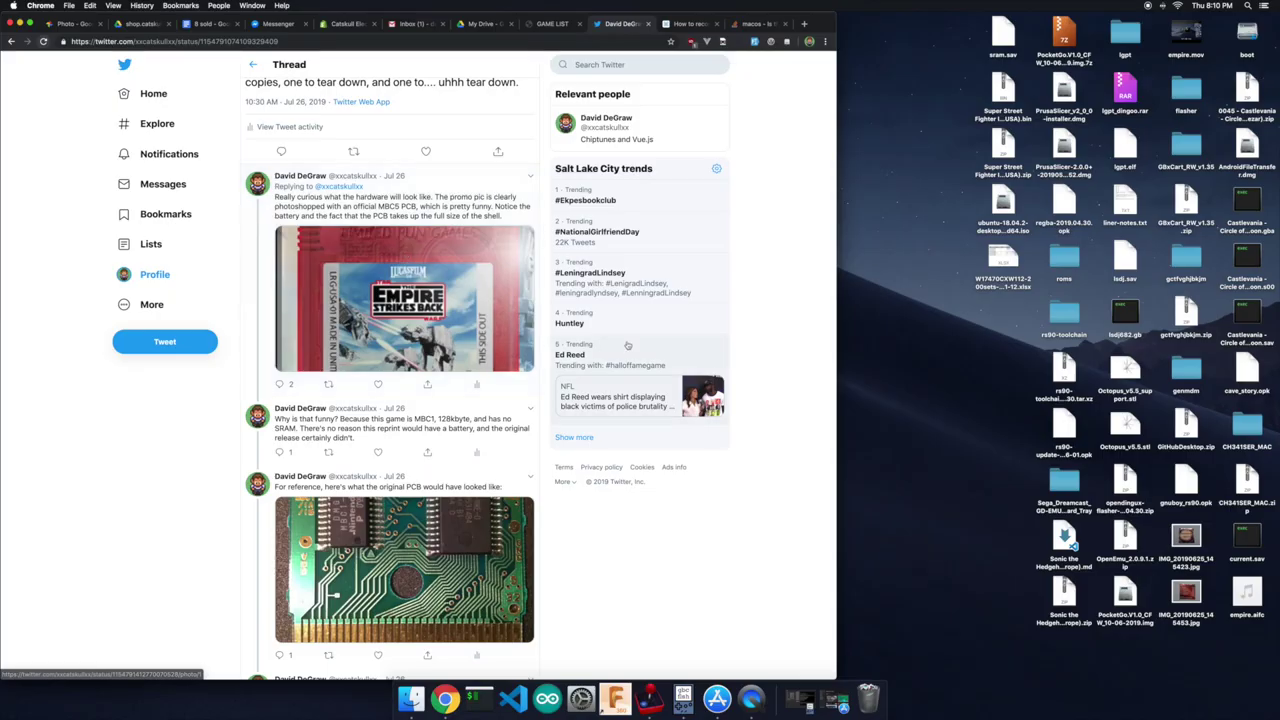
Switch to Chrome and examine the Twitter thread about the Empire Strikes Back reprint, including the red cartridge promo photo
{"action": "scroll", "coordinate": [631, 342], "scroll_direction": "up", "scroll_amount": 2}
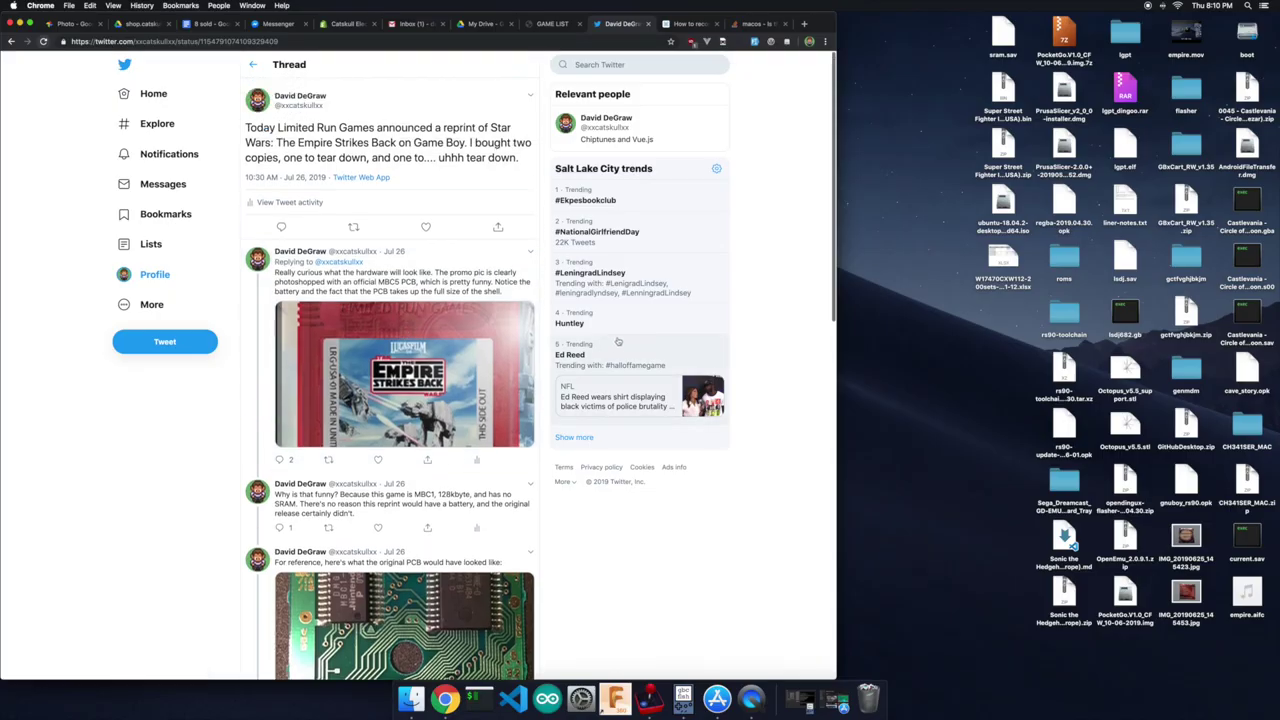
{"action": "scroll", "coordinate": [617, 342], "scroll_direction": "down", "scroll_amount": 2}
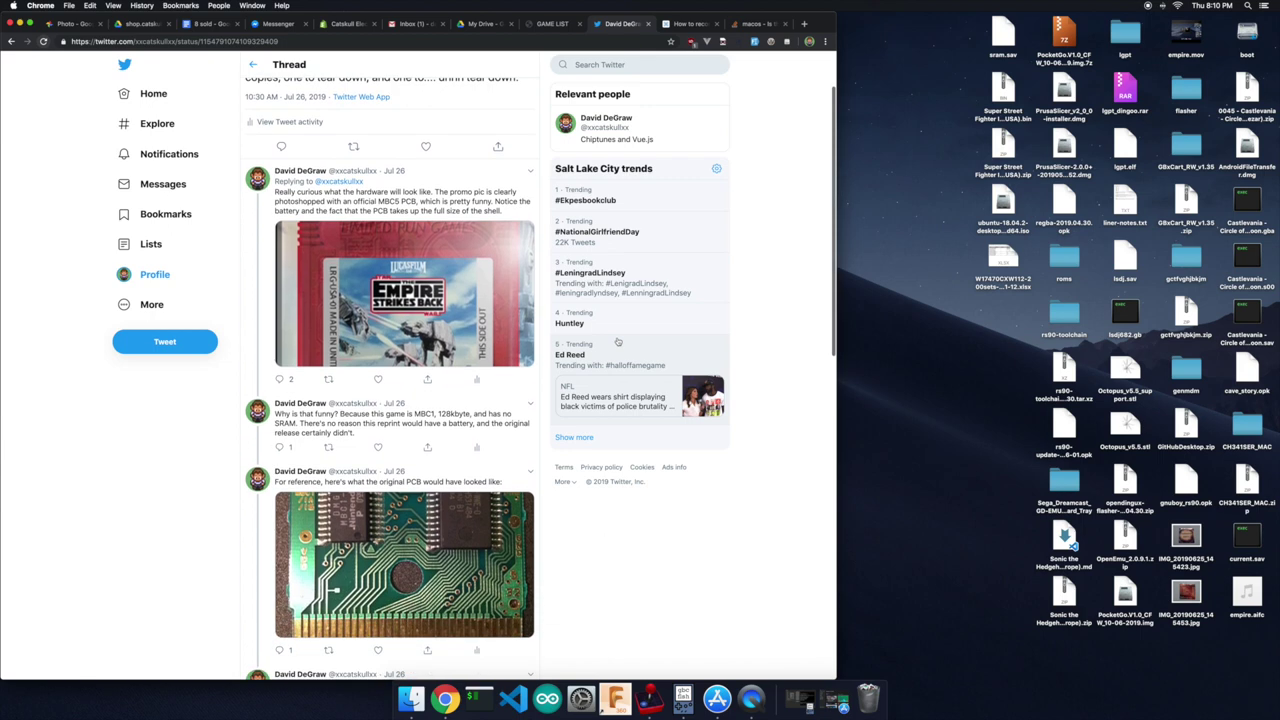
{"action": "scroll", "coordinate": [617, 342], "scroll_direction": "up", "scroll_amount": 2}
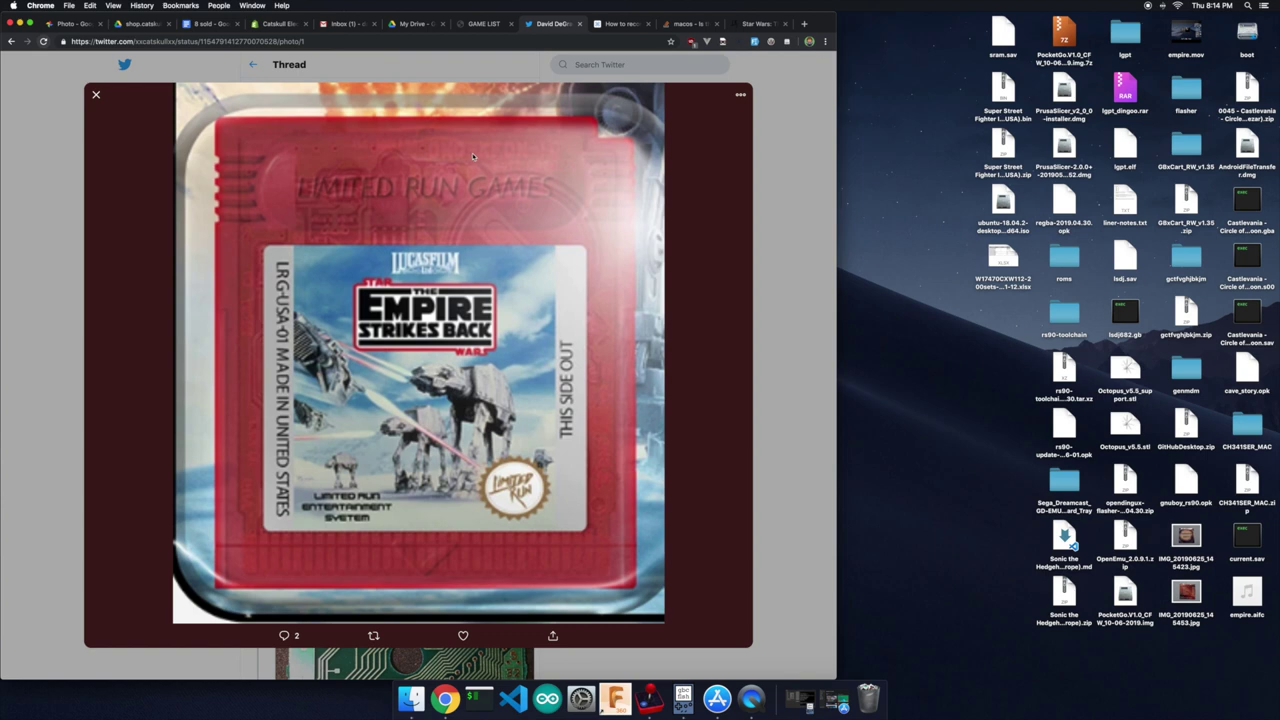
{"action": "left_click", "coordinate": [96, 95]}
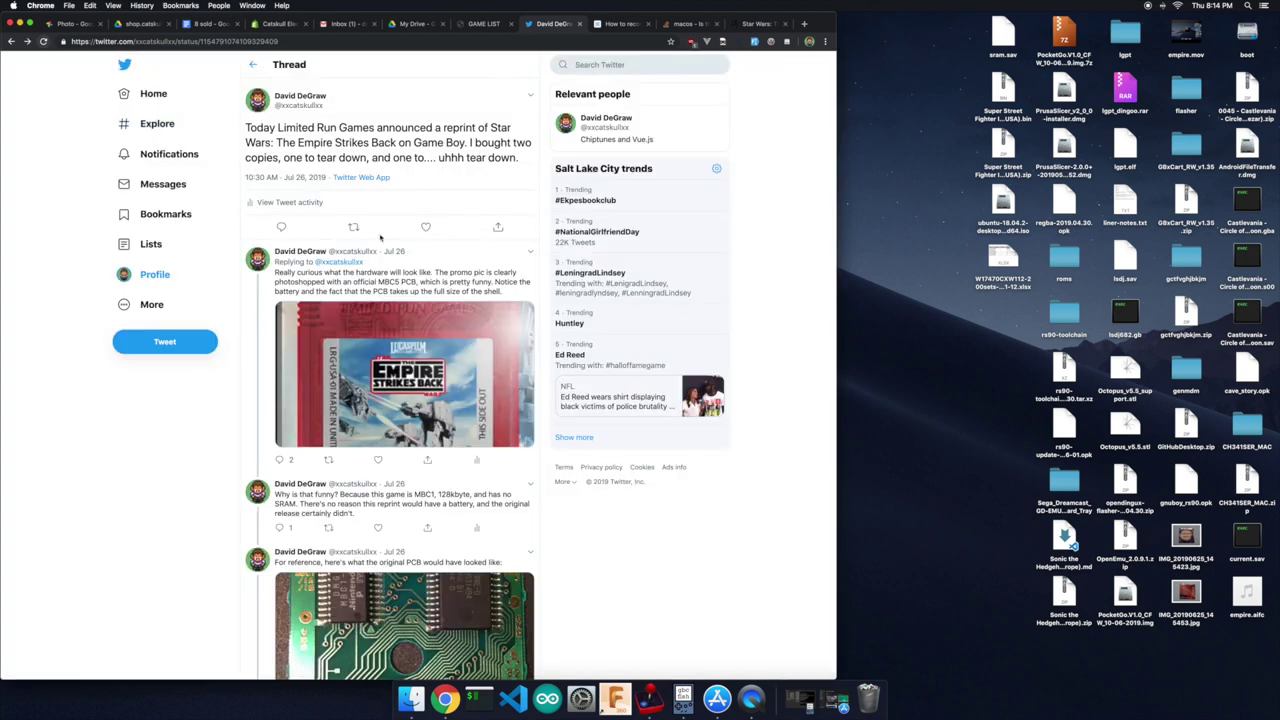
View the thread's Pokemon Gold/Silver/Crystal PCB photo and compare it with the promo photo of the red cartridge
{"action": "scroll", "coordinate": [438, 560], "scroll_direction": "down", "scroll_amount": 2}
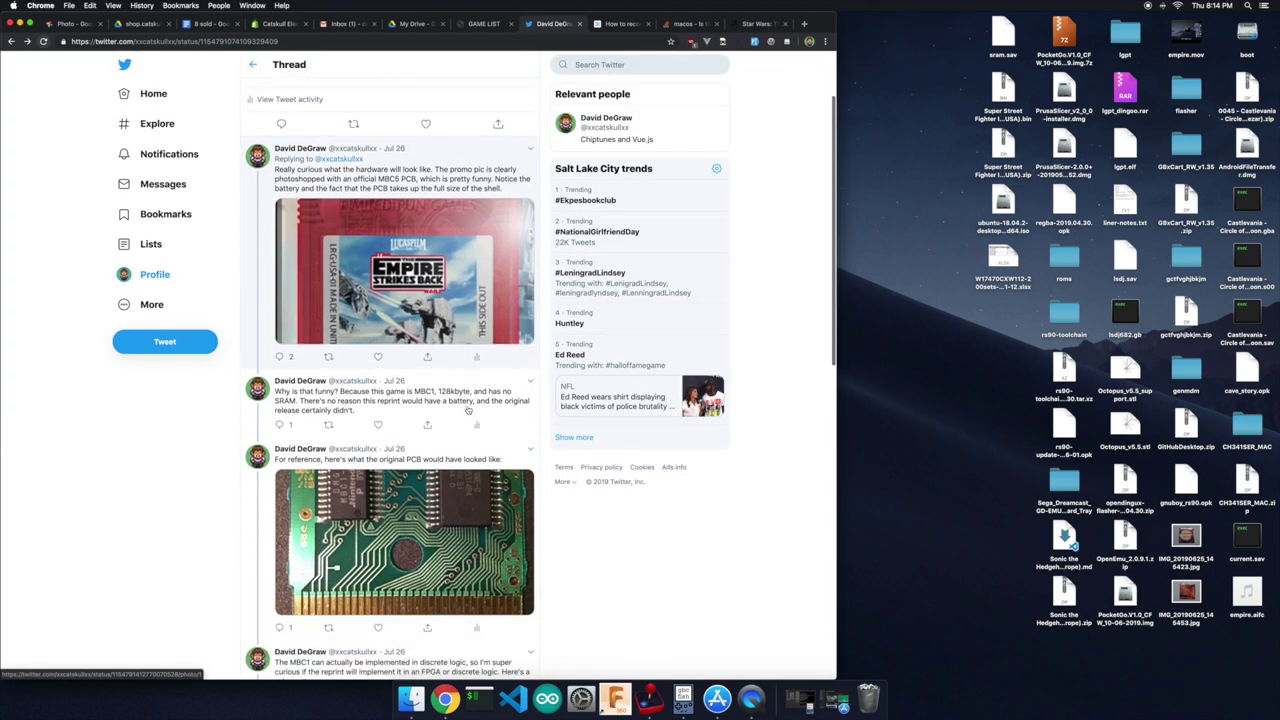
{"action": "left_click", "coordinate": [438, 568]}
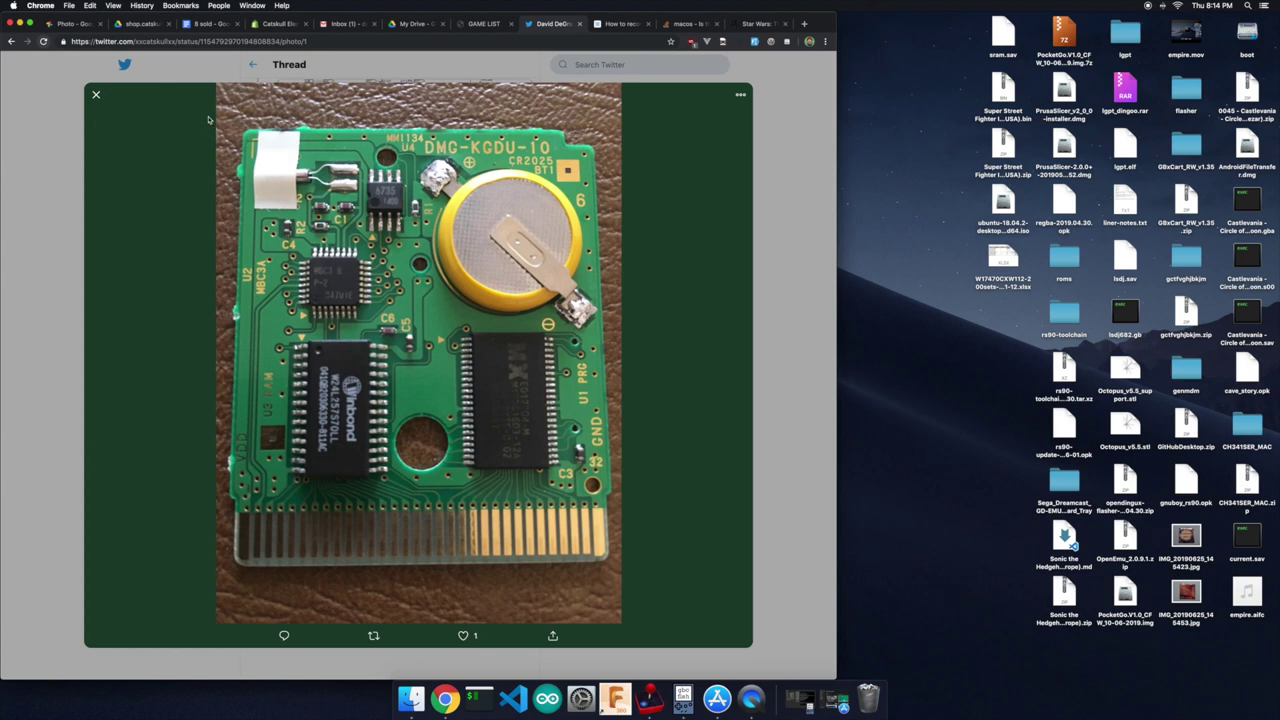
{"action": "left_click", "coordinate": [97, 95]}
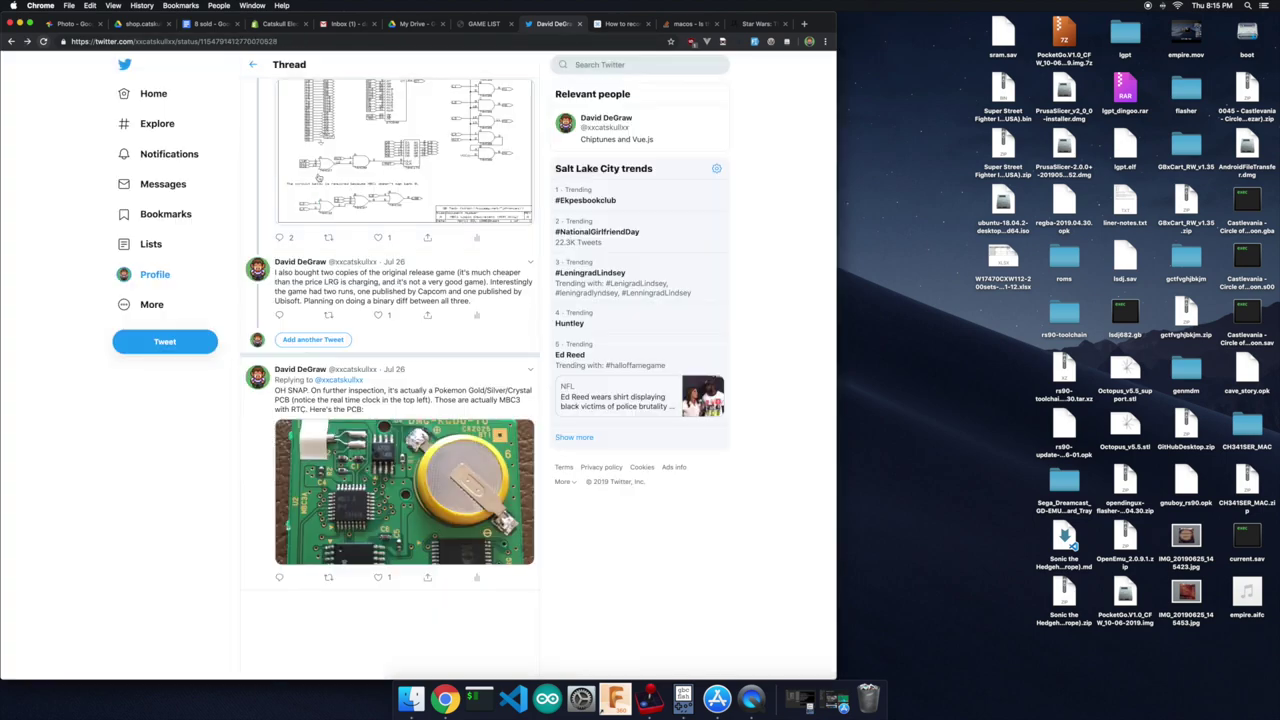
{"action": "scroll", "coordinate": [476, 316], "scroll_direction": "up", "scroll_amount": 5}
{"action": "left_click", "coordinate": [476, 315]}
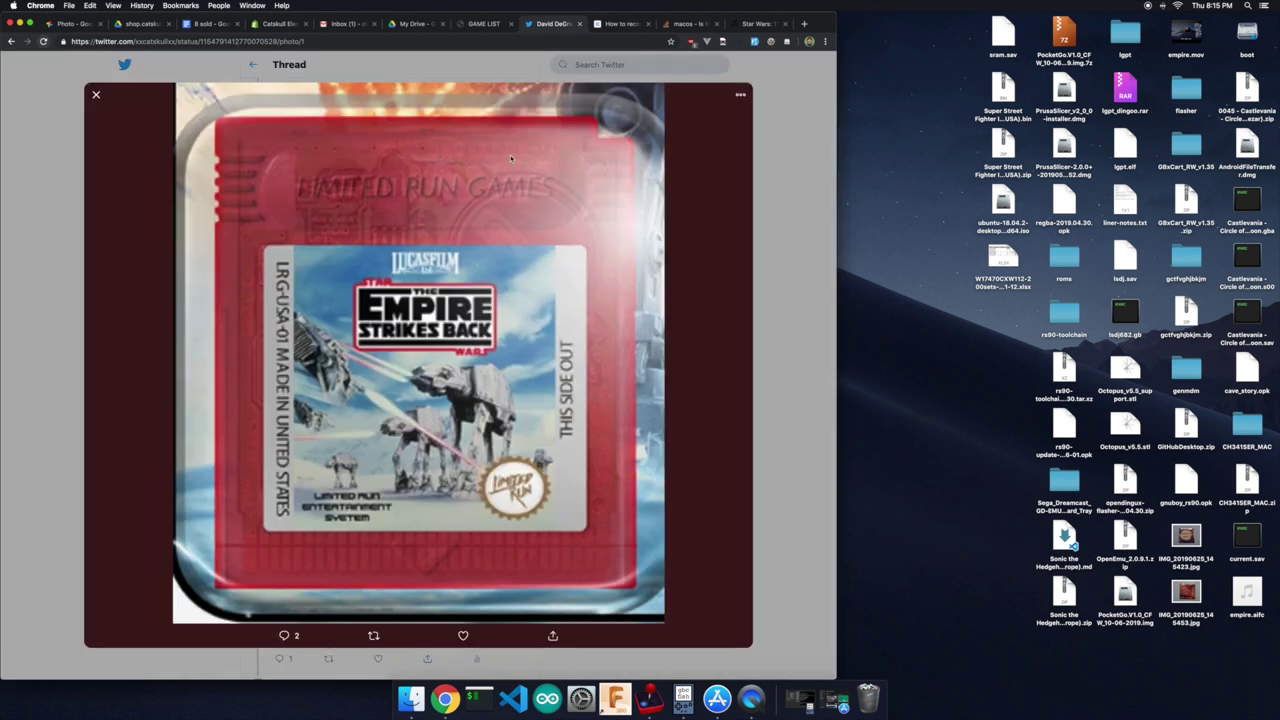
{"action": "left_click", "coordinate": [96, 95]}
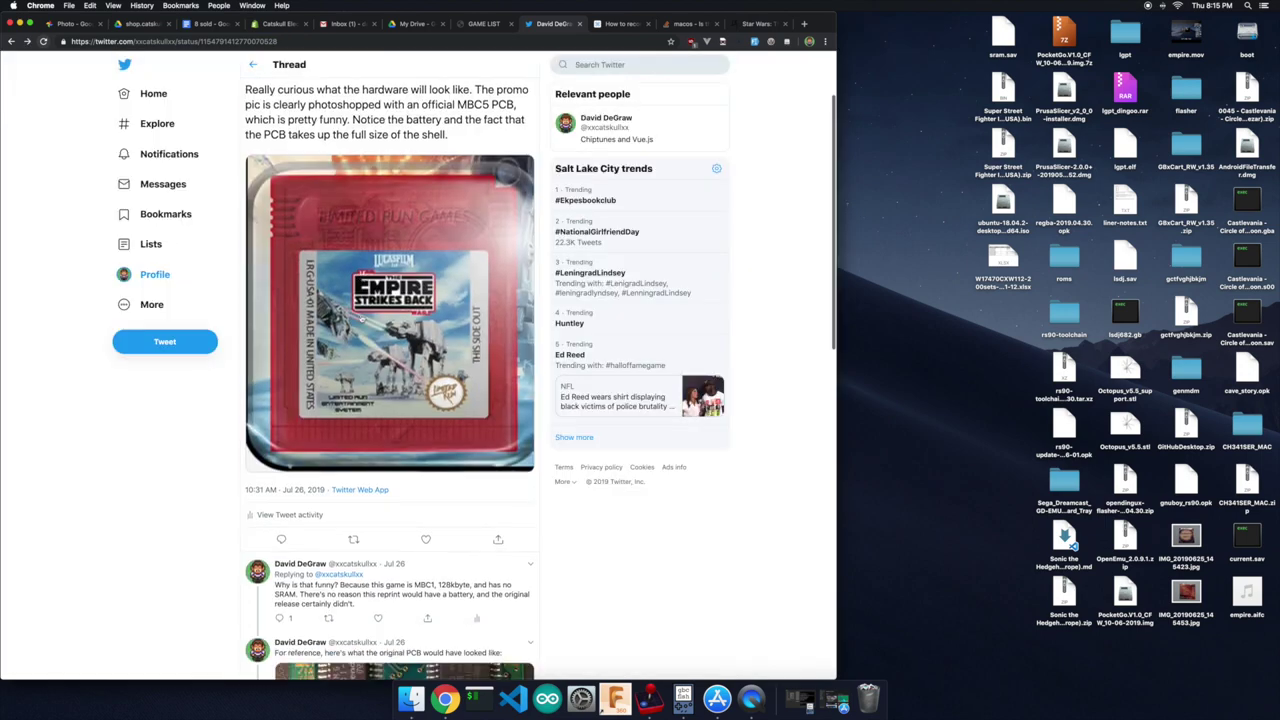
Reopen the photo of the battery-equipped MBC3 board and check the promo cartridge image against it once more
{"action": "scroll", "coordinate": [362, 318], "scroll_direction": "down", "scroll_amount": 10}
{"action": "left_click", "coordinate": [500, 530]}
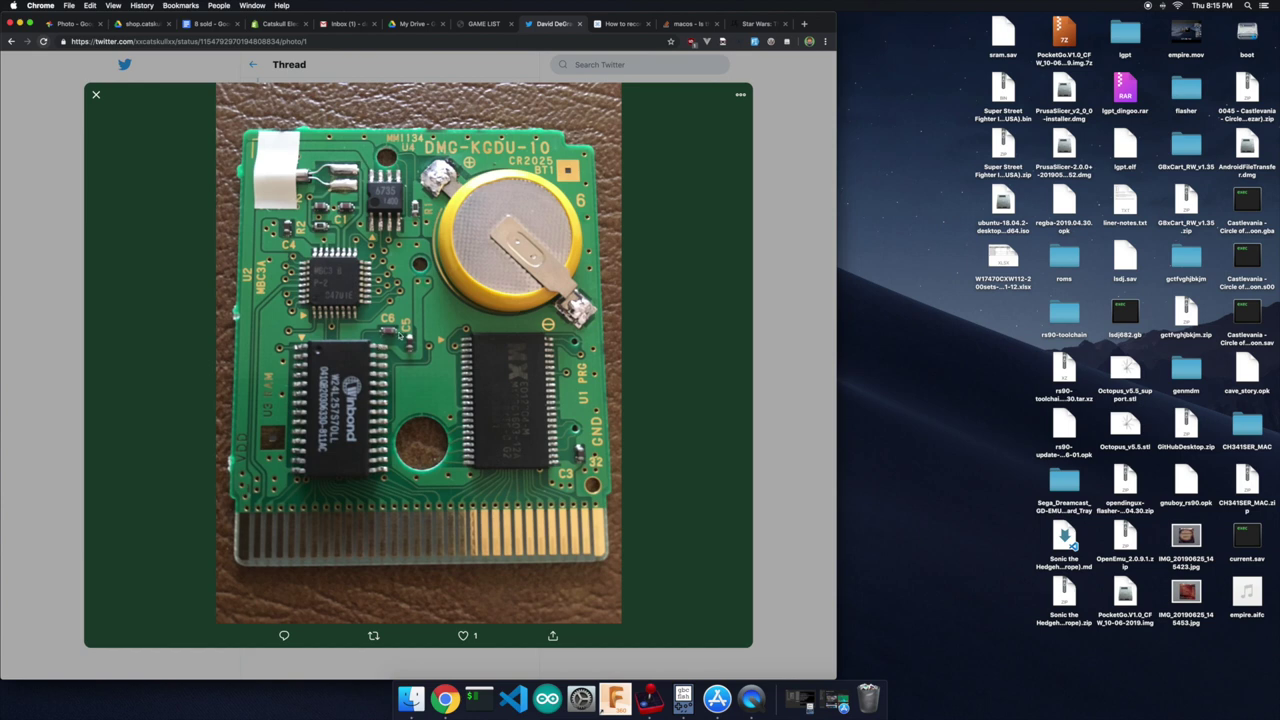
{"action": "left_click", "coordinate": [97, 97]}
{"action": "scroll", "coordinate": [405, 330], "scroll_direction": "down", "scroll_amount": 5}
{"action": "left_click", "coordinate": [408, 333]}
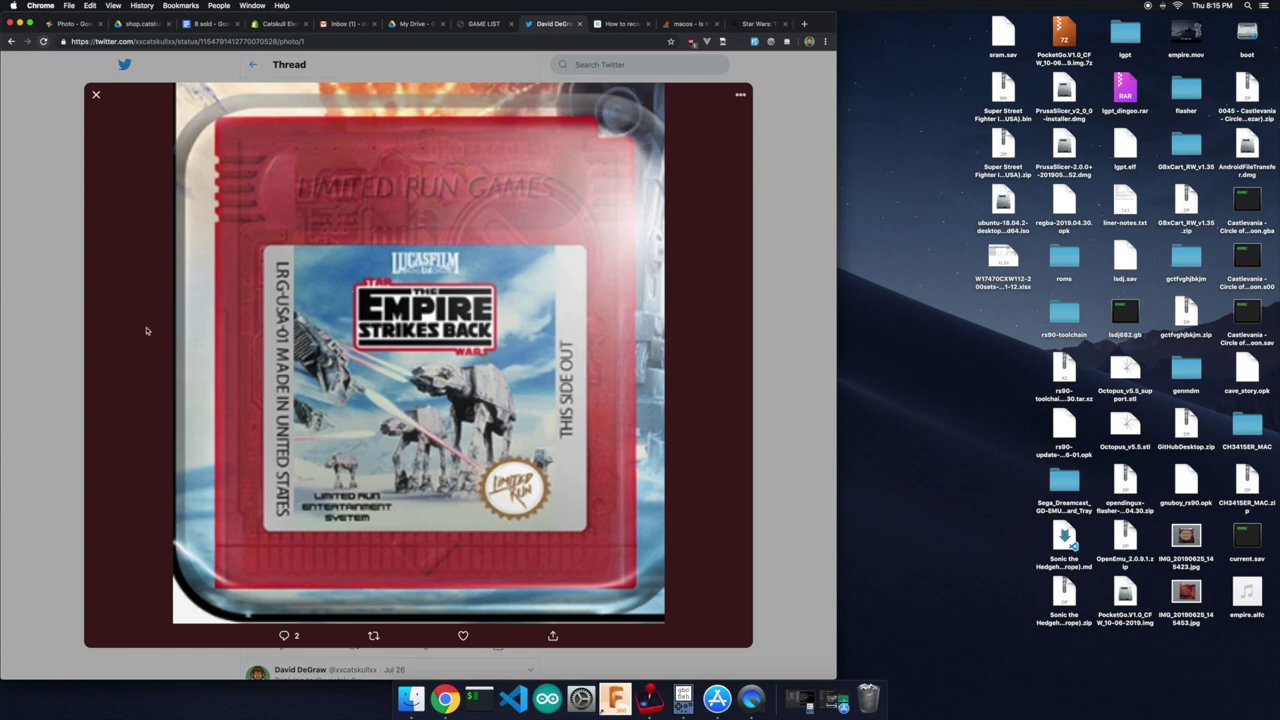
{"action": "left_click", "coordinate": [97, 96]}
Enlarge the photo showing what the original game's PCB would have looked like, and close it
{"action": "scroll", "coordinate": [390, 400], "scroll_direction": "down", "scroll_amount": 5}
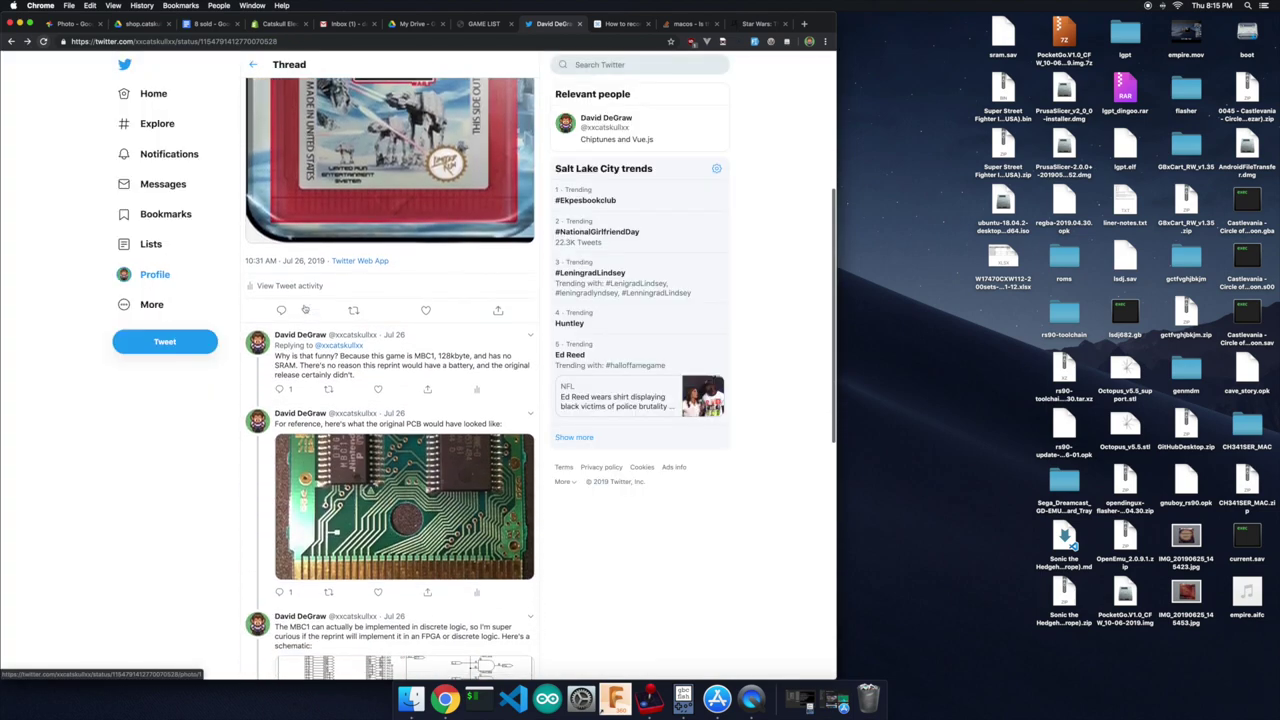
{"action": "left_click", "coordinate": [393, 453]}
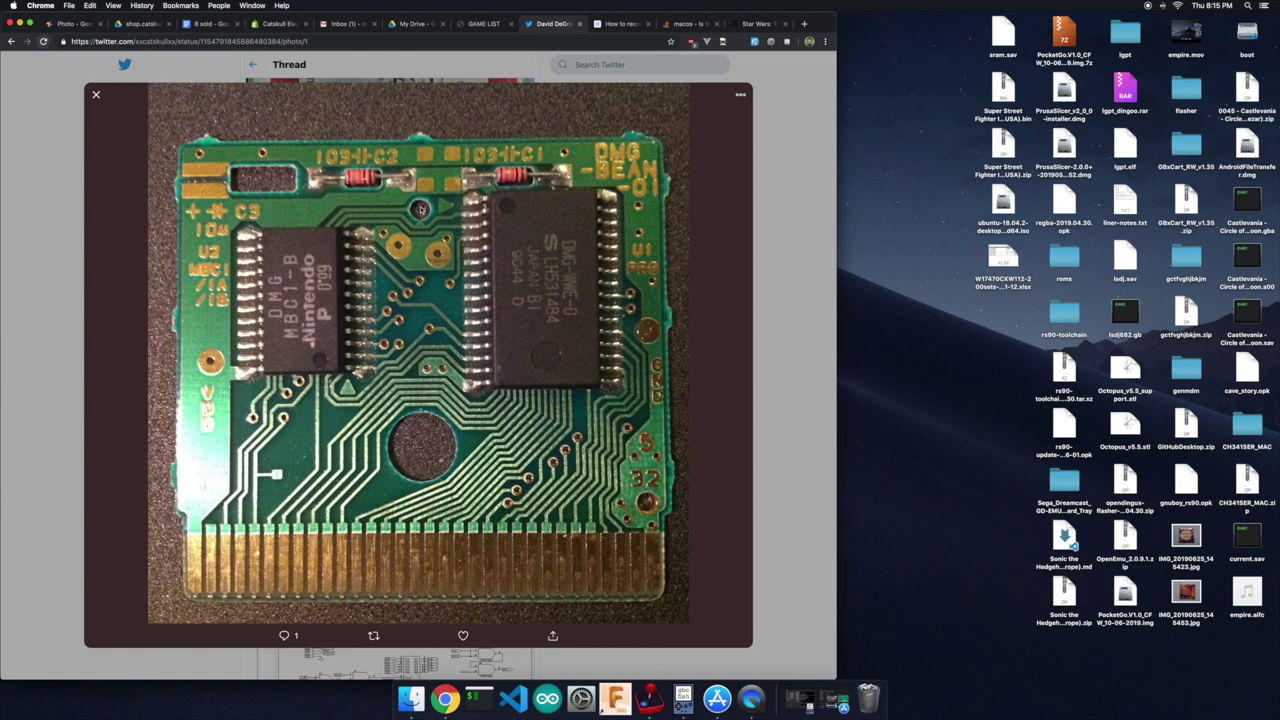
{"action": "left_click", "coordinate": [96, 94]}
Check the Limited Run Games product page for The Empire Strikes Back (GB) Classic Edition and return to the Twitter thread
{"action": "scroll", "coordinate": [346, 205], "scroll_direction": "up", "scroll_amount": 3}
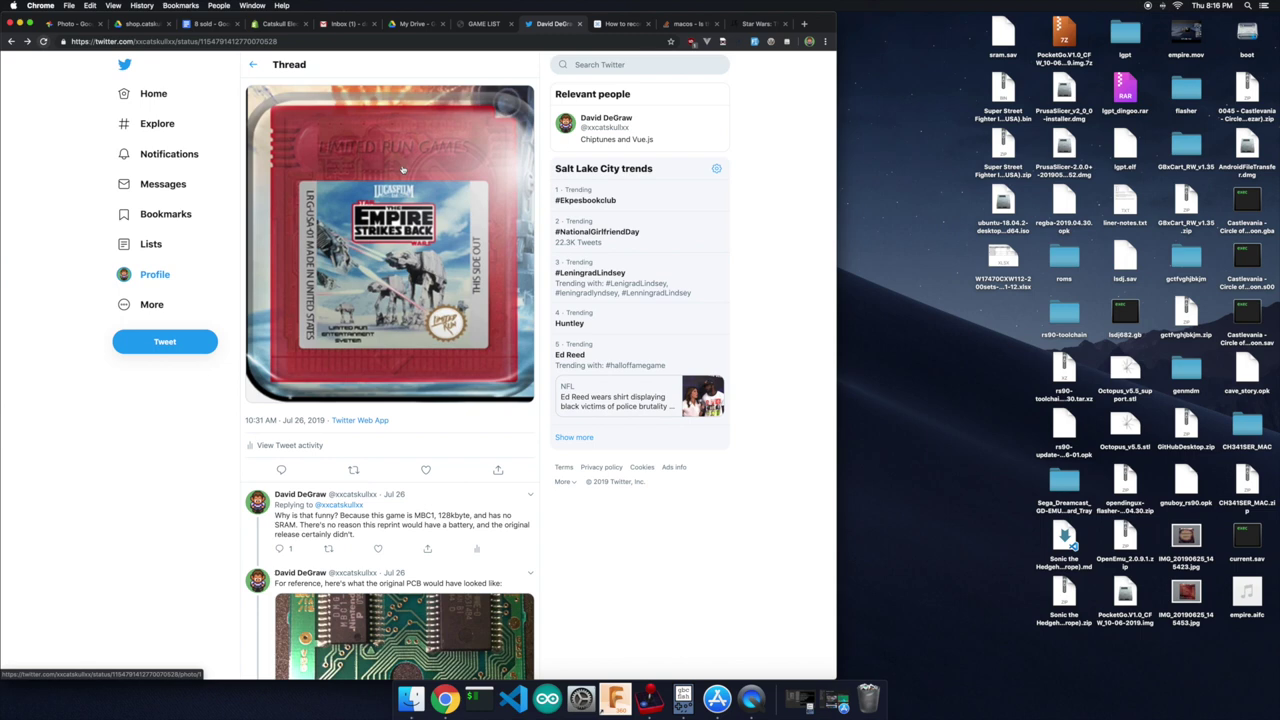
{"action": "key", "text": "super+9"}
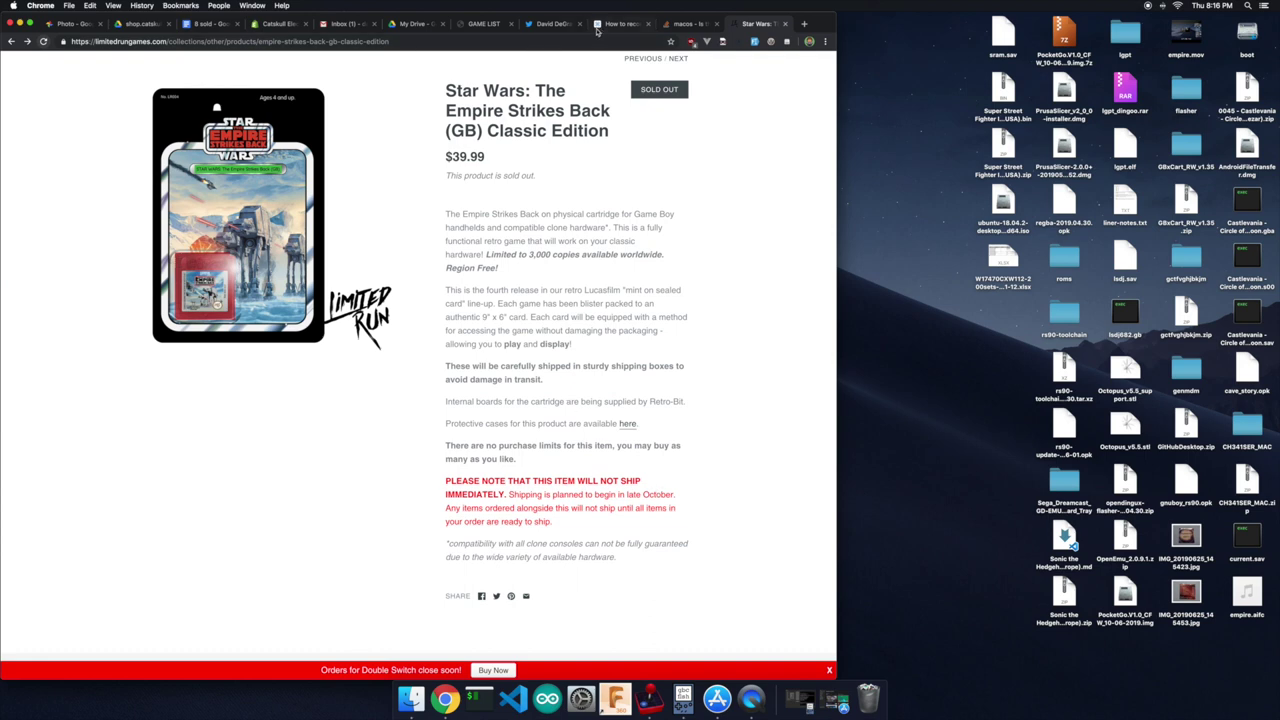
{"action": "left_click", "coordinate": [553, 24]}
Examine the original PCB photo and the MBC1 discrete logic schematic in the thread at full size
{"action": "scroll", "coordinate": [497, 181], "scroll_direction": "down", "scroll_amount": 4}
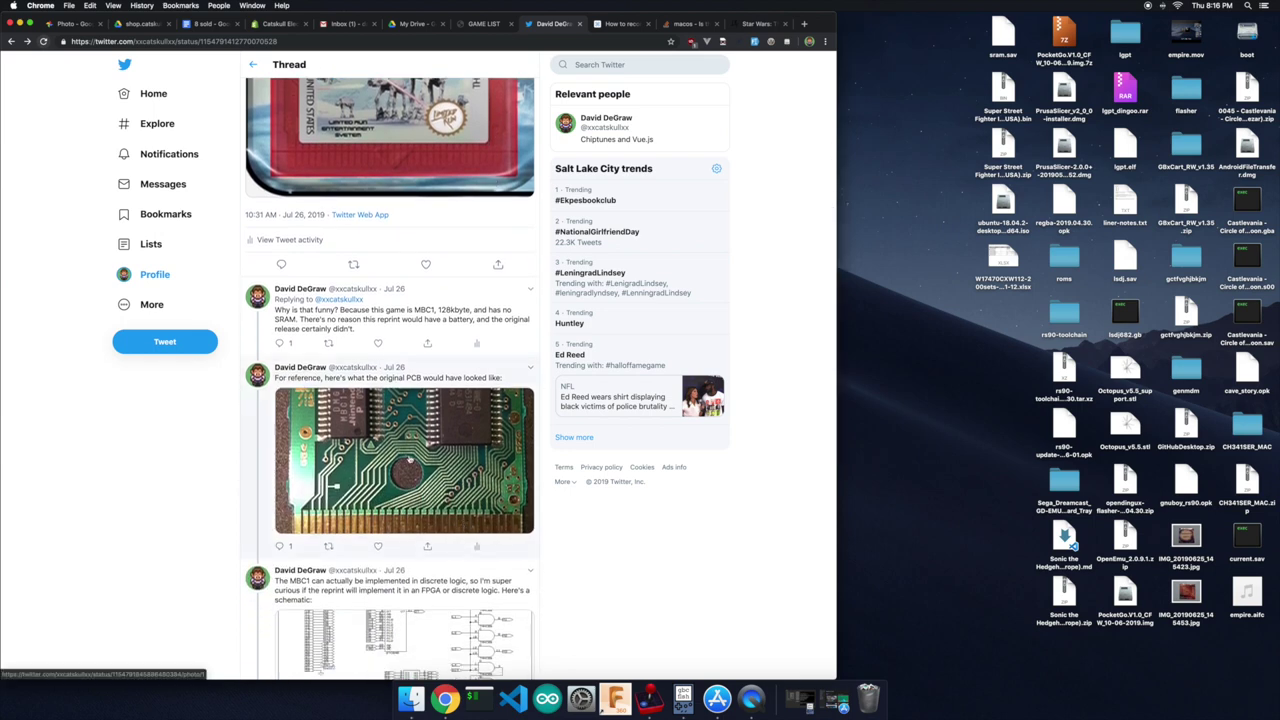
{"action": "scroll", "coordinate": [410, 460], "scroll_direction": "down", "scroll_amount": 2}
{"action": "left_click", "coordinate": [382, 348]}
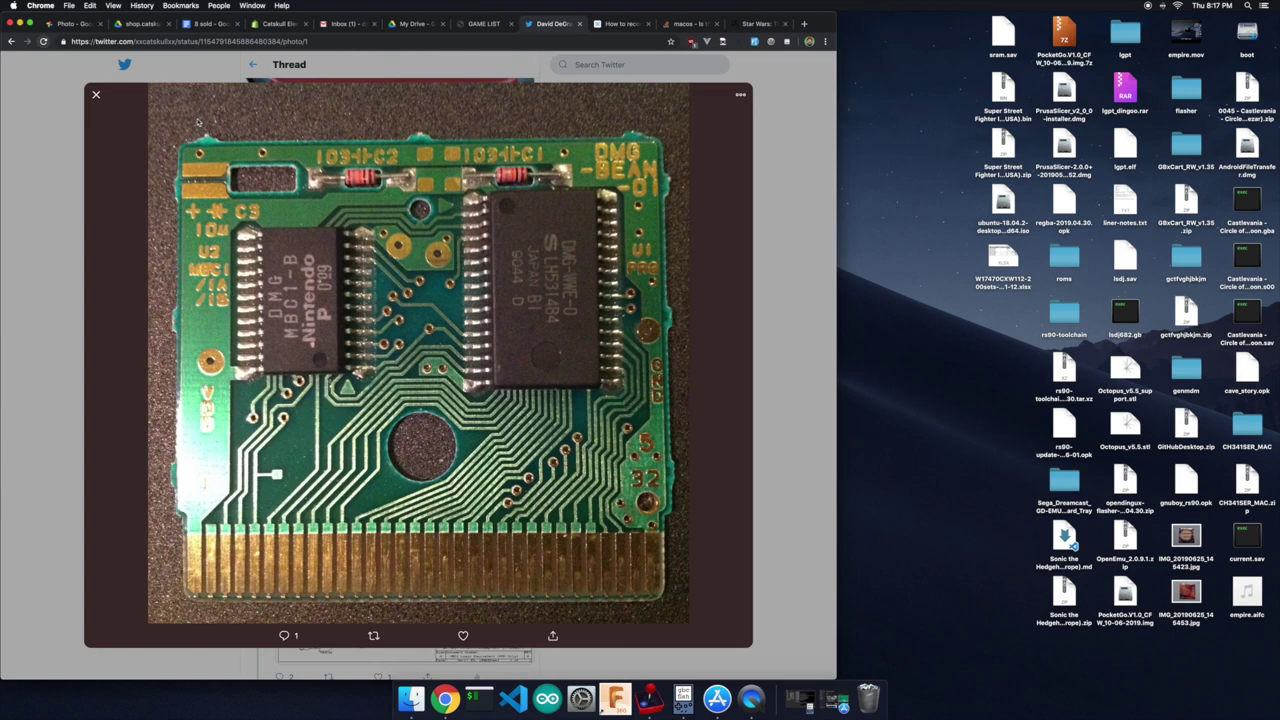
{"action": "left_click", "coordinate": [96, 95]}
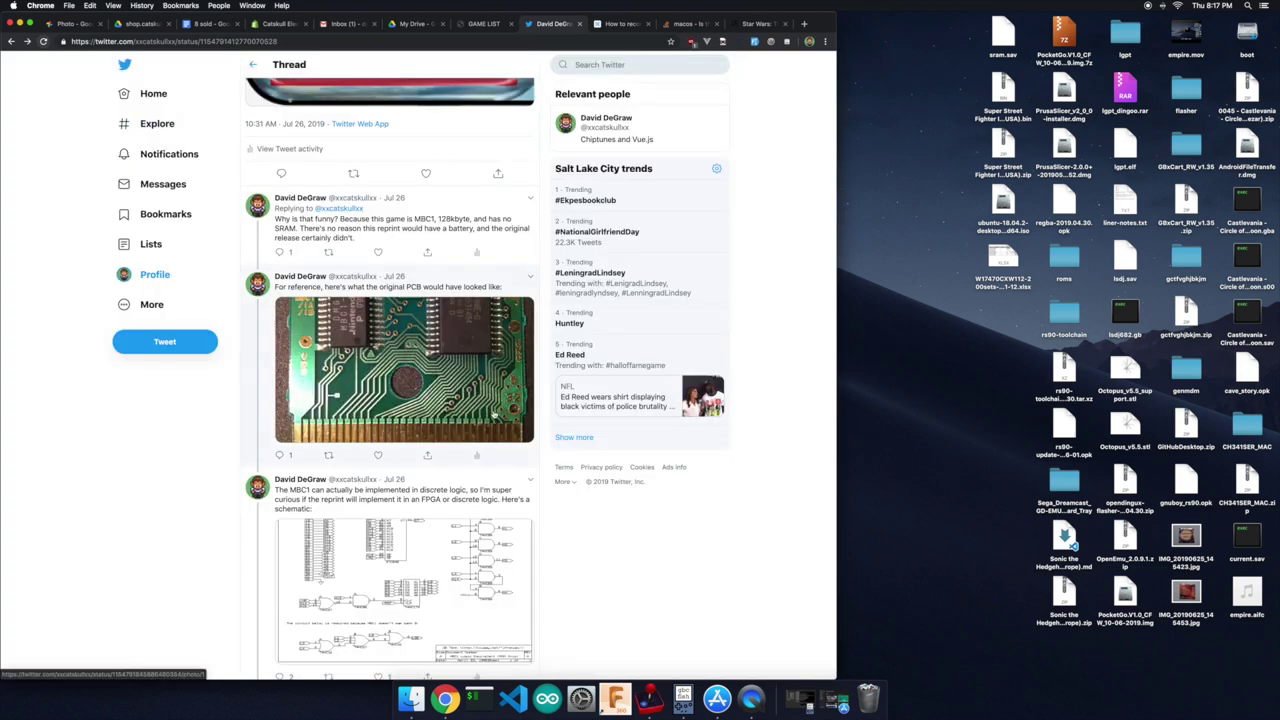
{"action": "scroll", "coordinate": [375, 389], "scroll_direction": "down", "scroll_amount": 3}
{"action": "left_click", "coordinate": [330, 425]}
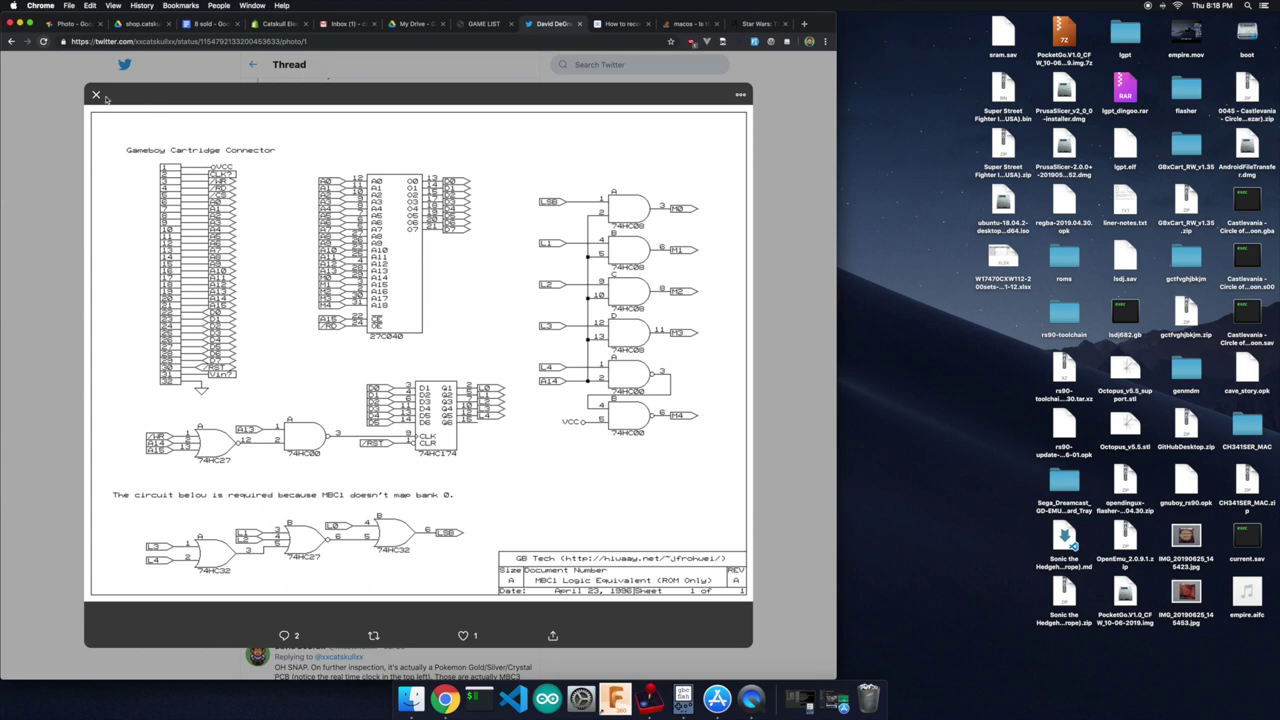
{"action": "left_click", "coordinate": [100, 96]}
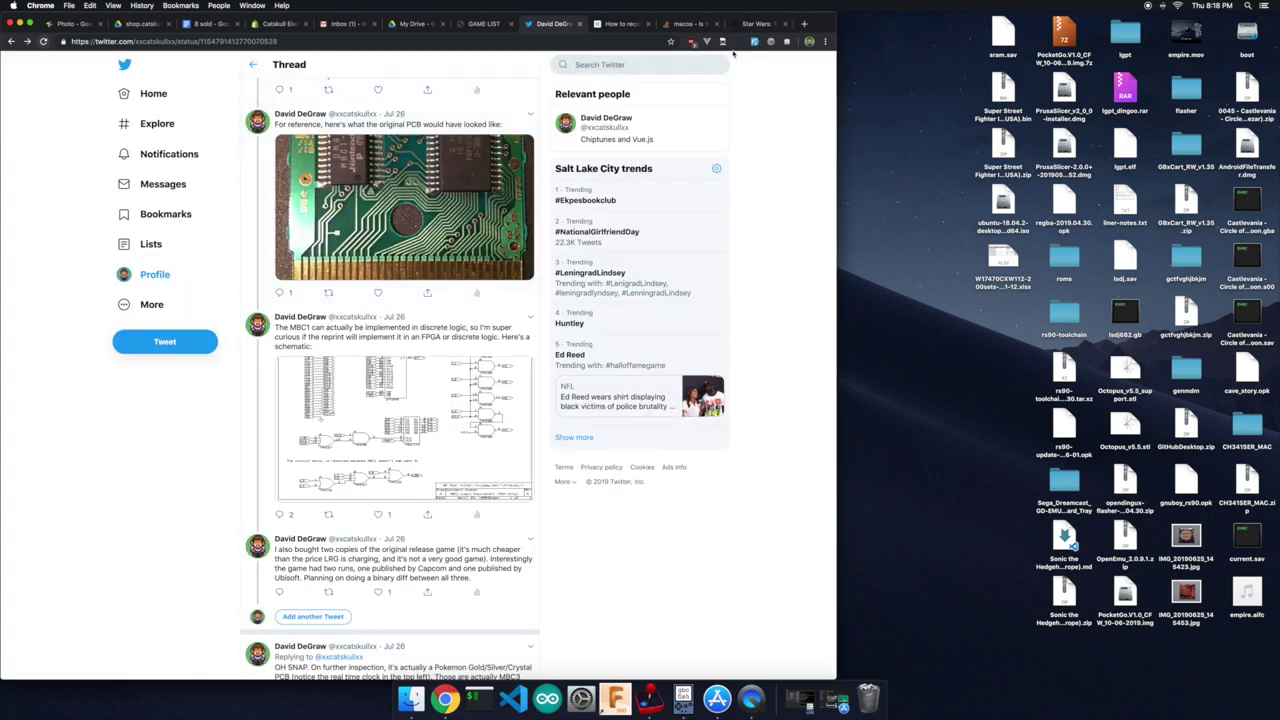
Open catskullelectronics.com in a new tab and view the 32k Gameboy Flash Cart product page
{"action": "left_click", "coordinate": [804, 24]}
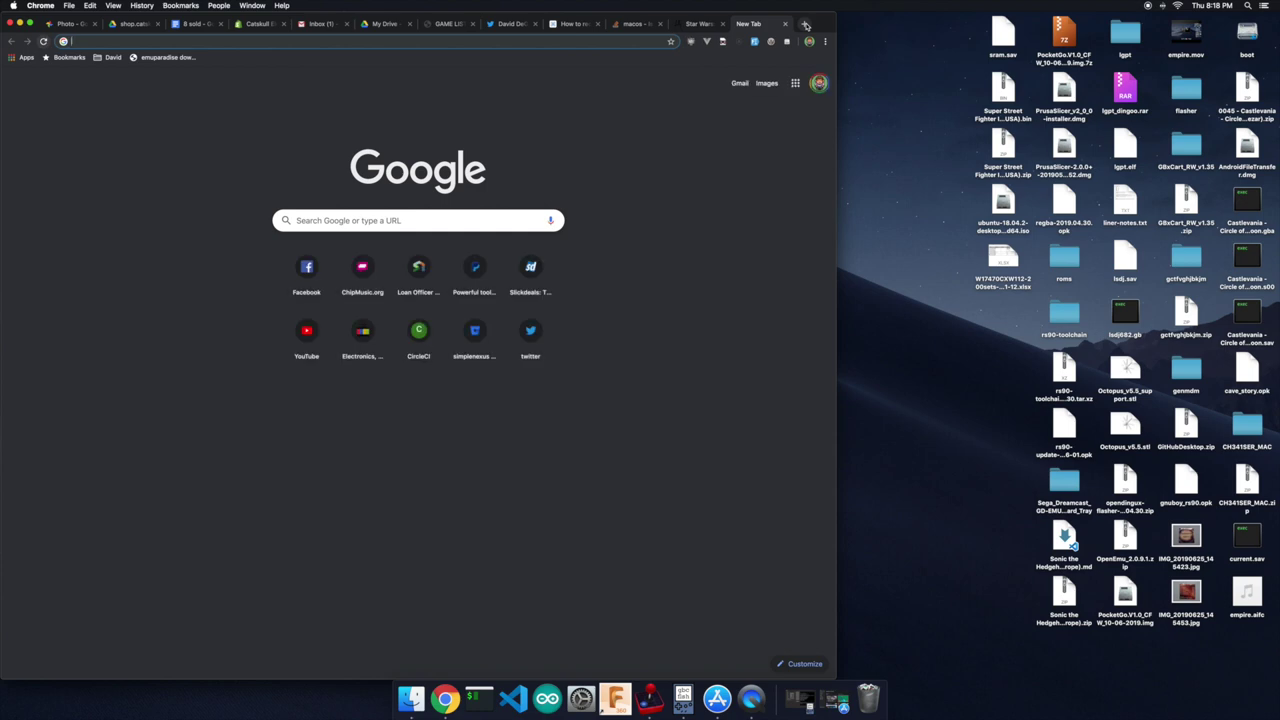
{"action": "type", "text": "catskullelectronics.com"}
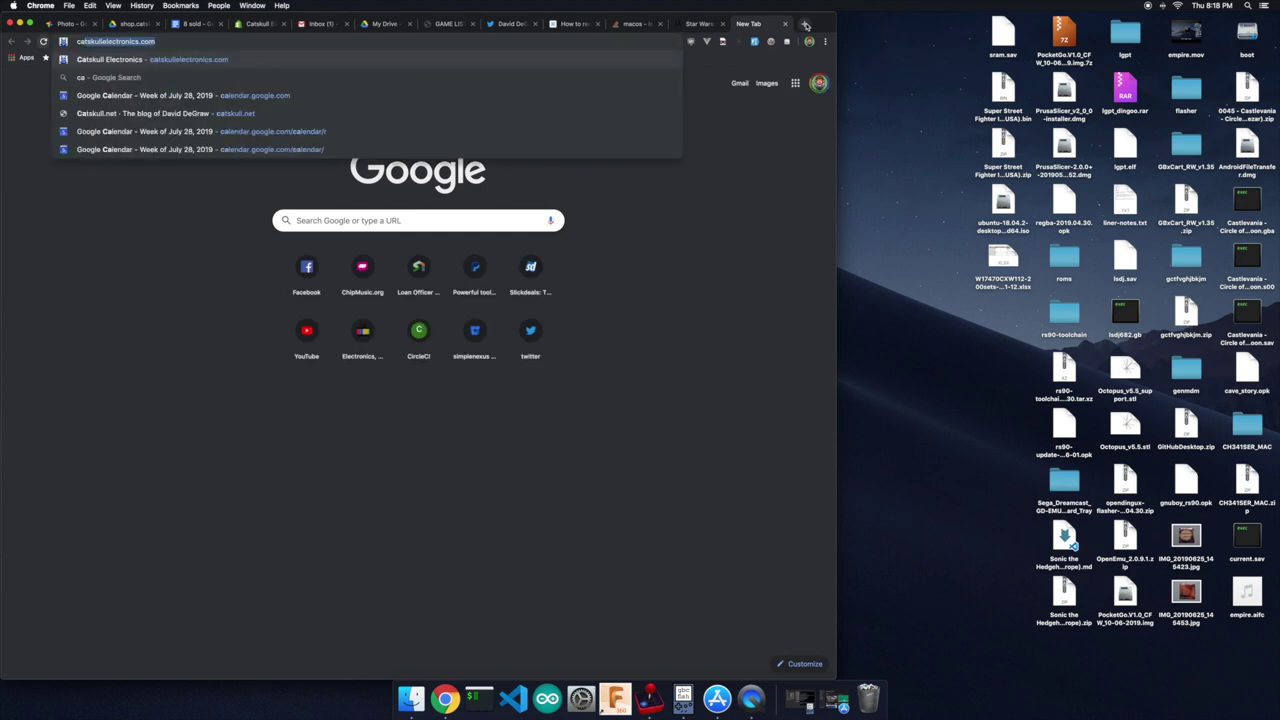
{"action": "key", "text": "Return"}
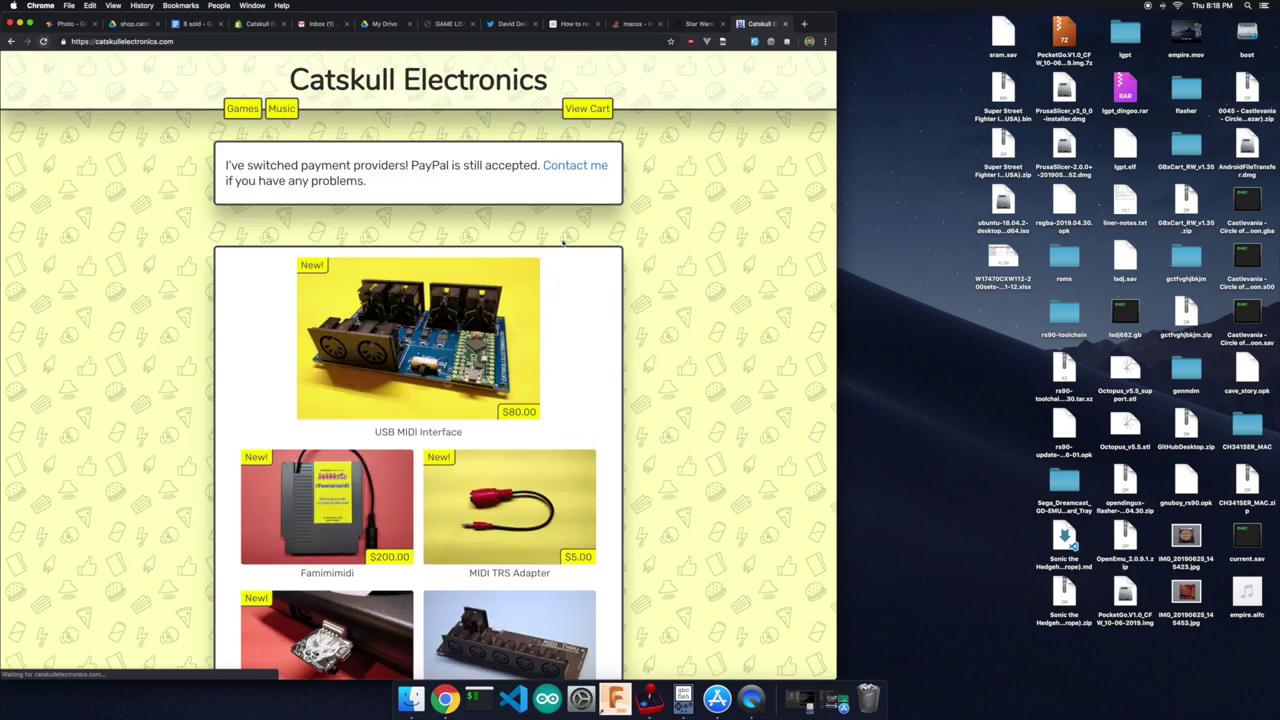
{"action": "scroll", "coordinate": [420, 434], "scroll_direction": "down", "scroll_amount": 10}
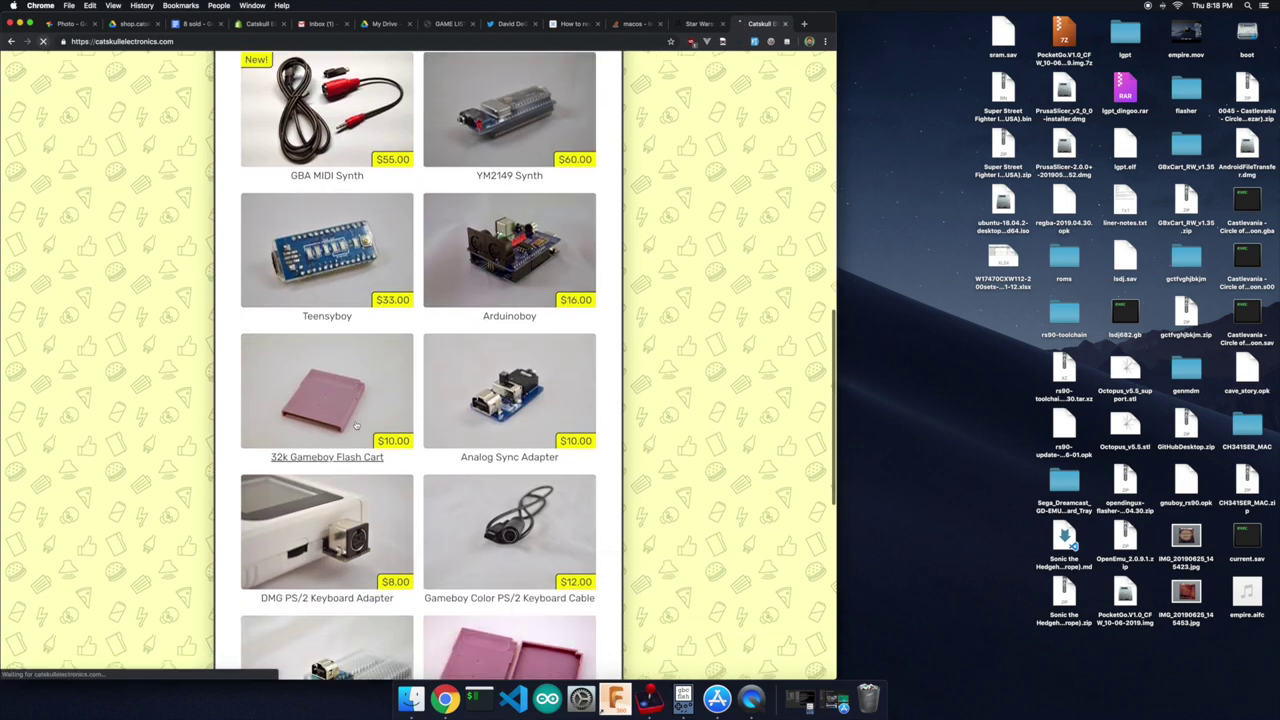
{"action": "left_click", "coordinate": [378, 456]}
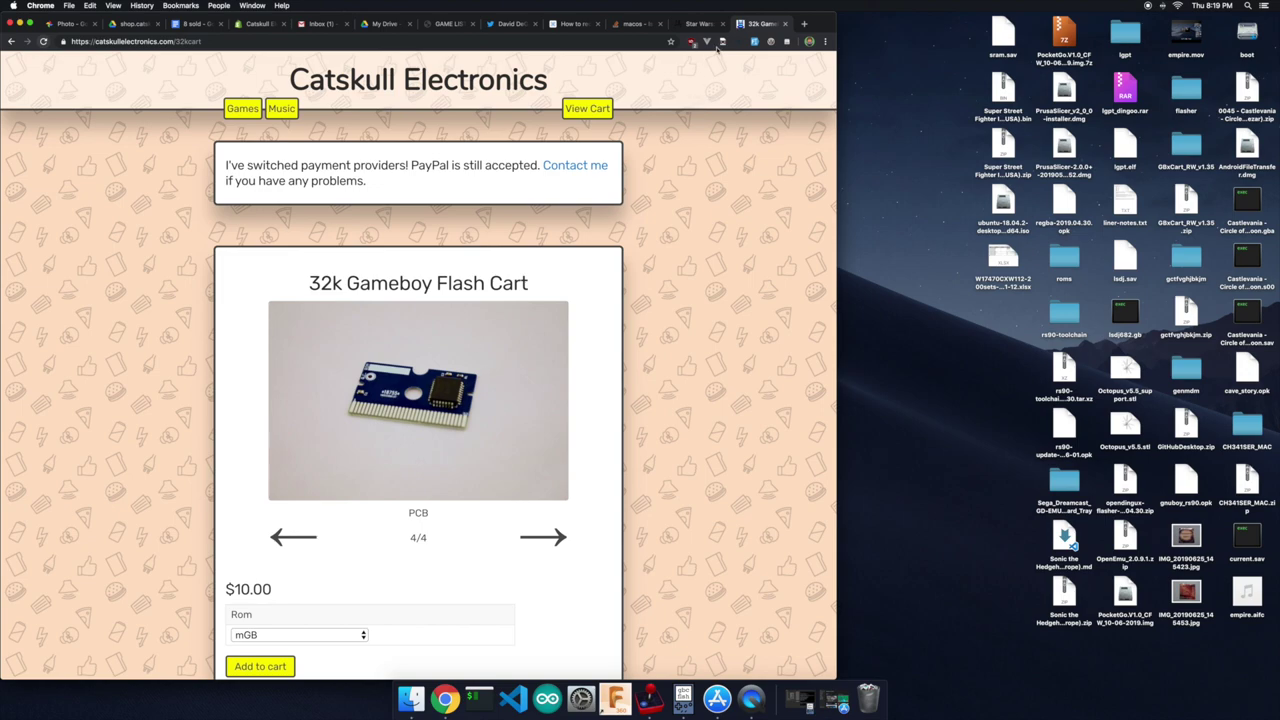
Return to the Twitter thread and enlarge the Limited Run Games cartridge photo again
{"action": "left_click", "coordinate": [516, 23]}
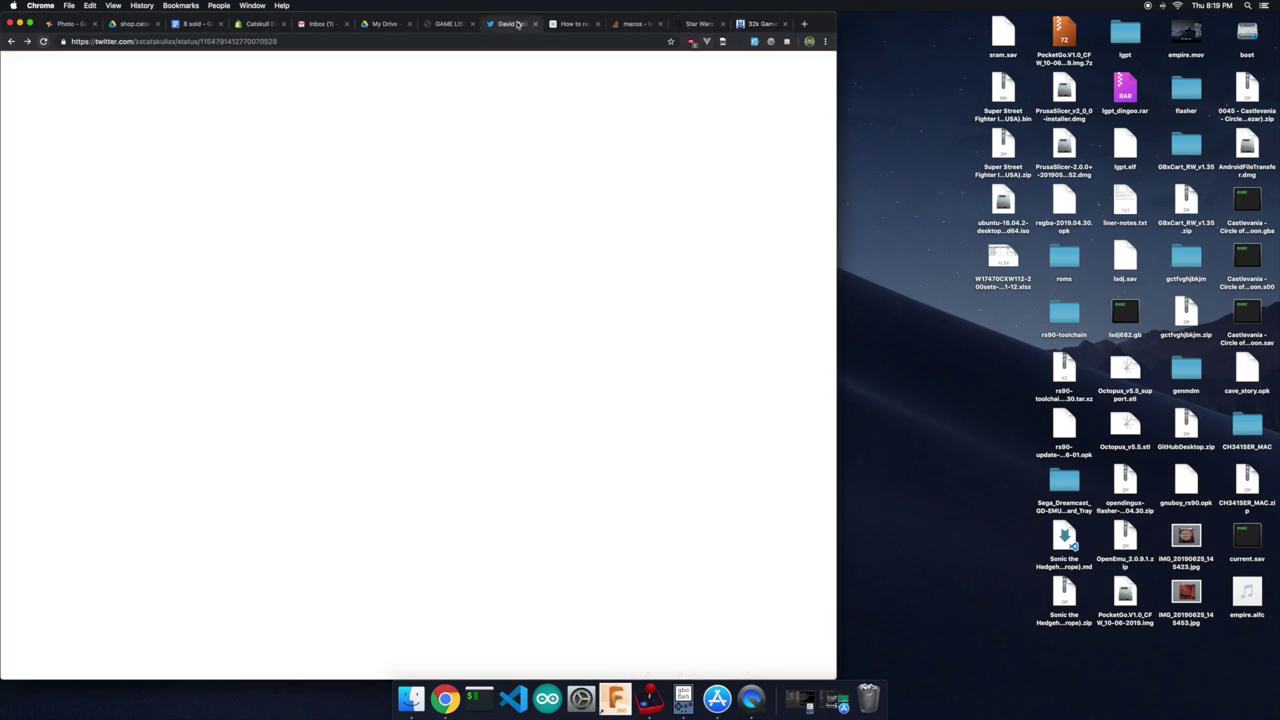
{"action": "scroll", "coordinate": [464, 210], "scroll_direction": "down", "scroll_amount": 3}
{"action": "scroll", "coordinate": [464, 210], "scroll_direction": "up", "scroll_amount": 5}
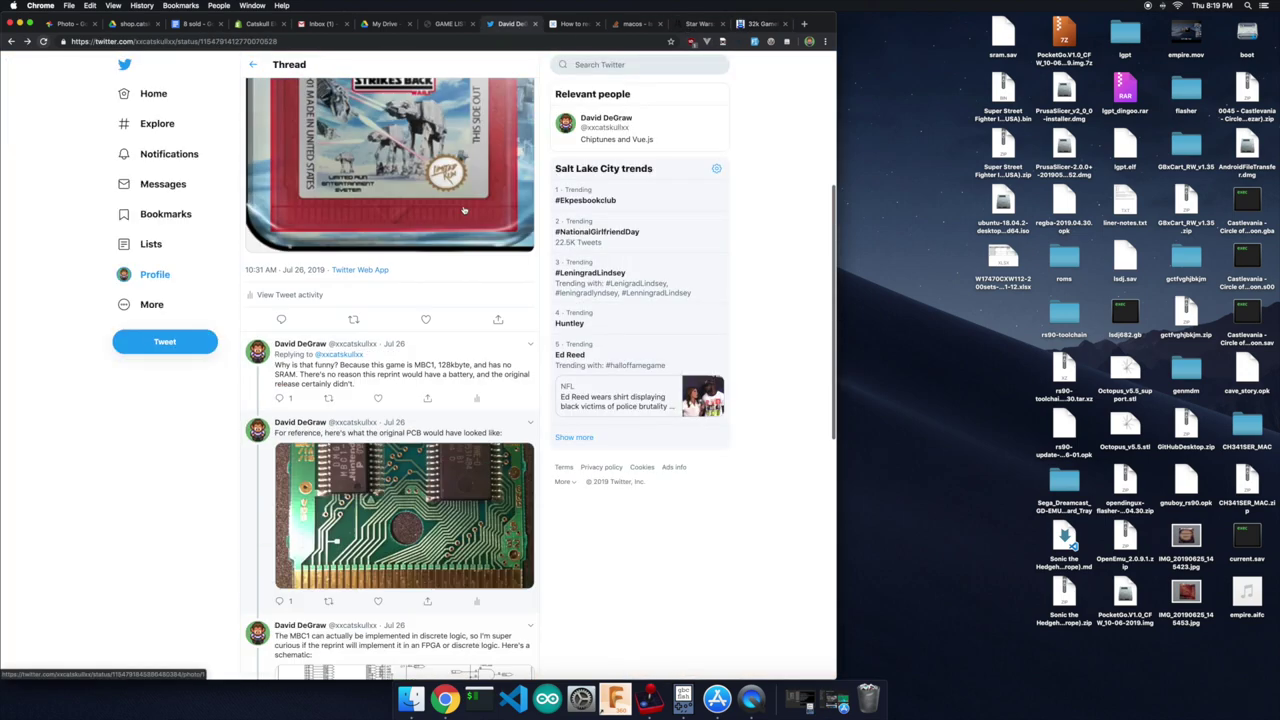
{"action": "scroll", "coordinate": [464, 210], "scroll_direction": "up", "scroll_amount": 2}
{"action": "left_click", "coordinate": [464, 210]}
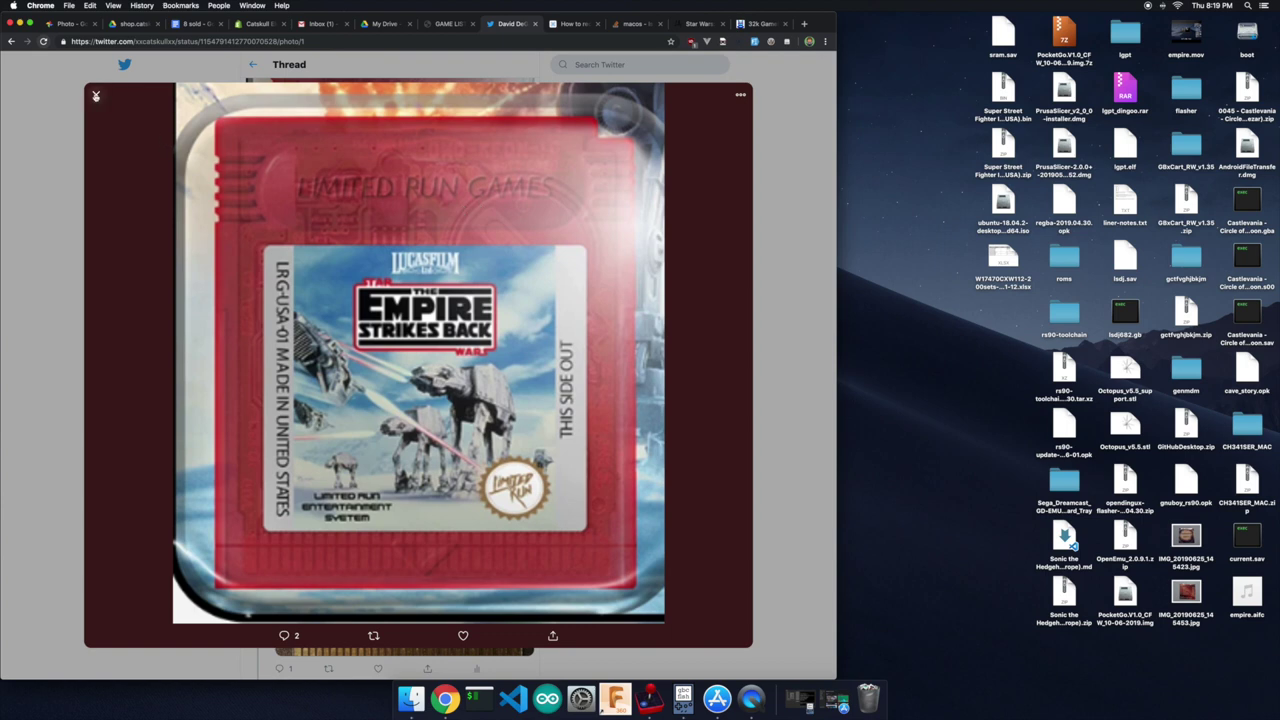
{"action": "left_click", "coordinate": [96, 94]}
View the MBC1 Logic Equivalent schematic again and return to the start of the thread
{"action": "scroll", "coordinate": [430, 329], "scroll_direction": "down", "scroll_amount": 10}
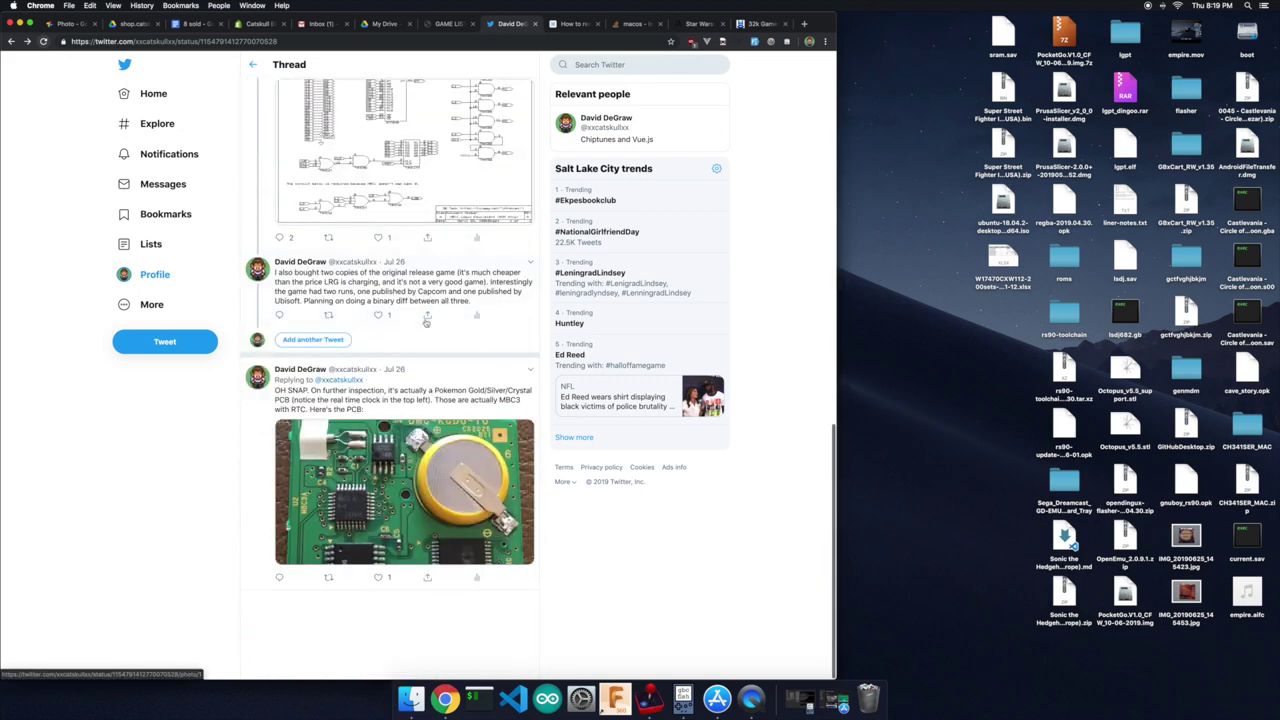
{"action": "left_click", "coordinate": [415, 304]}
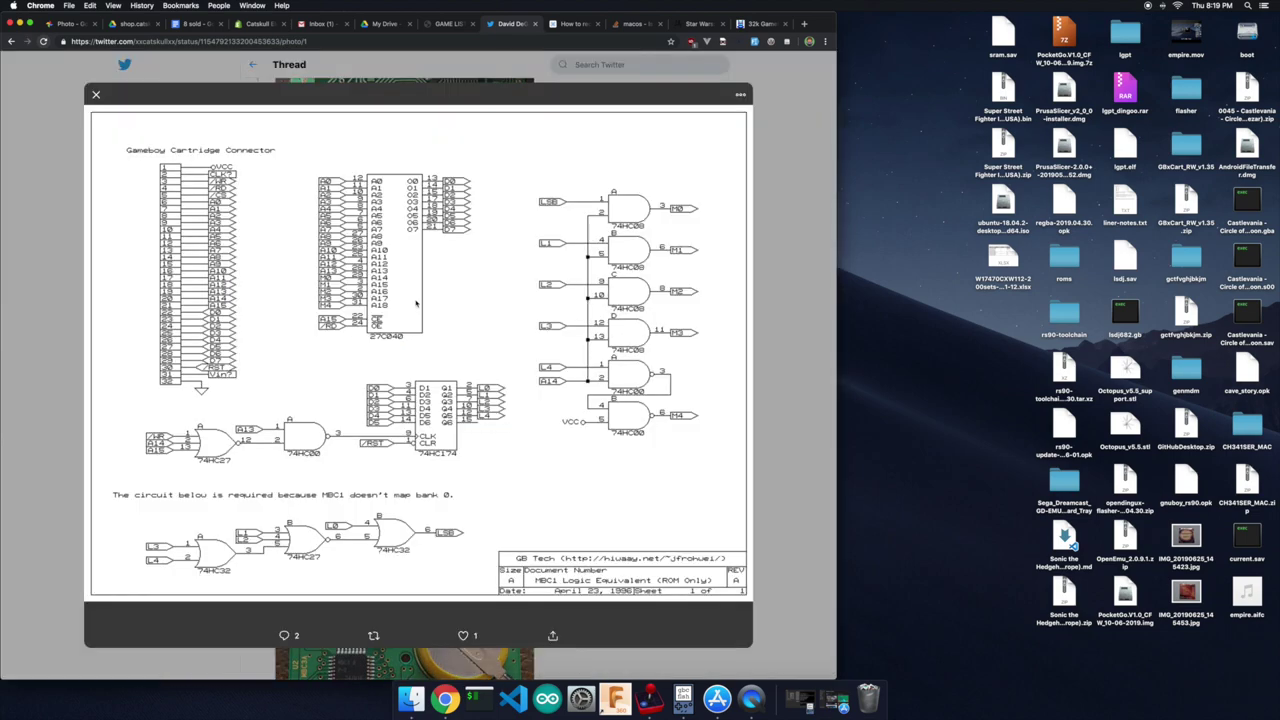
{"action": "left_click", "coordinate": [96, 94]}
{"action": "scroll", "coordinate": [485, 197], "scroll_direction": "up", "scroll_amount": 5}
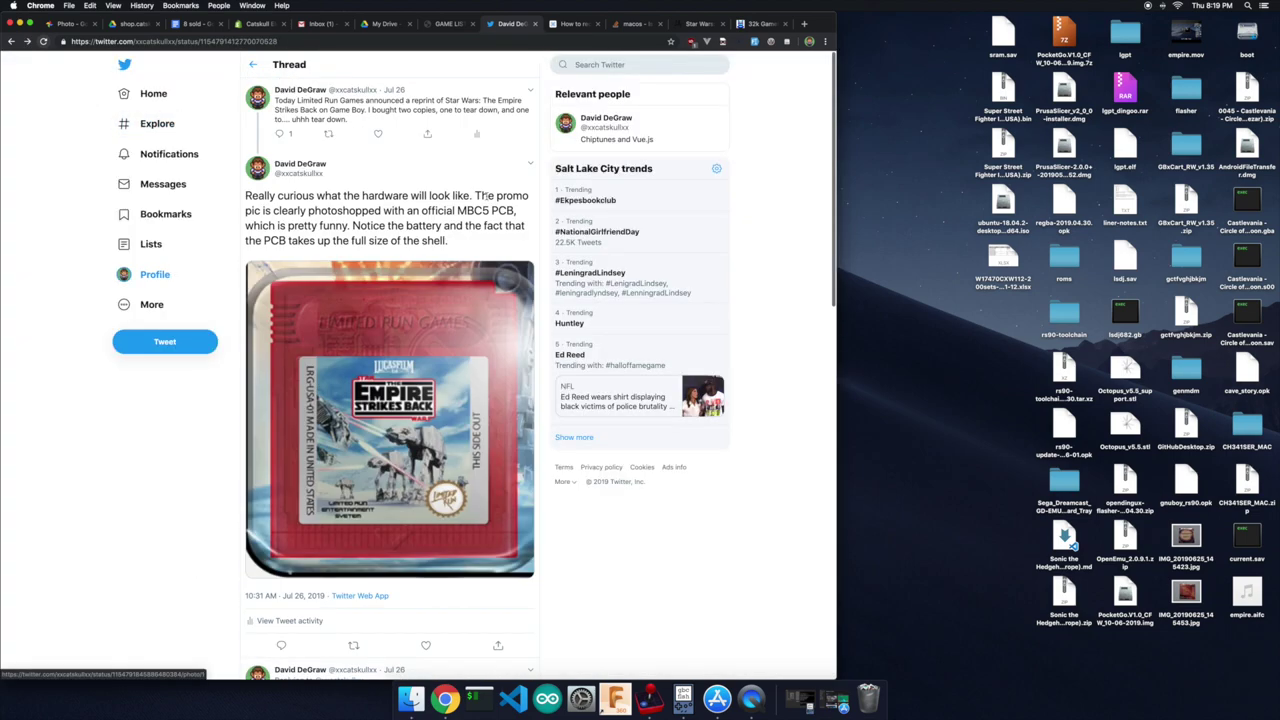